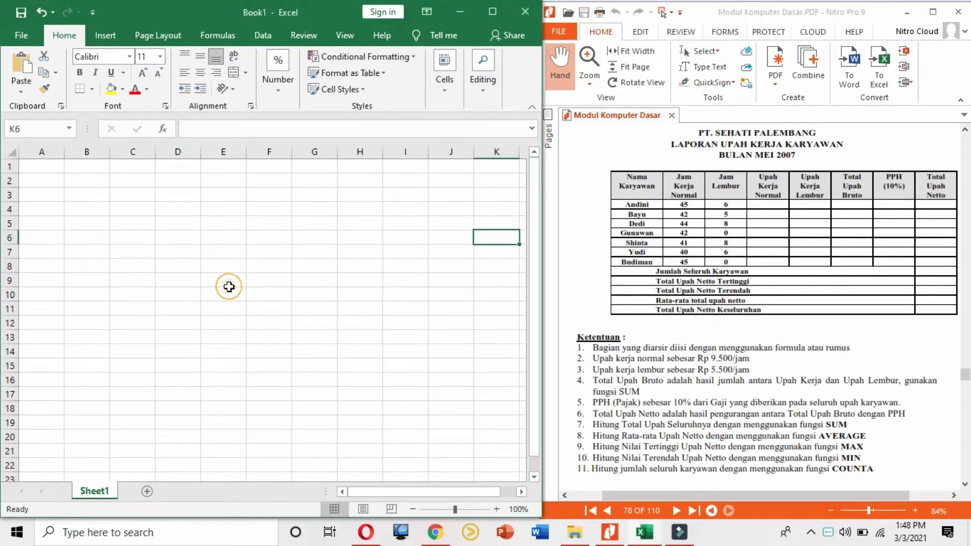
{"action": "left_click", "coordinate": [208, 234]}
{"action": "left_click", "coordinate": [154, 224]}
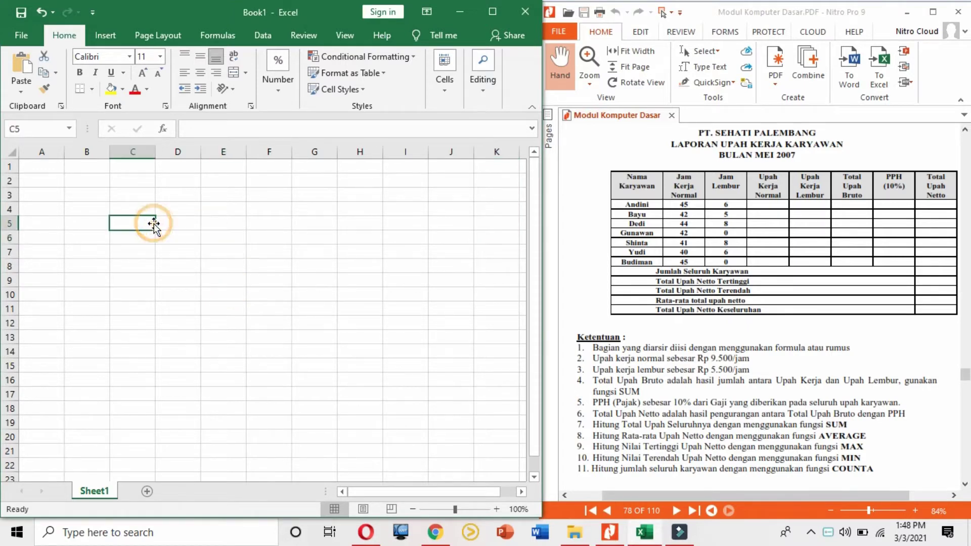
{"action": "left_click", "coordinate": [90, 198]}
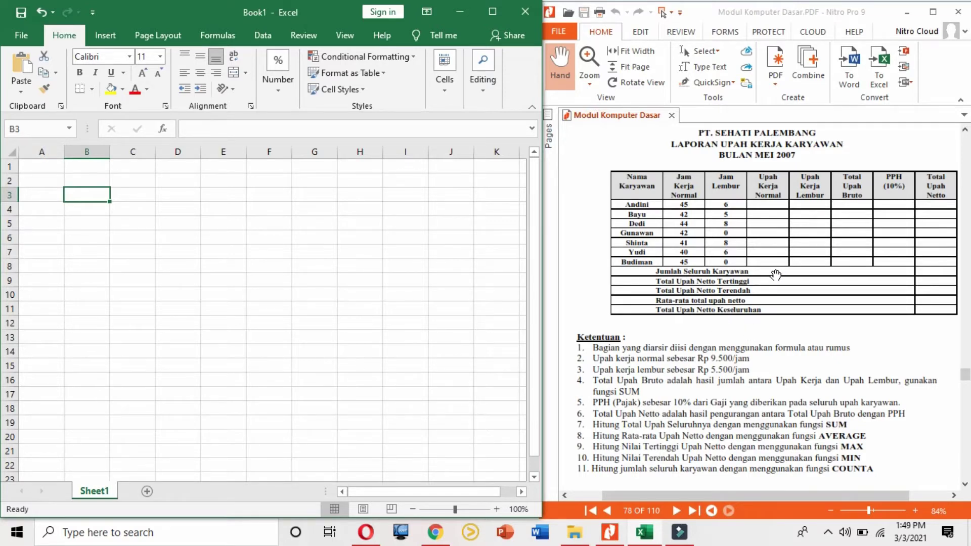
{"action": "left_click", "coordinate": [378, 267]}
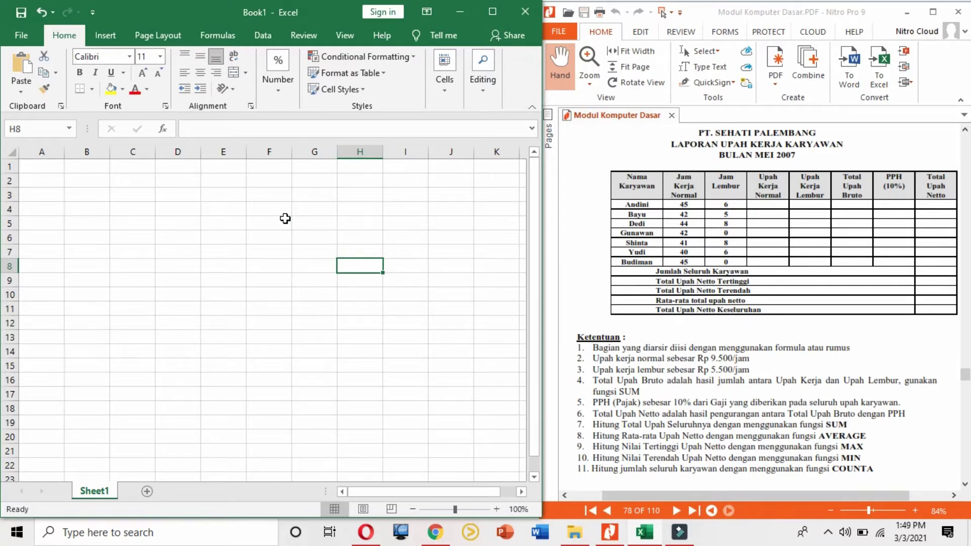
{"action": "left_click", "coordinate": [24, 183]}
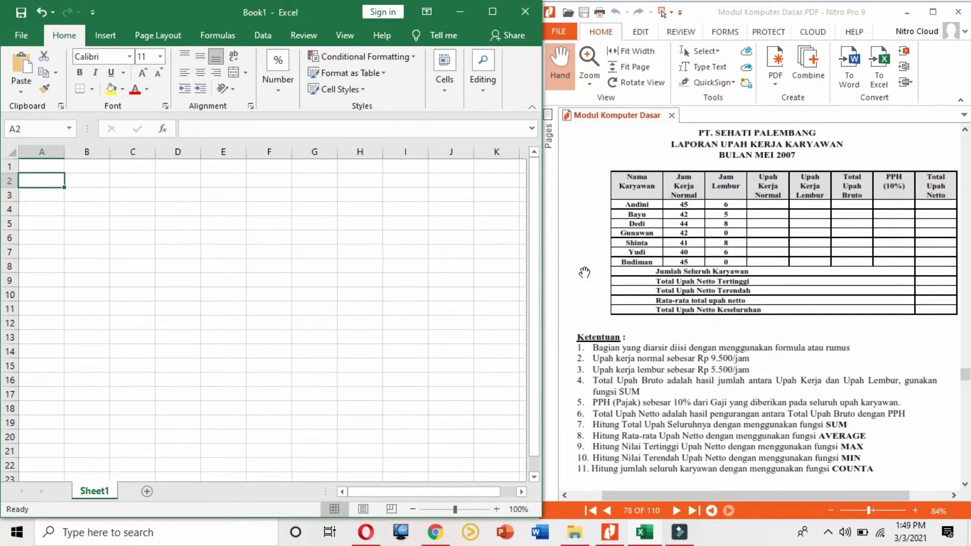
Enter the company title "PT. SEHATI PALEMBANG" in cell A1
{"action": "left_click", "coordinate": [42, 160]}
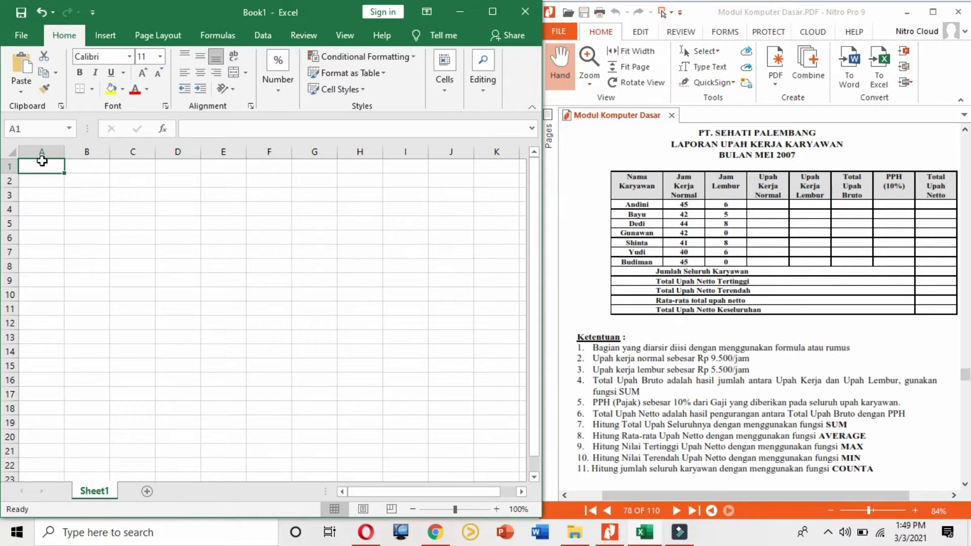
{"action": "type", "text": "PT"}
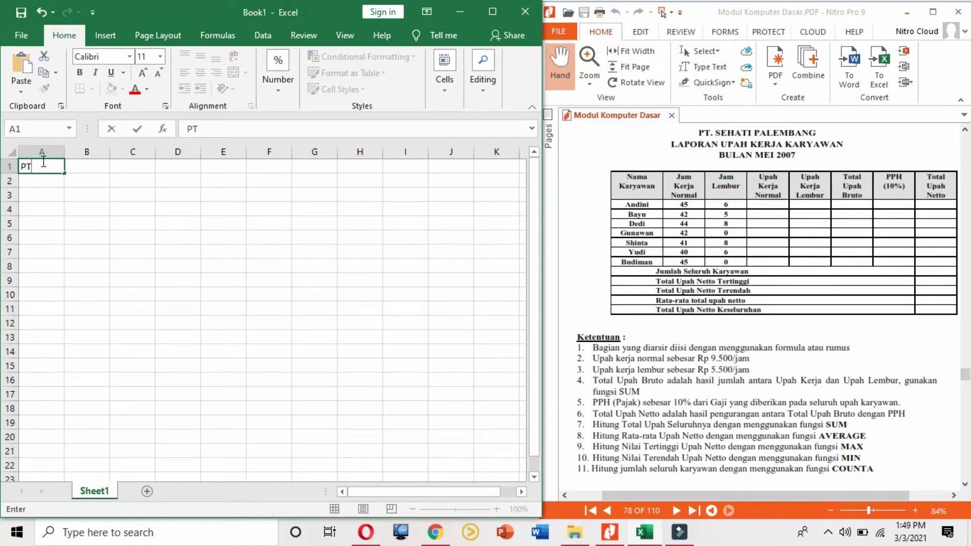
{"action": "type", "text": ". SEHATI PALEMBANG"}
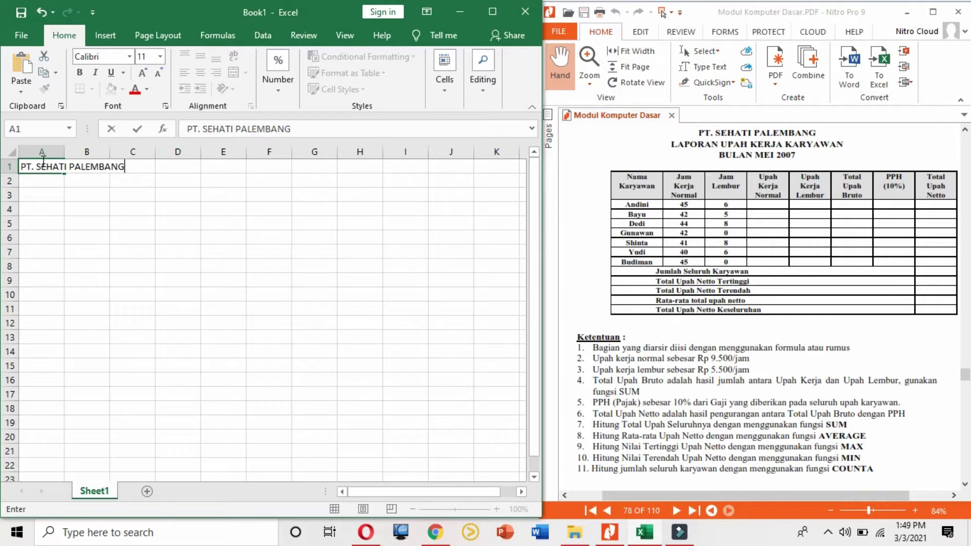
{"action": "key", "text": "Return"}
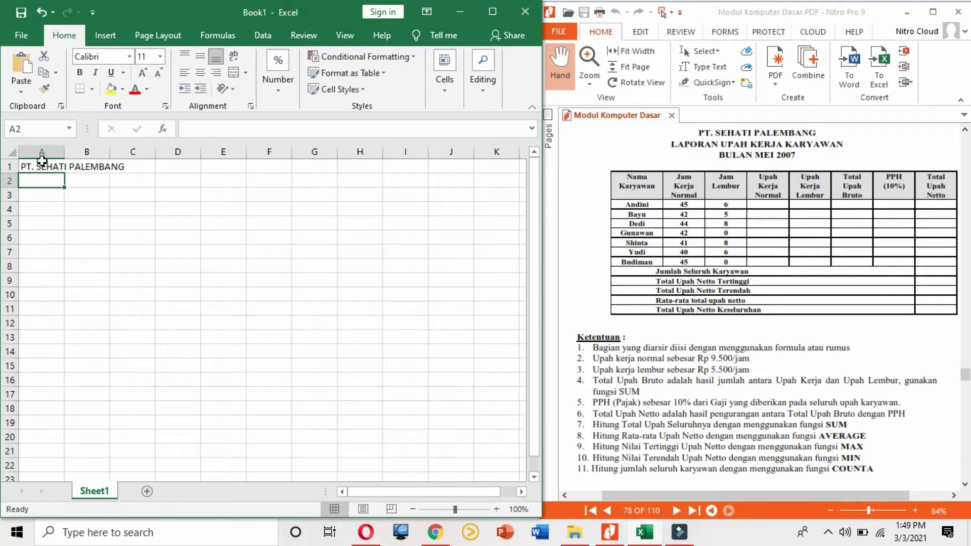
Enter the report title "LAPORAN UPAH KERJA KARYAWAN" in cell A2
{"action": "type", "text": "A"}
{"action": "key", "text": "BackSpace"}
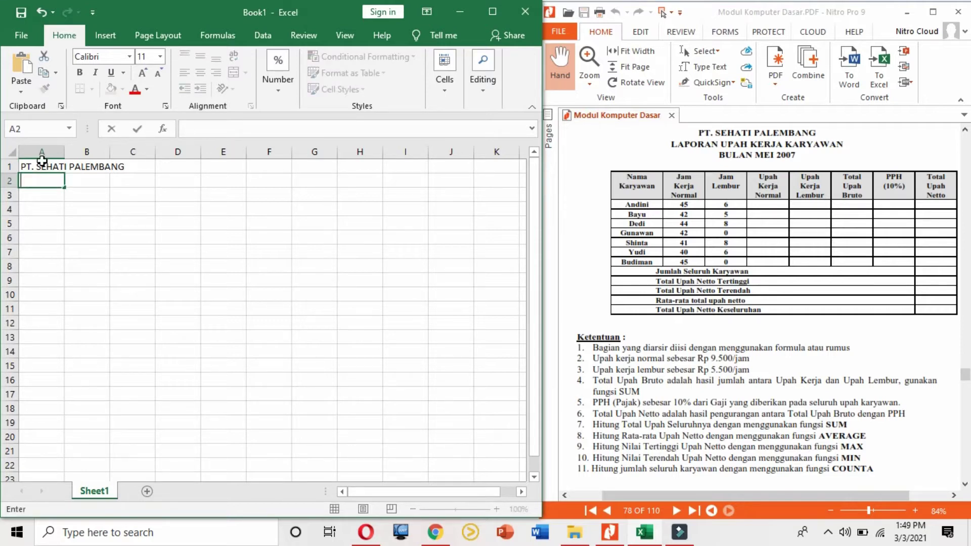
{"action": "type", "text": "LAPORAN UPAH"}
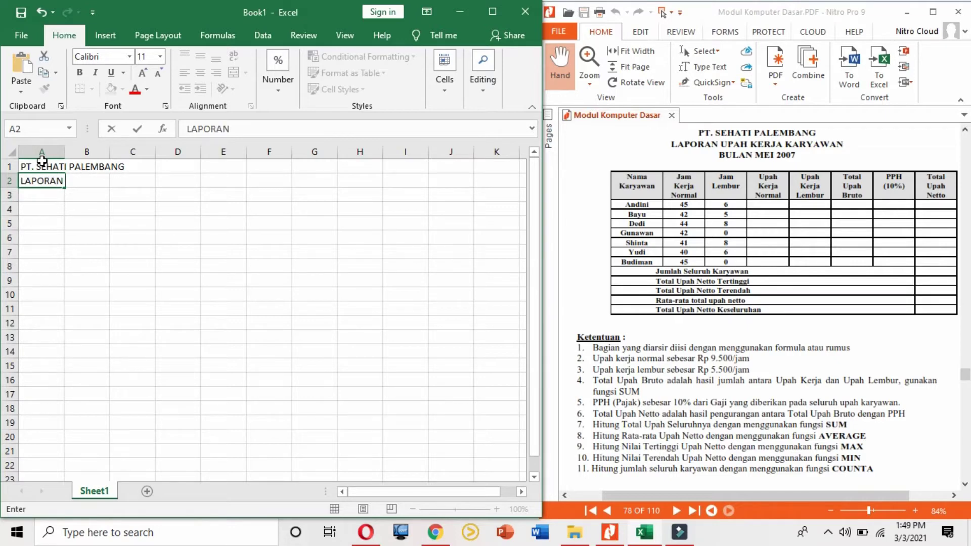
{"action": "type", "text": " KERJA KA"}
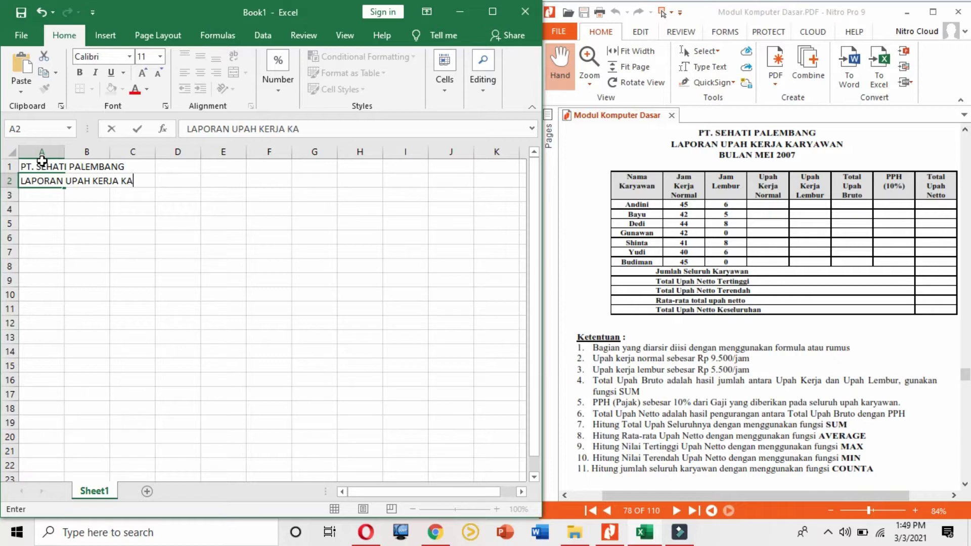
{"action": "type", "text": "RYAWAN"}
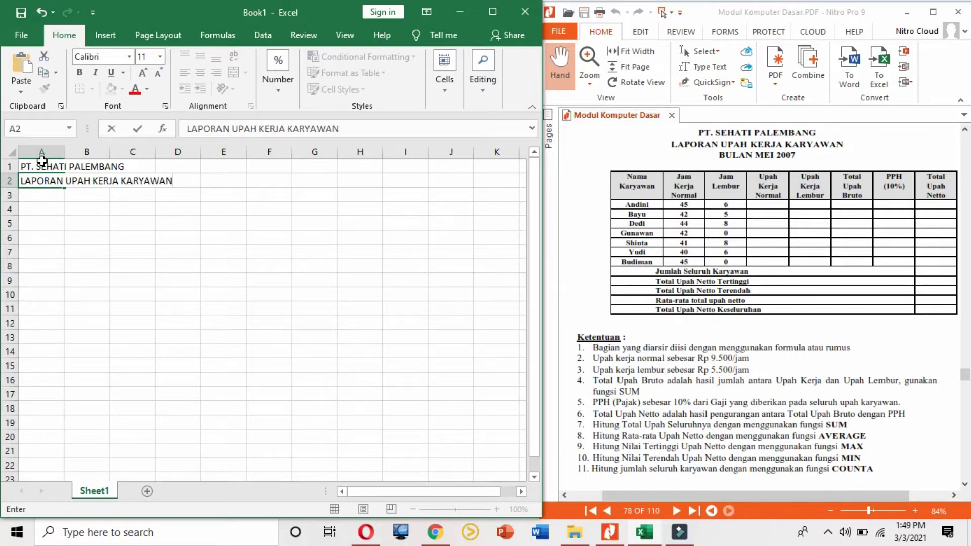
{"action": "key", "text": "Return"}
Enter the period line "BULAN MEI 2017" in cell A3, leaving row 4 empty below it
{"action": "type", "text": "BULAN"}
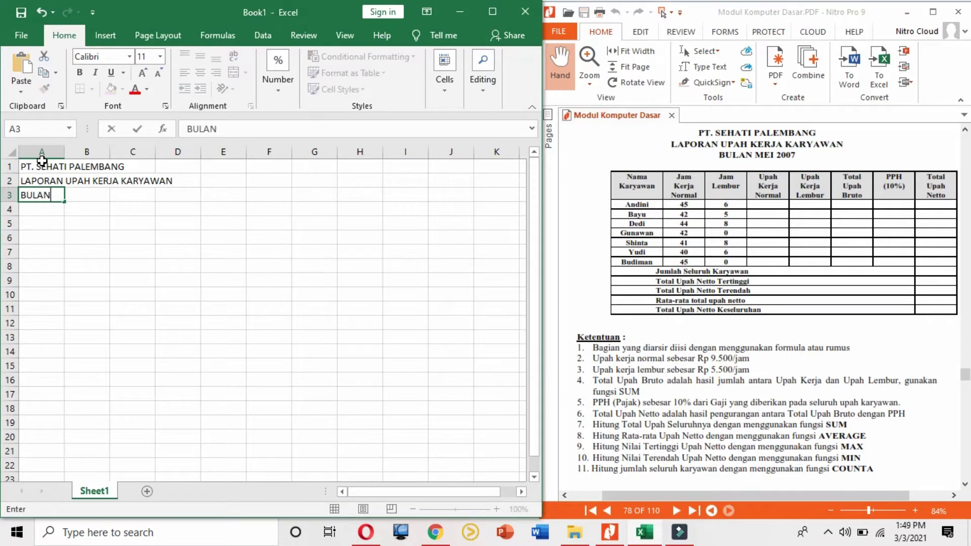
{"action": "type", "text": " MEI 2017"}
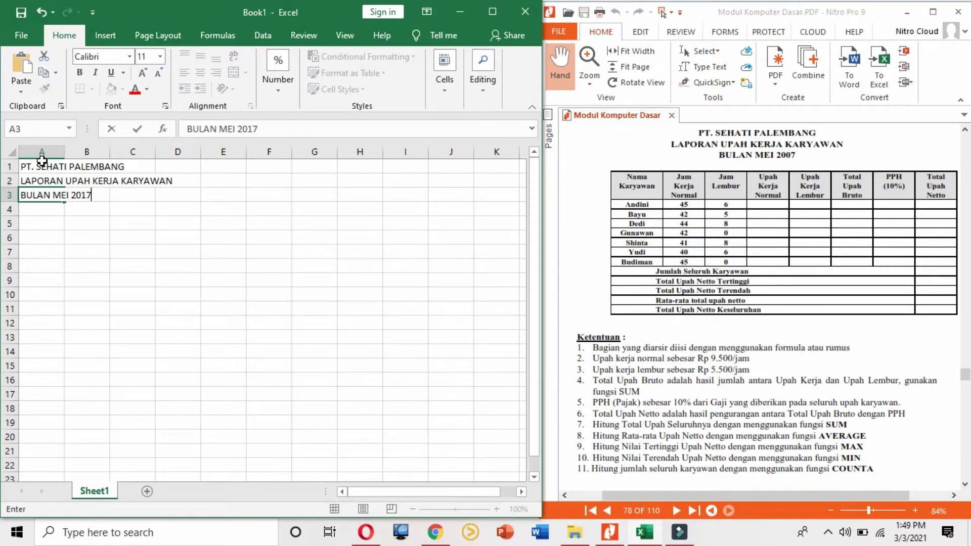
{"action": "key", "text": "Return"}
{"action": "key", "text": "Return"}
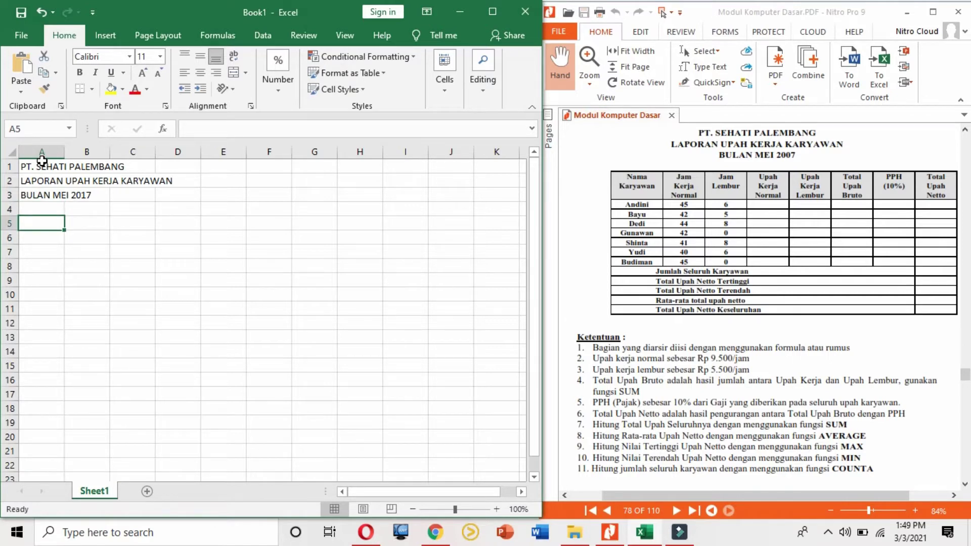
Enter the first column header "Nama Karyawan" in cell A5
{"action": "type", "text": "NAMA"}
{"action": "key", "text": "BackSpace"}
{"action": "key", "text": "BackSpace"}
{"action": "key", "text": "BackSpace"}
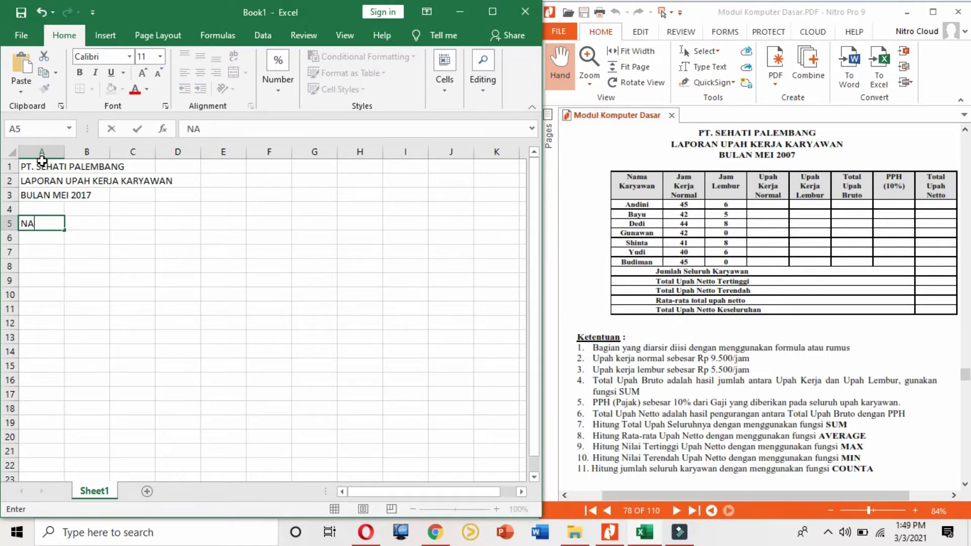
{"action": "type", "text": "ama Karyawan"}
{"action": "key", "text": "Tab"}
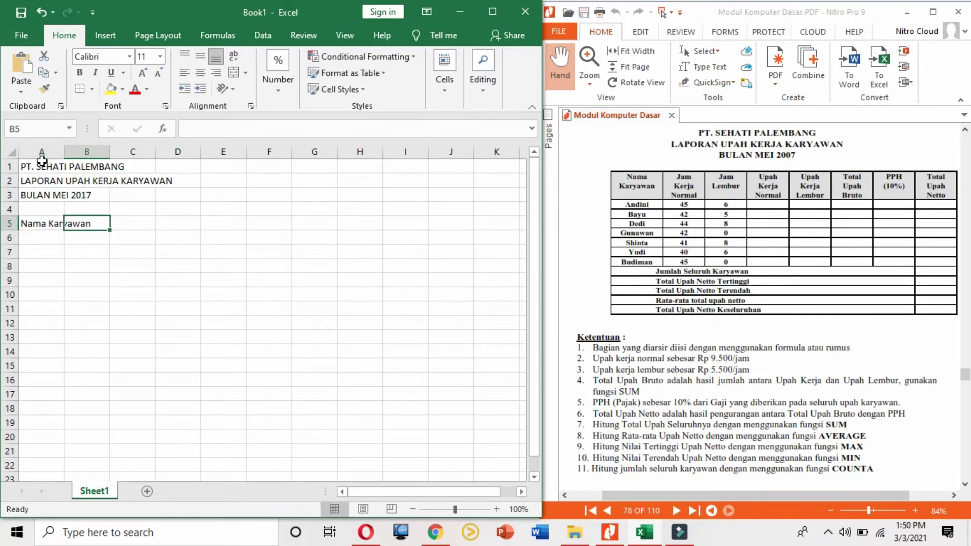
Enter the headers "Jam Kerja Normal" in B5 and "Jam Lembur" in C5
{"action": "type", "text": "Jam Ker"}
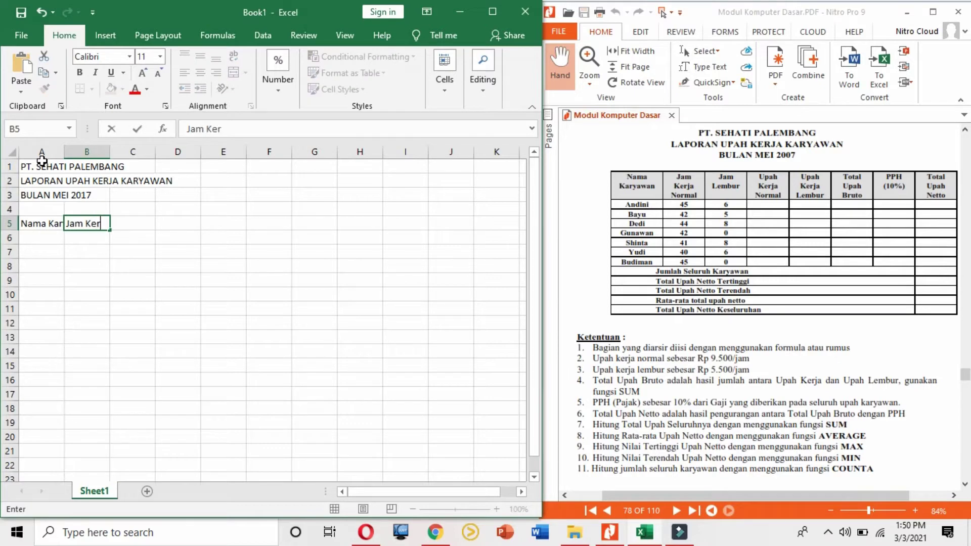
{"action": "type", "text": "ja Normal"}
{"action": "key", "text": "Tab"}
{"action": "type", "text": "Jam Lembur"}
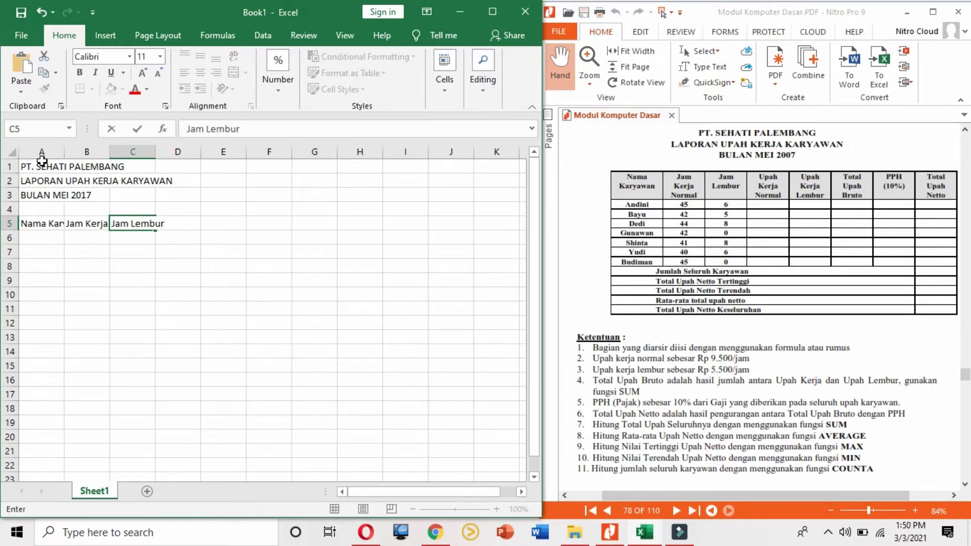
{"action": "key", "text": "Tab"}
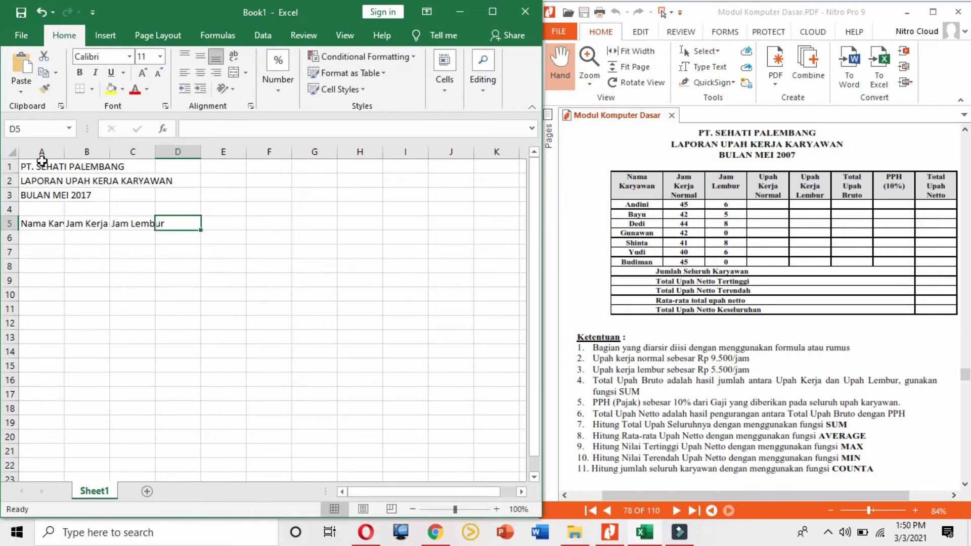
Enter the headers "Upah Kerja Norma" in D5 and "Upah Kerja Lembur" in E5
{"action": "type", "text": "Upah k"}
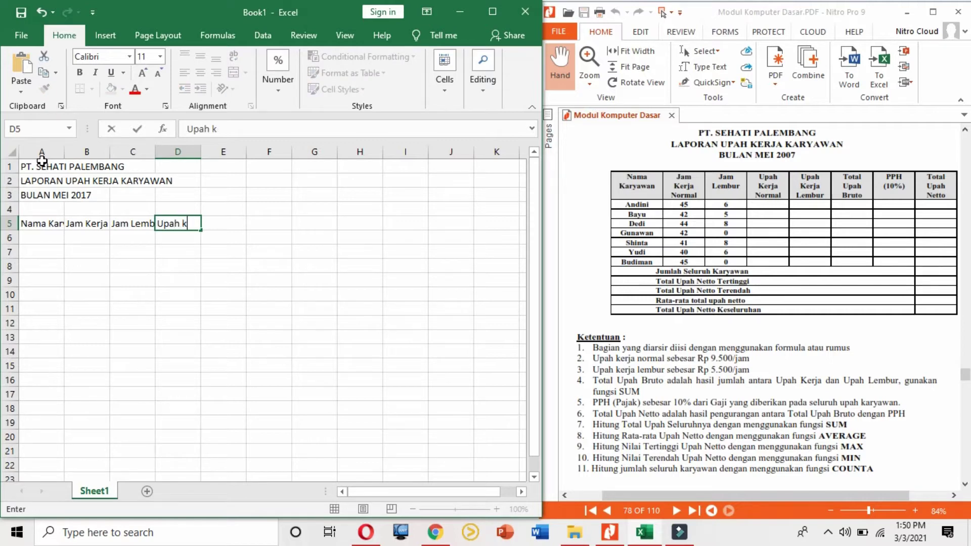
{"action": "key", "text": "BackSpace"}
{"action": "type", "text": "Kerja Norma"}
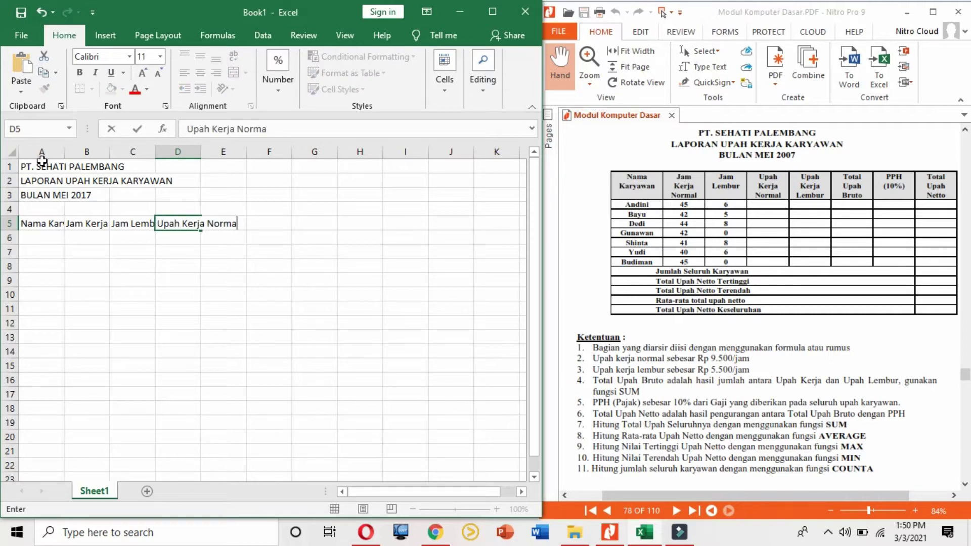
{"action": "key", "text": "Tab"}
{"action": "type", "text": "Upa"}
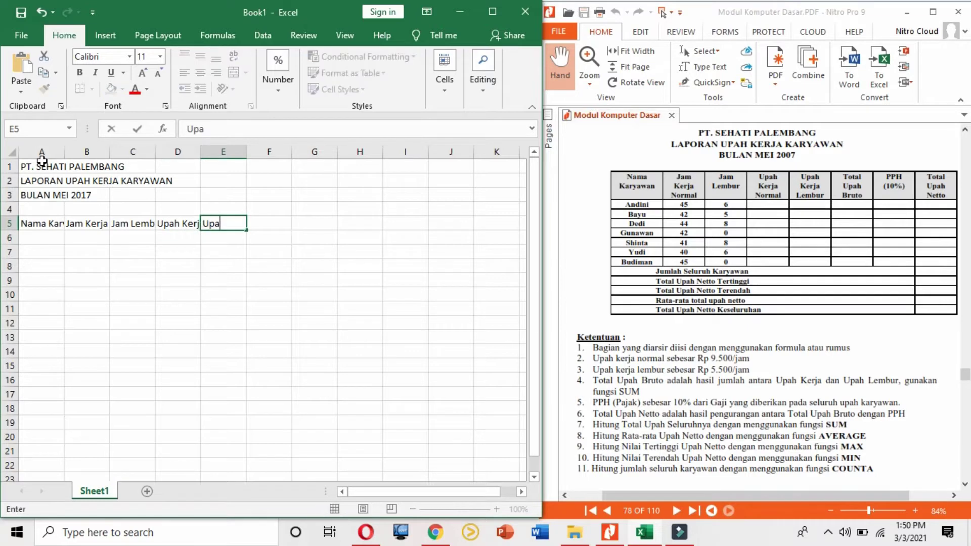
{"action": "type", "text": "h Kerja Lembur"}
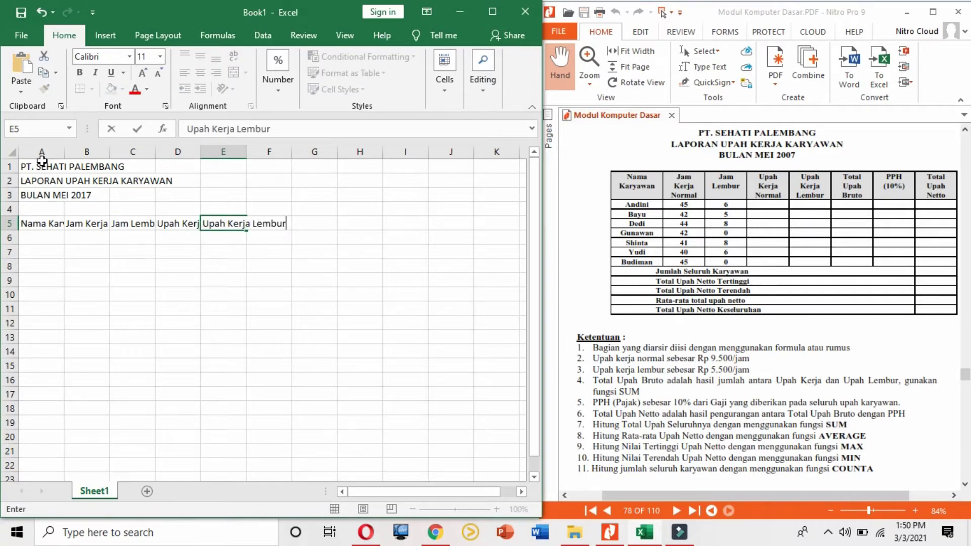
{"action": "key", "text": "Tab"}
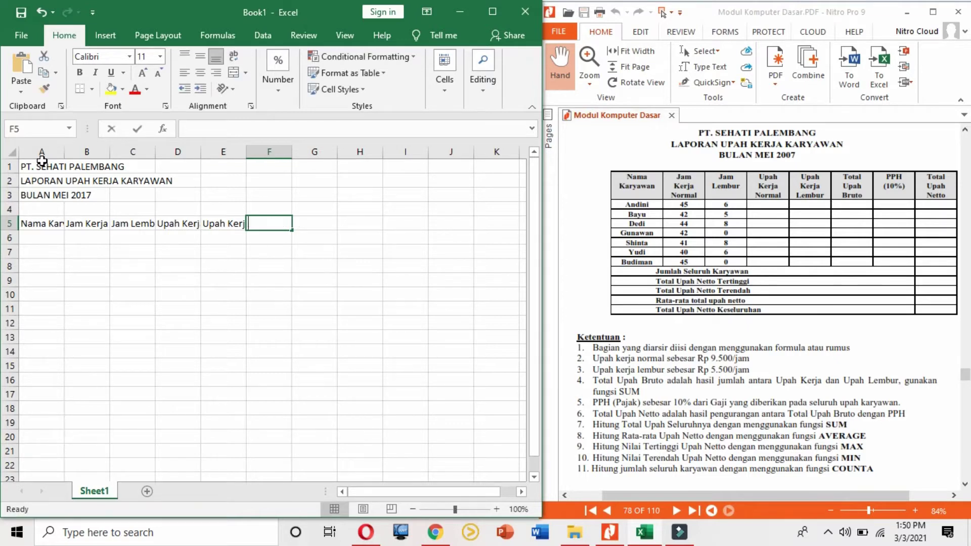
Enter the header "Total Upah Bruto" in cell F5
{"action": "type", "text": "Upah"}
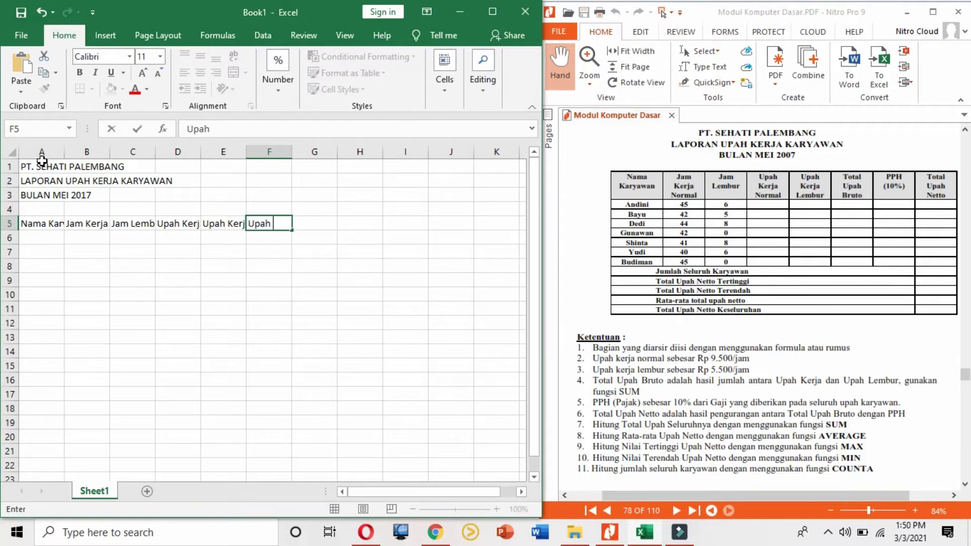
{"action": "key", "text": "BackSpace"}
{"action": "key", "text": "BackSpace"}
{"action": "key", "text": "BackSpace"}
{"action": "key", "text": "BackSpace"}
{"action": "type", "text": "Total Upah Bruto"}
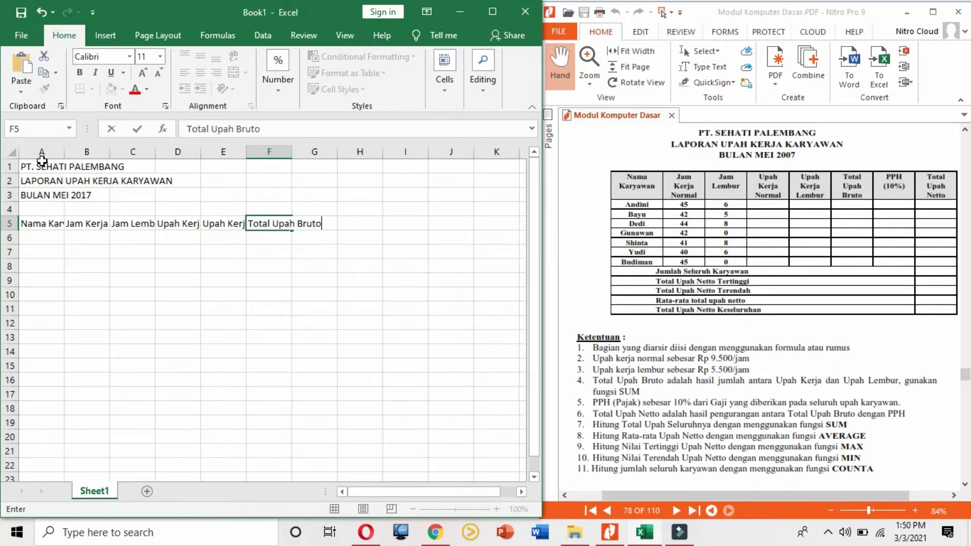
{"action": "key", "text": "Tab"}
Enter the headers "PPH (10%)" in G5 and "Total Upah Netto" in H5
{"action": "type", "text": "PP"}
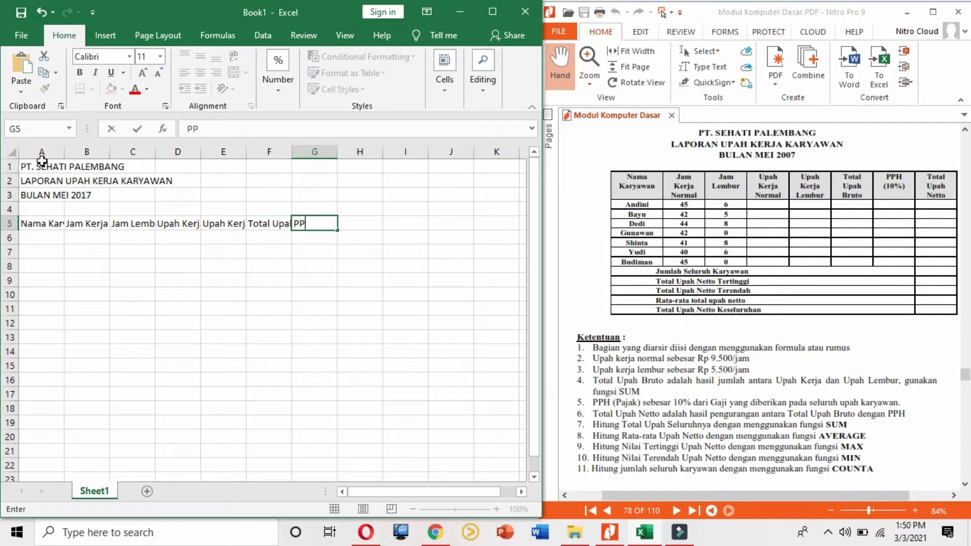
{"action": "type", "text": "H (10%)"}
{"action": "key", "text": "Tab"}
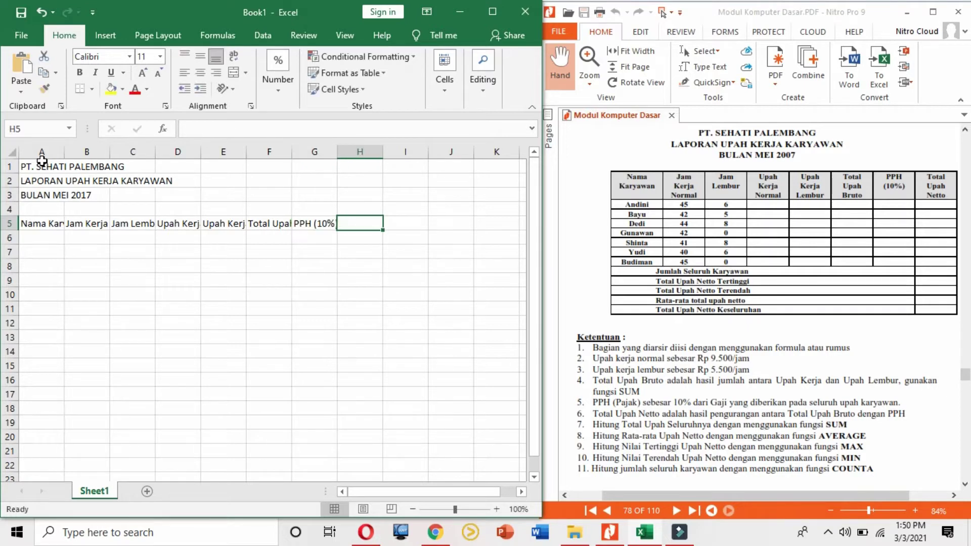
{"action": "type", "text": "Tota"}
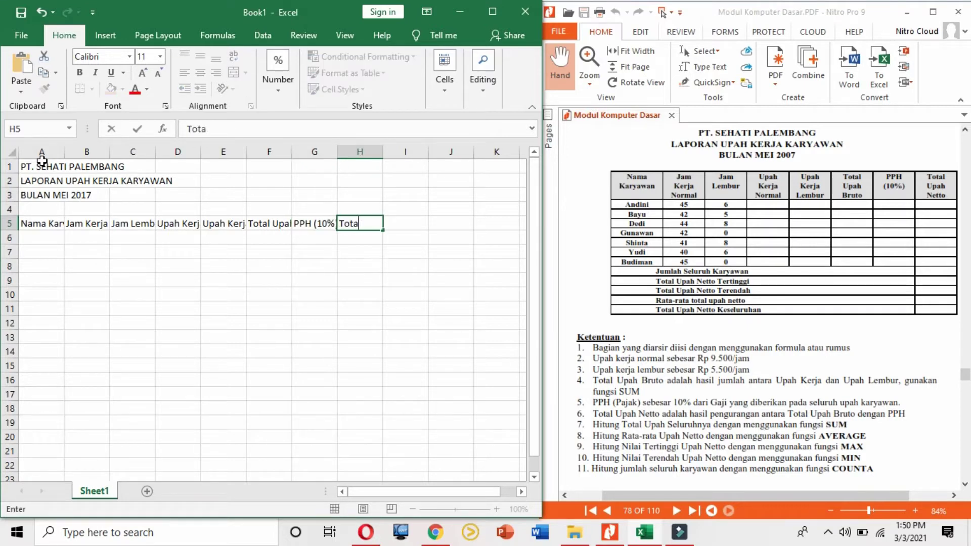
{"action": "type", "text": "l Upah Netto"}
{"action": "left_click", "coordinate": [185, 312]}
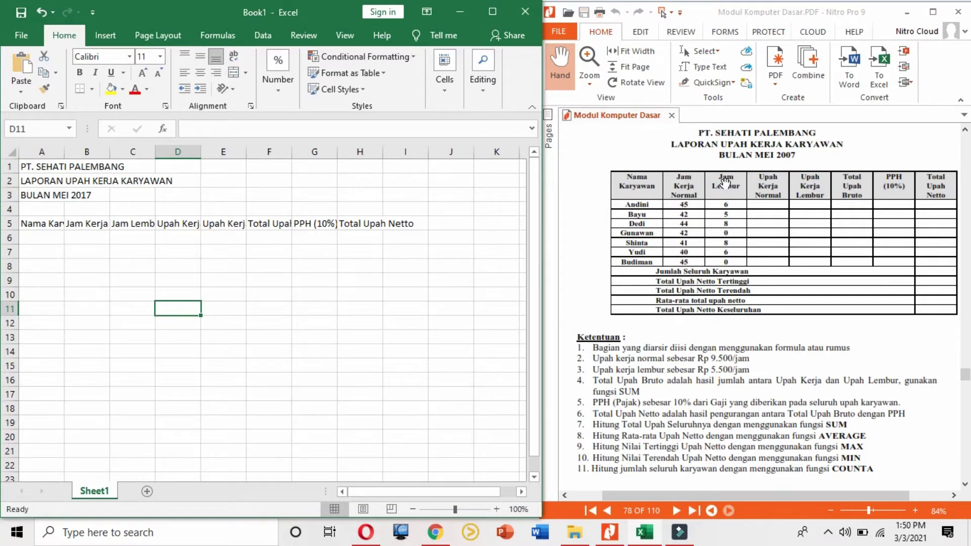
Wrap the text of header cells A5:H5, and fit the column widths by slightly widening column A and narrowing column B
{"action": "left_click_drag", "start_coordinate": [54, 223], "coordinate": [366, 226]}
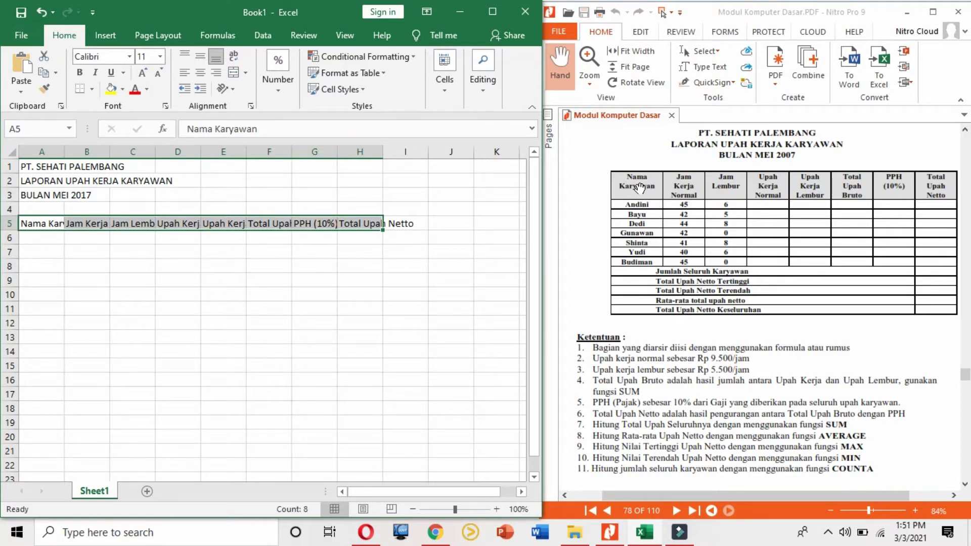
{"action": "left_click", "coordinate": [233, 56]}
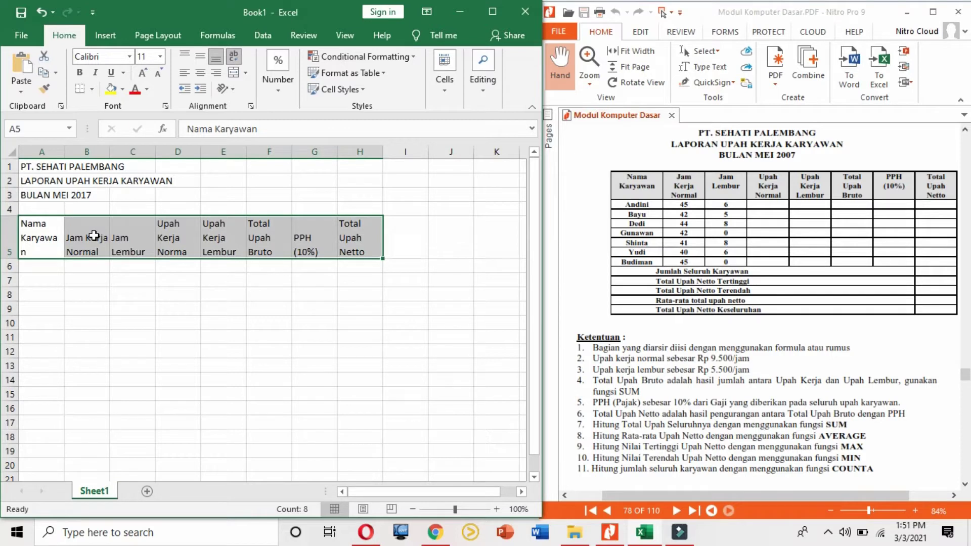
{"action": "left_click_drag", "start_coordinate": [65, 151], "coordinate": [67, 151]}
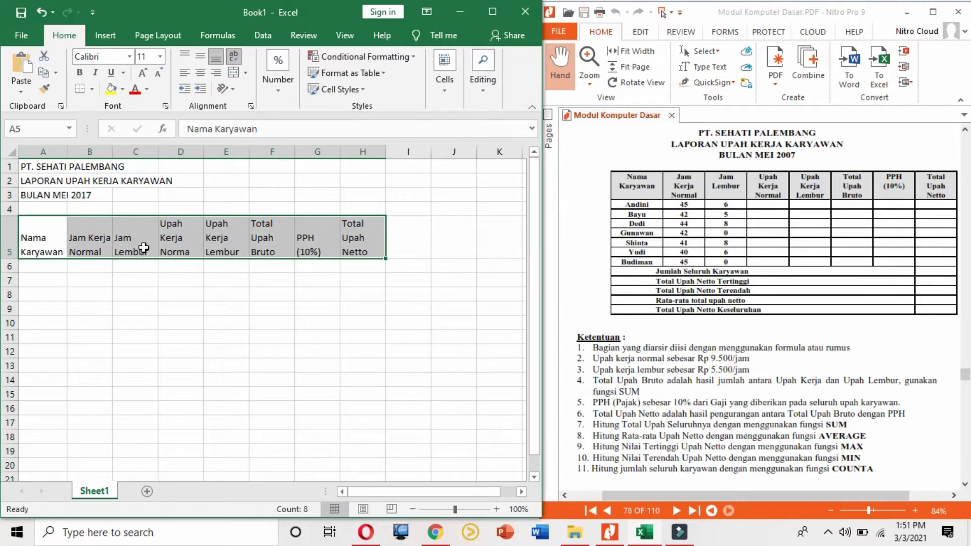
{"action": "left_click_drag", "start_coordinate": [113, 152], "coordinate": [105, 154]}
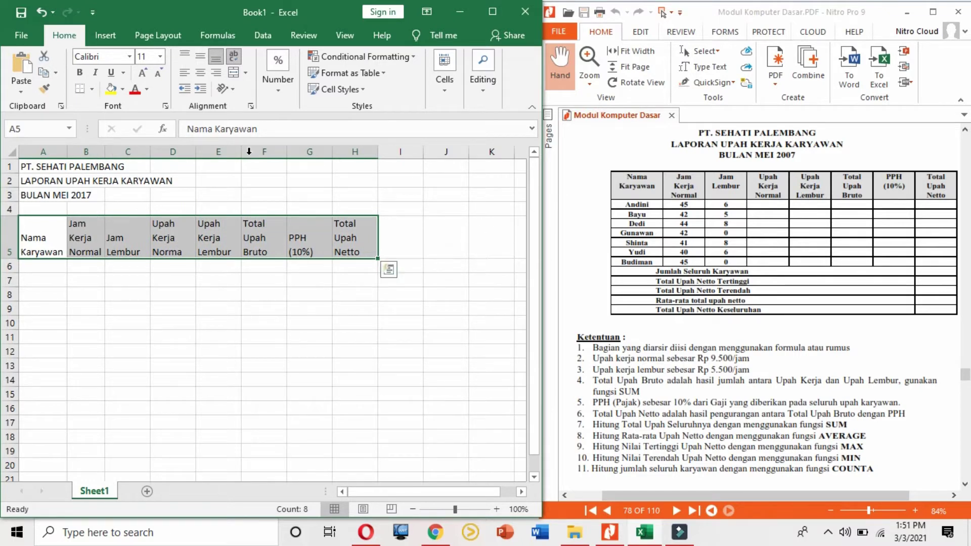
Align the headers in A5:H5 to the top of their cells, center them horizontally and make them bold
{"action": "left_click", "coordinate": [310, 250]}
{"action": "left_click_drag", "start_coordinate": [345, 232], "coordinate": [48, 239]}
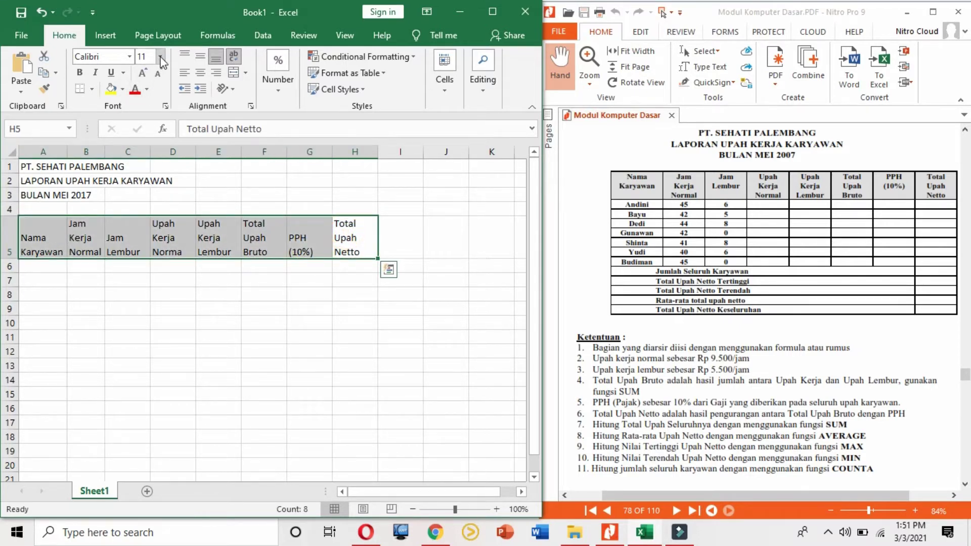
{"action": "left_click", "coordinate": [191, 57]}
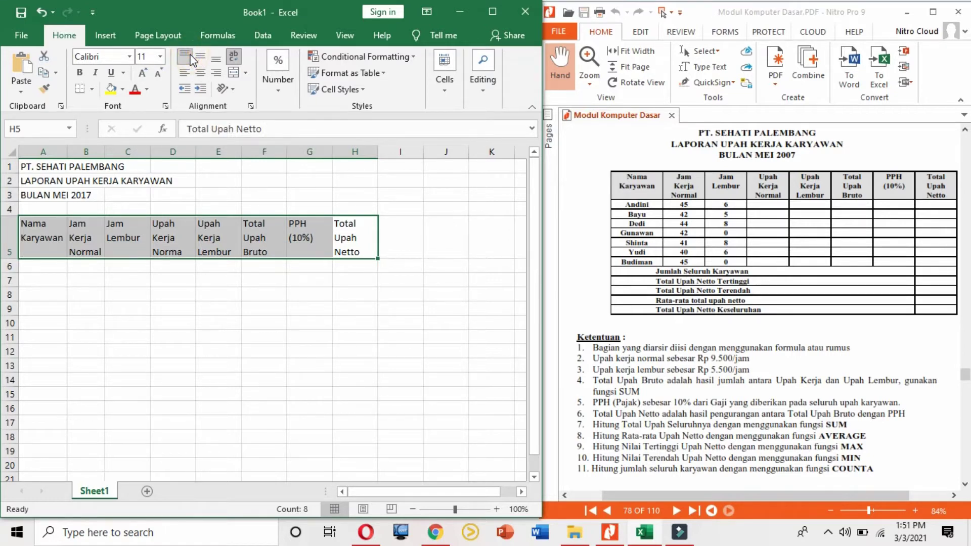
{"action": "left_click", "coordinate": [205, 77]}
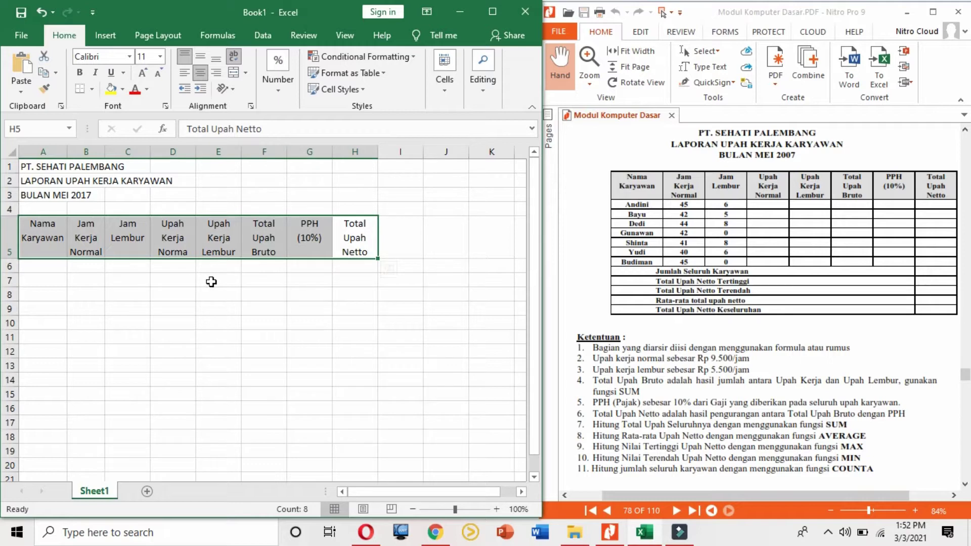
{"action": "left_click", "coordinate": [78, 72]}
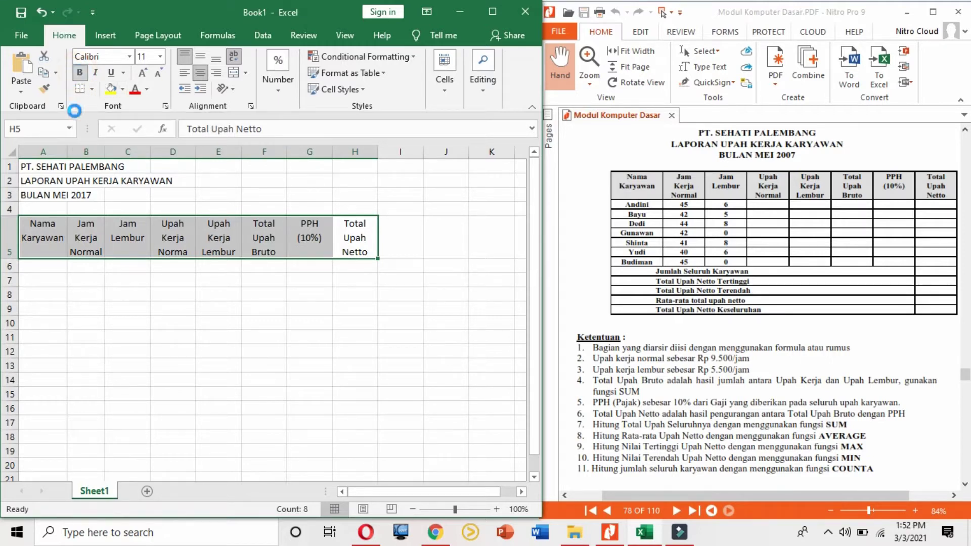
{"action": "left_click", "coordinate": [219, 373]}
Change the font of the entire worksheet to Times New Roman
{"action": "left_click_drag", "start_coordinate": [354, 240], "coordinate": [19, 178]}
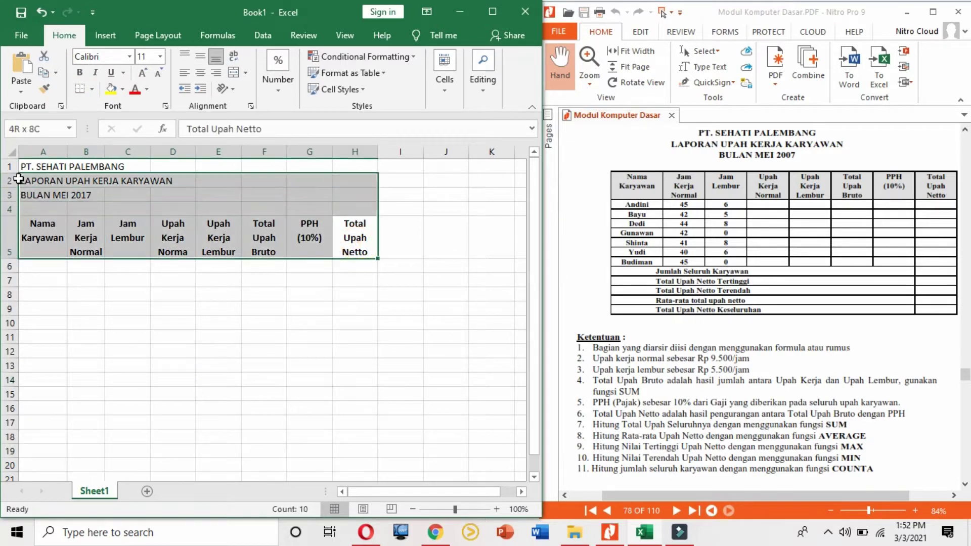
{"action": "left_click", "coordinate": [11, 151]}
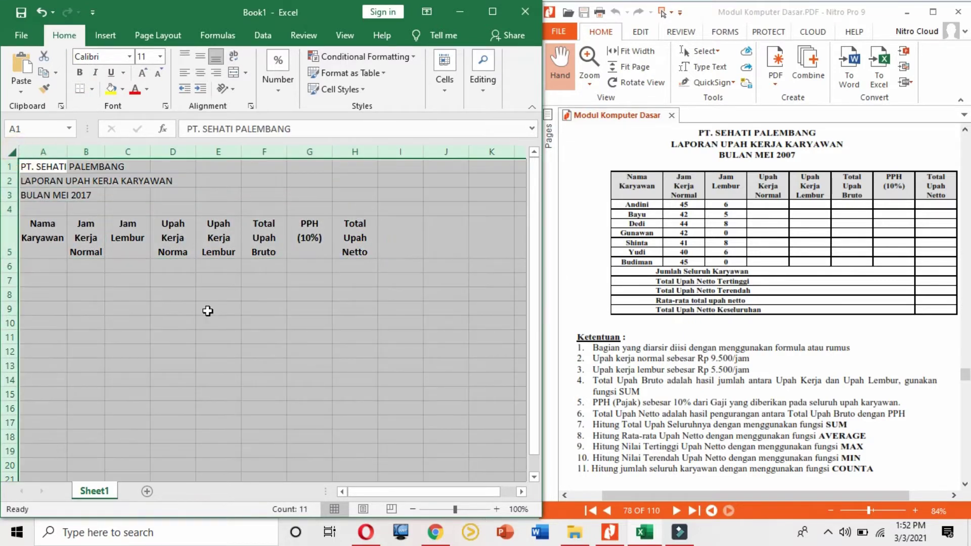
{"action": "left_click", "coordinate": [322, 337]}
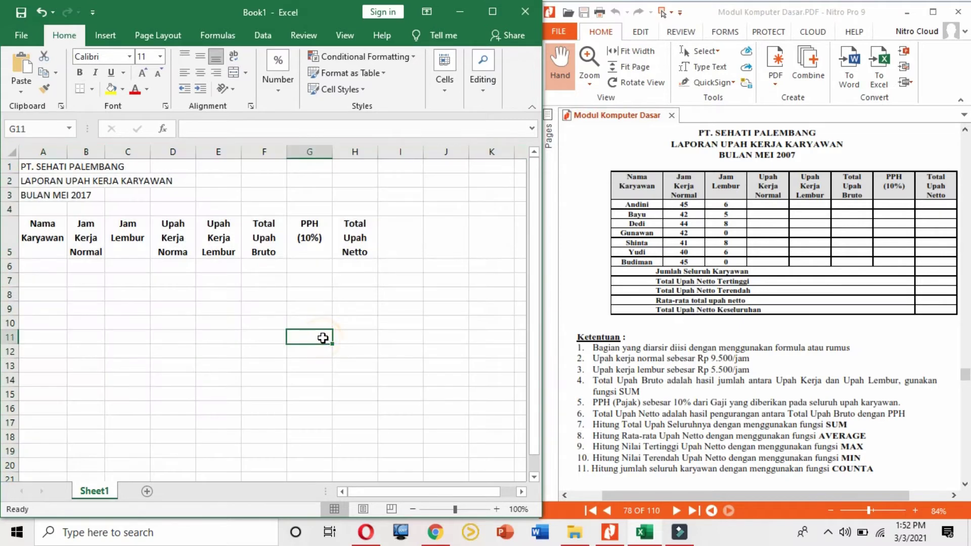
{"action": "left_click", "coordinate": [11, 152]}
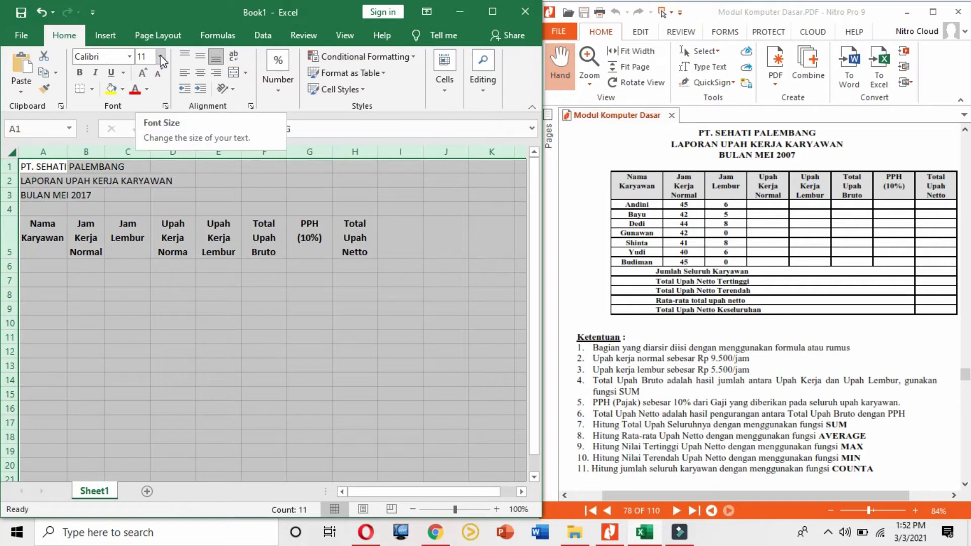
{"action": "left_click", "coordinate": [130, 56]}
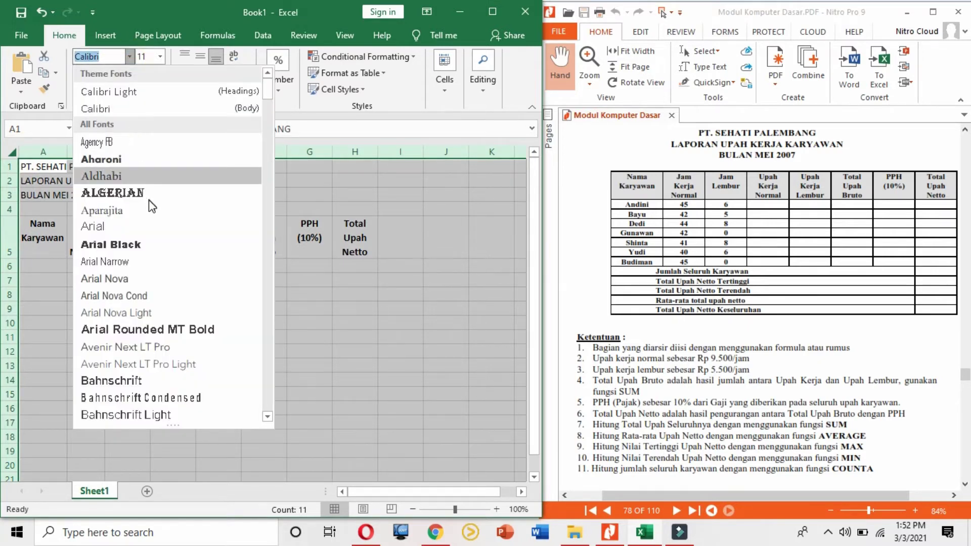
{"action": "type", "text": "Times New R"}
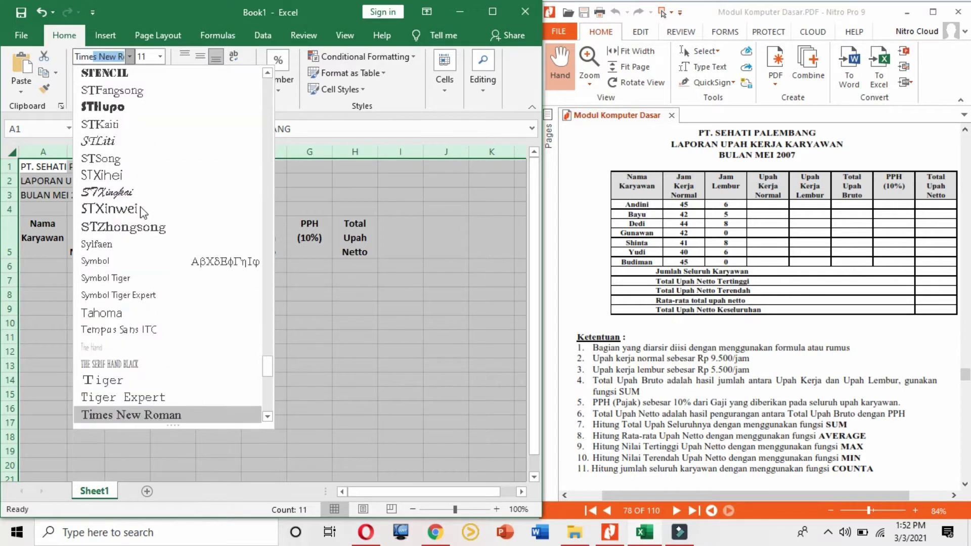
{"action": "left_click", "coordinate": [115, 415]}
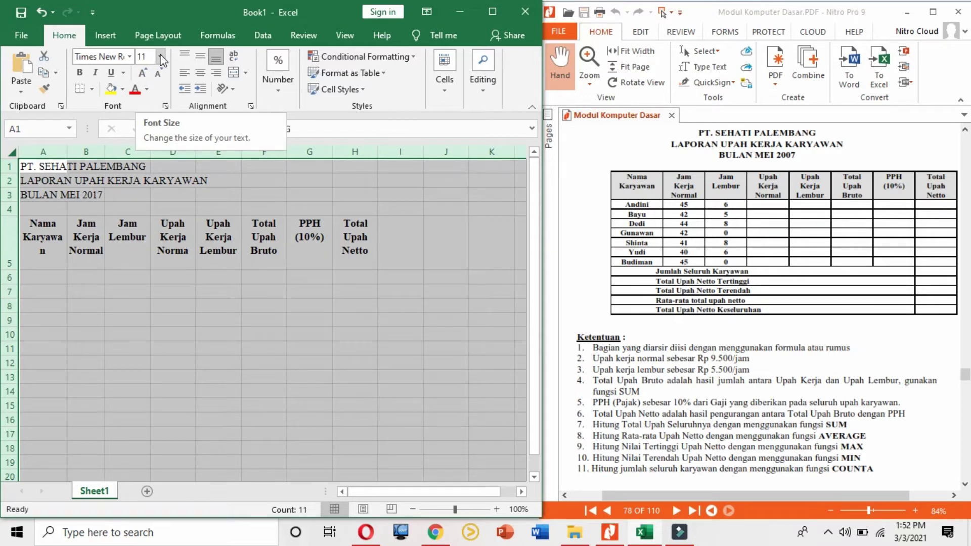
{"action": "left_click", "coordinate": [214, 389]}
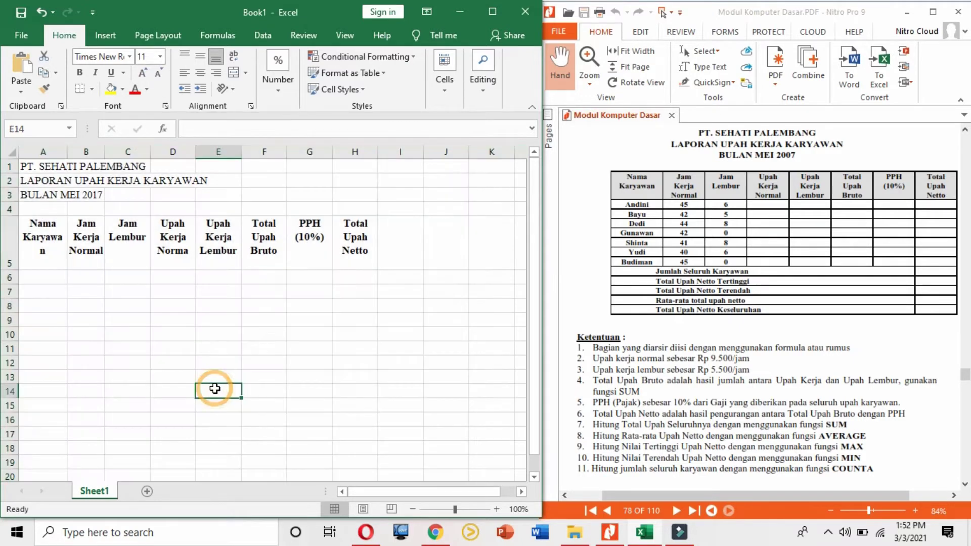
Make the three report title lines in A1:A3 bold
{"action": "left_click_drag", "start_coordinate": [37, 166], "coordinate": [38, 194]}
{"action": "key", "text": "ctrl+b"}
{"action": "left_click", "coordinate": [178, 375]}
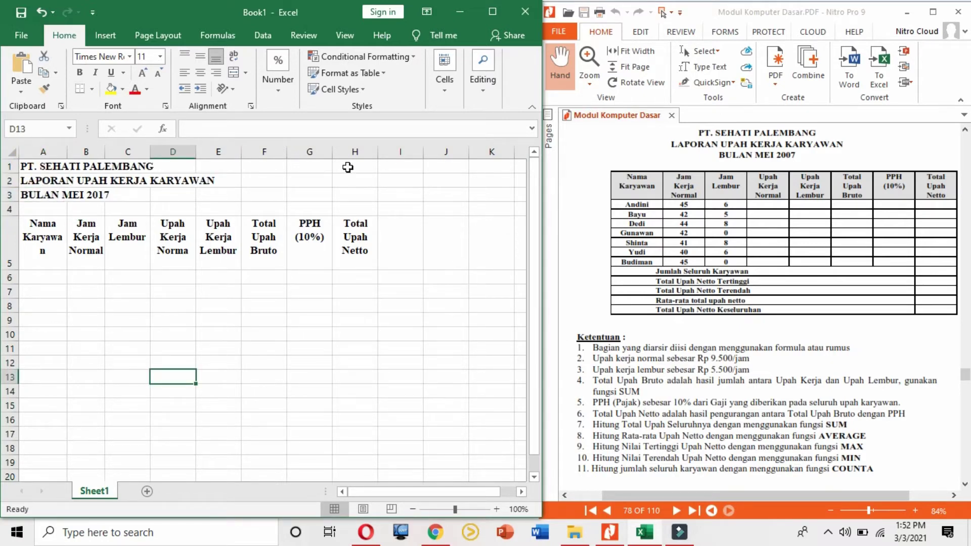
Merge and center the first title across A1:H1, and copy that formatting to the titles in rows 2 and 3
{"action": "left_click_drag", "start_coordinate": [356, 166], "coordinate": [5, 166]}
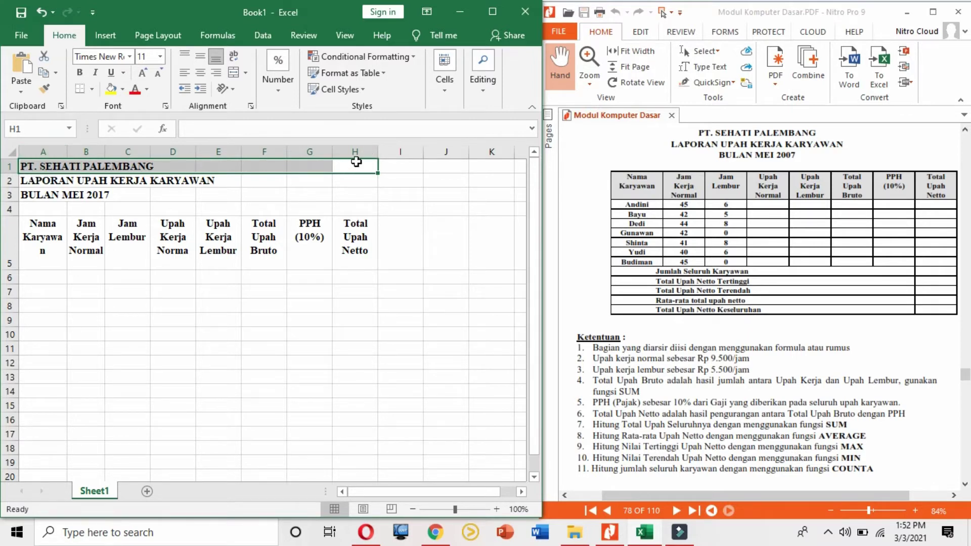
{"action": "left_click", "coordinate": [234, 75]}
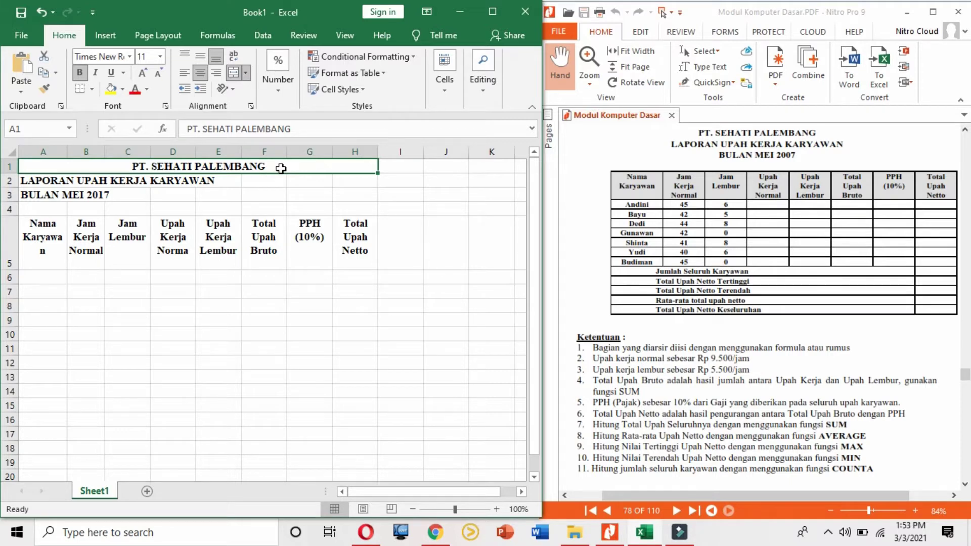
{"action": "left_click", "coordinate": [44, 89]}
{"action": "left_click", "coordinate": [26, 181]}
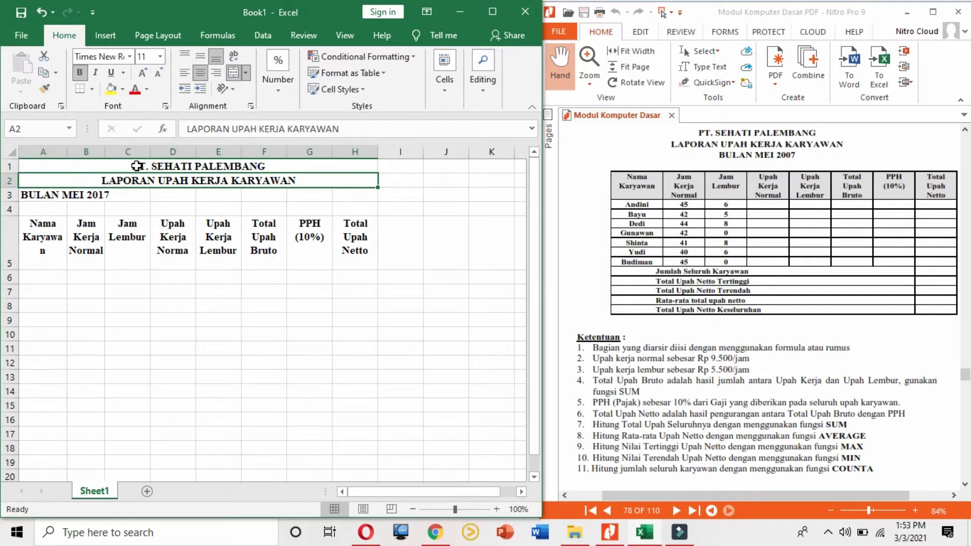
{"action": "left_click", "coordinate": [43, 89]}
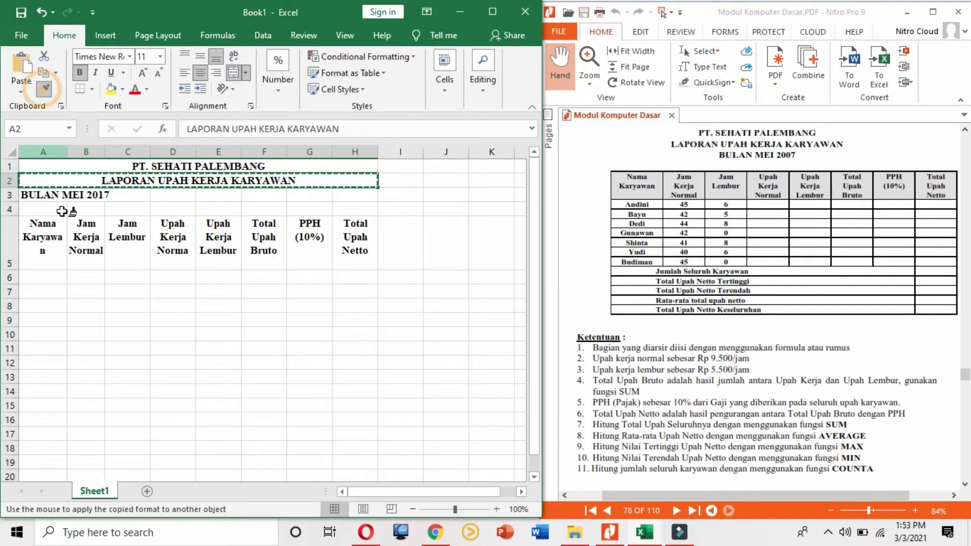
{"action": "left_click", "coordinate": [23, 193]}
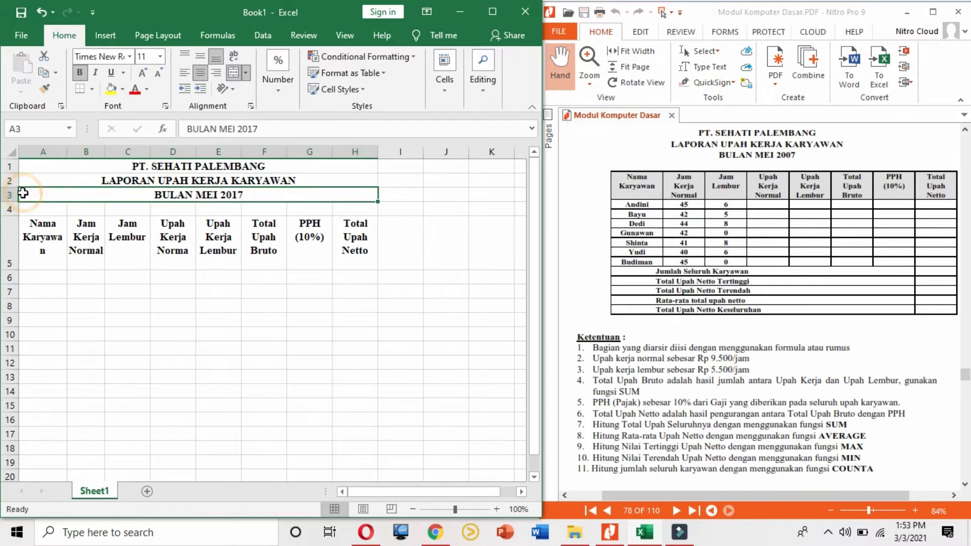
{"action": "left_click", "coordinate": [295, 393]}
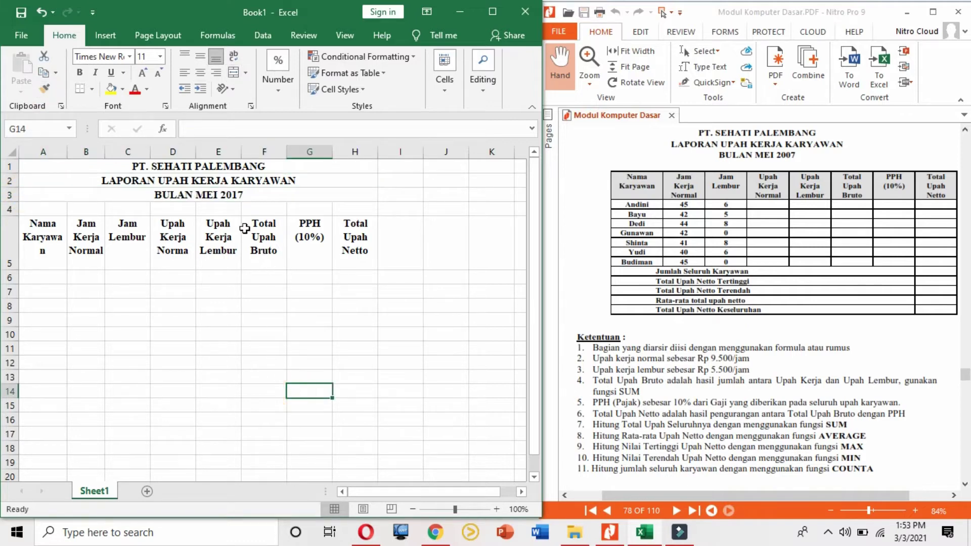
Correct the title in row 3 to "BULAN MEI 2007", and widen column A slightly so "Karyawan" fits on one line
{"action": "left_click", "coordinate": [226, 193]}
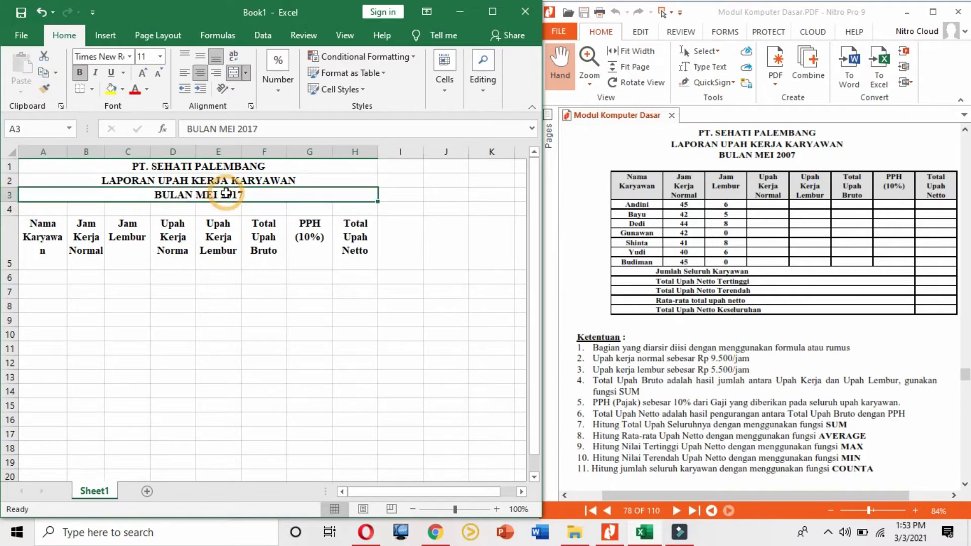
{"action": "left_click", "coordinate": [252, 129]}
{"action": "key", "text": "BackSpace"}
{"action": "type", "text": "0"}
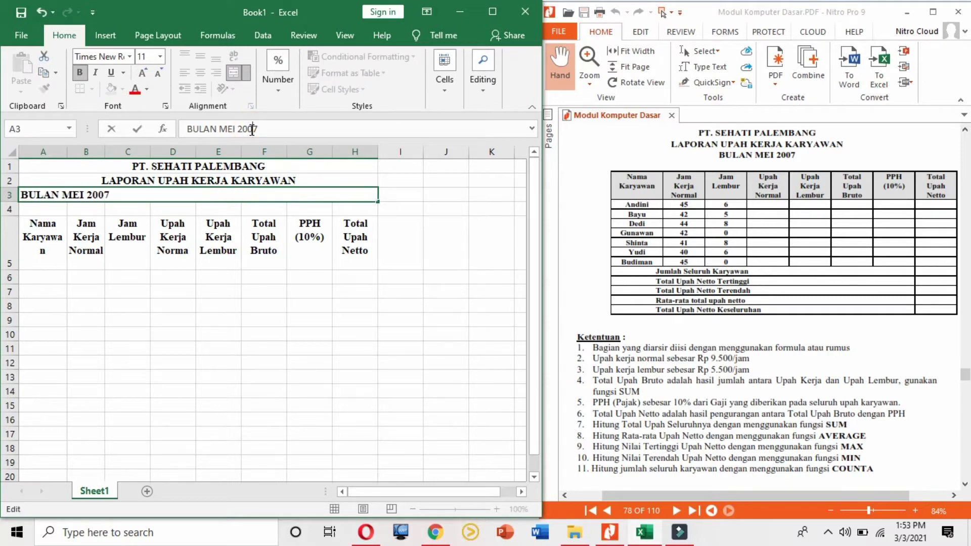
{"action": "left_click", "coordinate": [239, 327]}
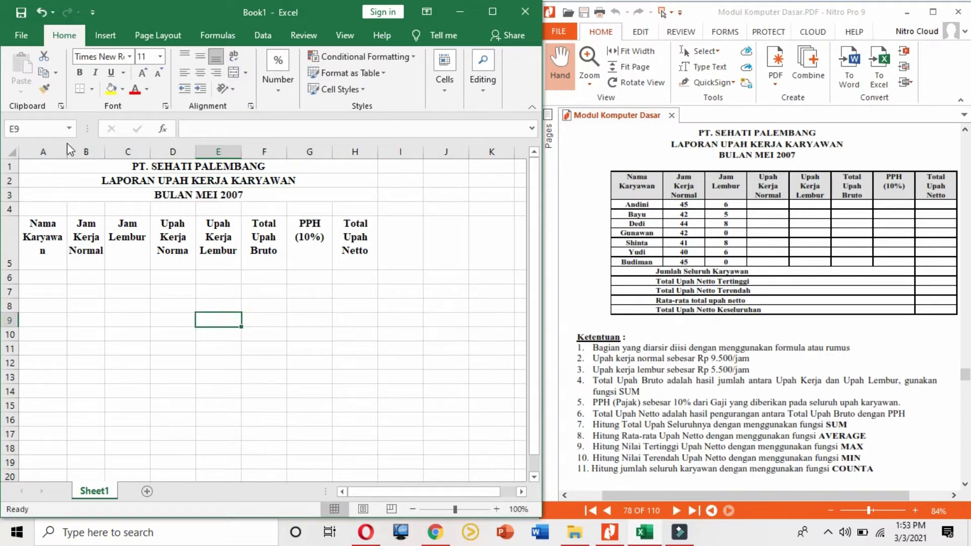
{"action": "left_click_drag", "start_coordinate": [67, 151], "coordinate": [72, 154]}
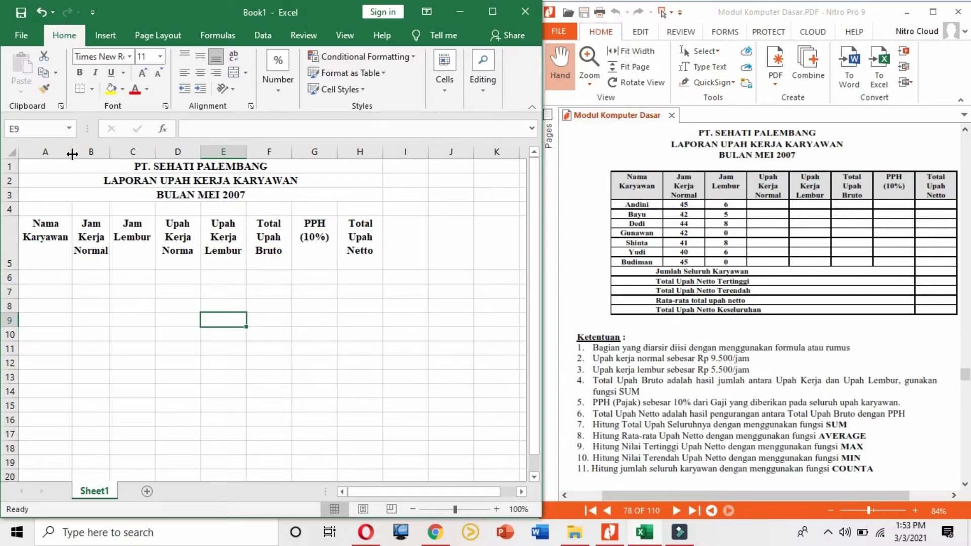
Enter the first three employee names from the PDF table in cells A6:A8
{"action": "left_click", "coordinate": [36, 275]}
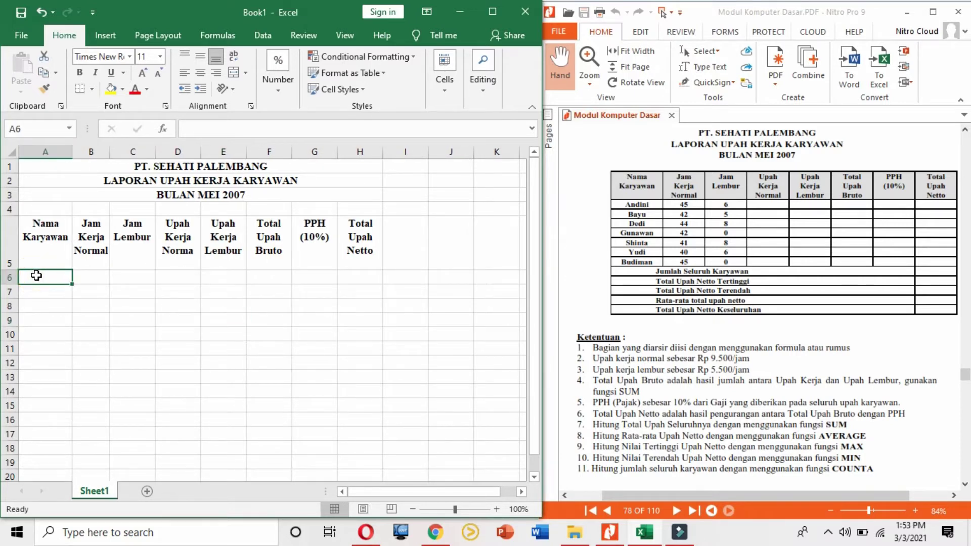
{"action": "type", "text": "Andini"}
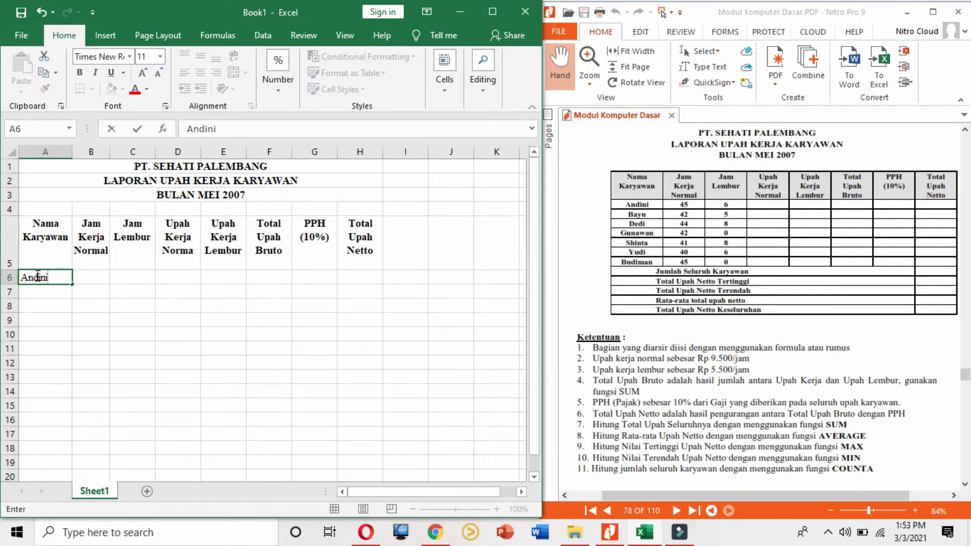
{"action": "key", "text": "Return"}
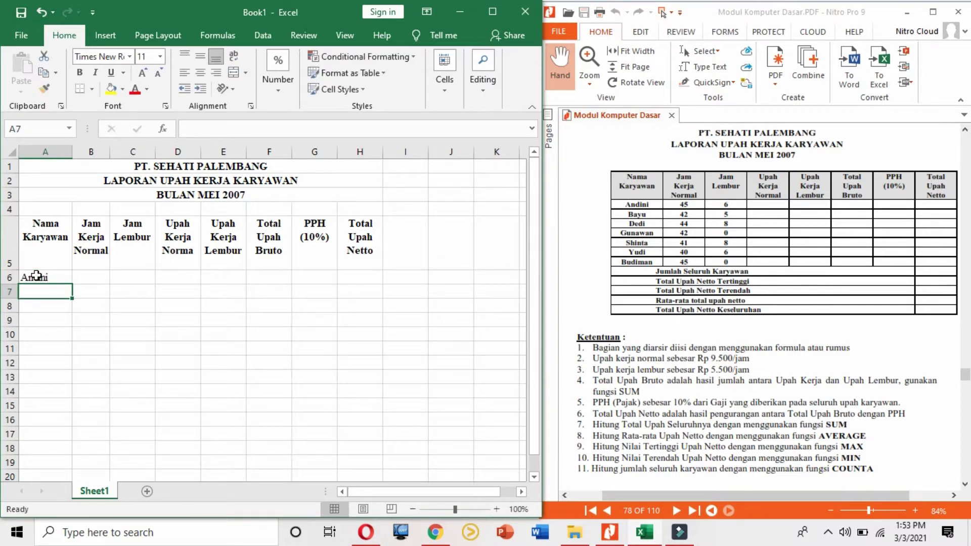
{"action": "type", "text": "Bayu"}
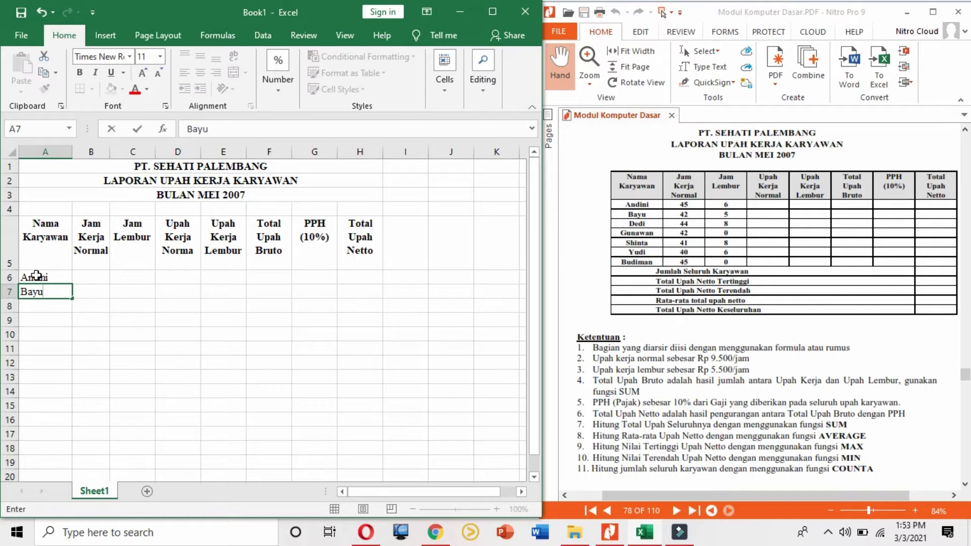
{"action": "key", "text": "Return"}
{"action": "type", "text": "Dedi"}
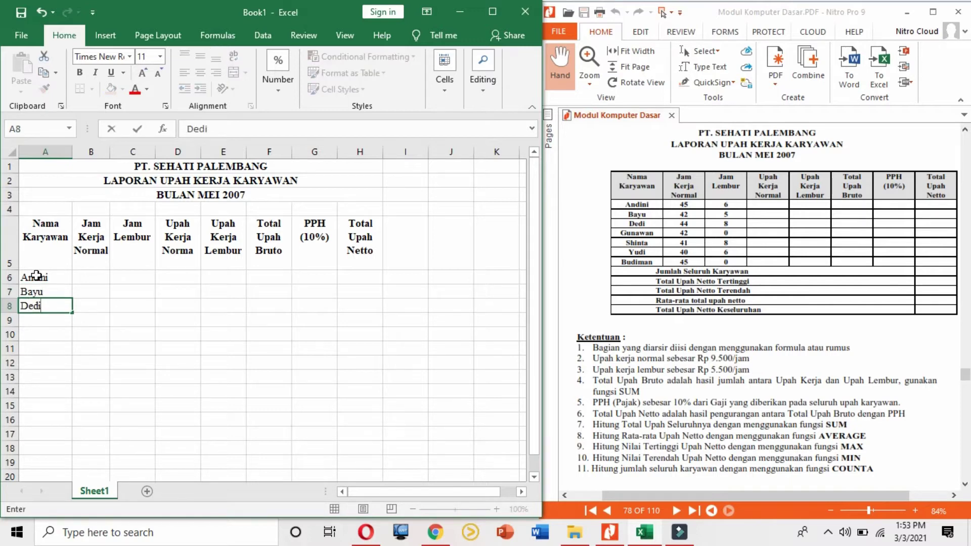
{"action": "key", "text": "Return"}
Enter the remaining four employee names from the PDF table in cells A9:A12
{"action": "type", "text": "Gua"}
{"action": "key", "text": "BackSpace"}
{"action": "type", "text": "nawan"}
{"action": "key", "text": "Return"}
{"action": "type", "text": "Shinta"}
{"action": "key", "text": "Return"}
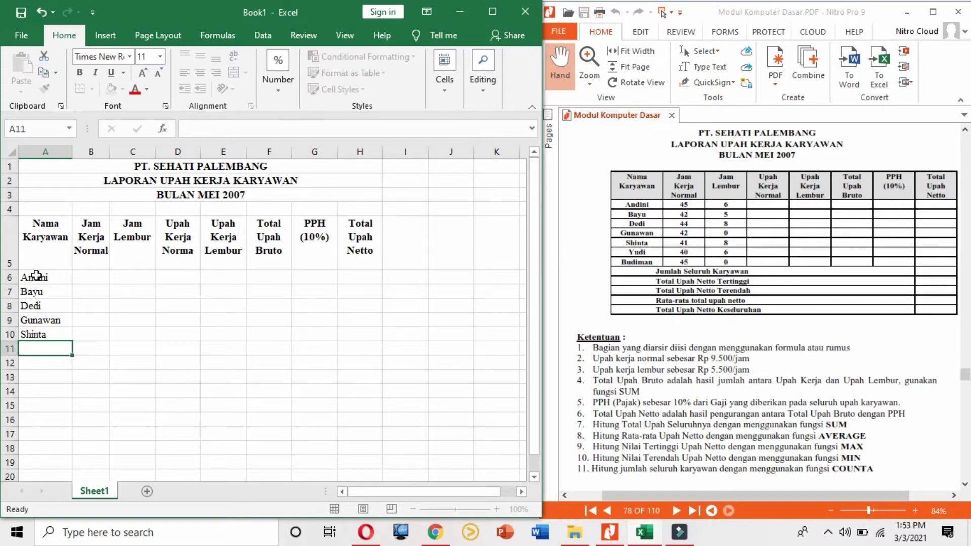
{"action": "type", "text": "Yudi"}
{"action": "key", "text": "Return"}
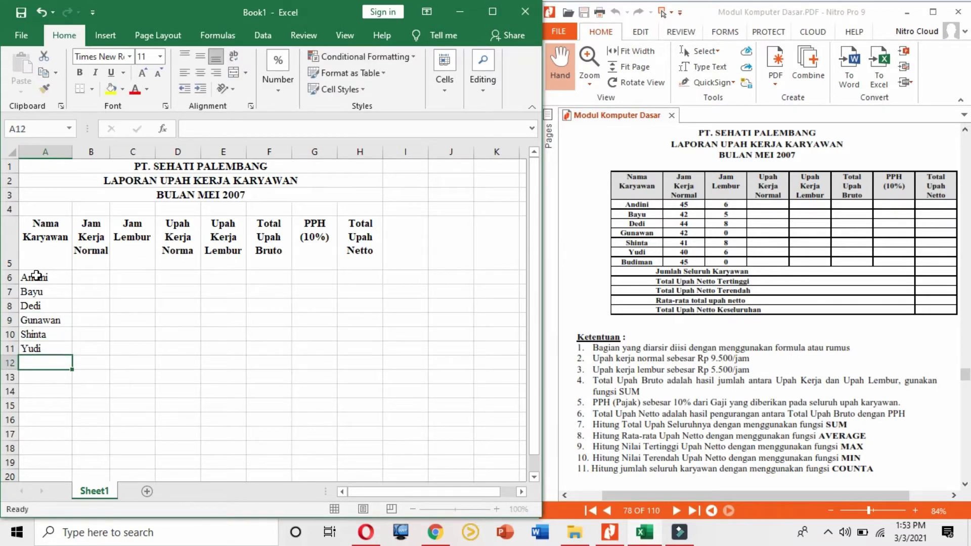
{"action": "type", "text": "Budiman"}
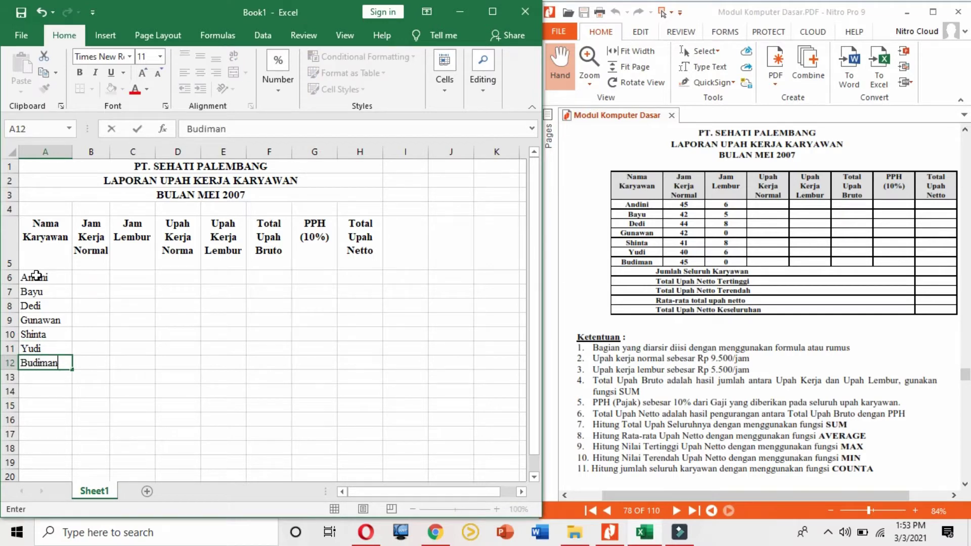
{"action": "left_click", "coordinate": [146, 315]}
Enter the Jam Kerja Normal hours 45, 42 and 44 for the first three employees in B6:B8
{"action": "left_click", "coordinate": [100, 277]}
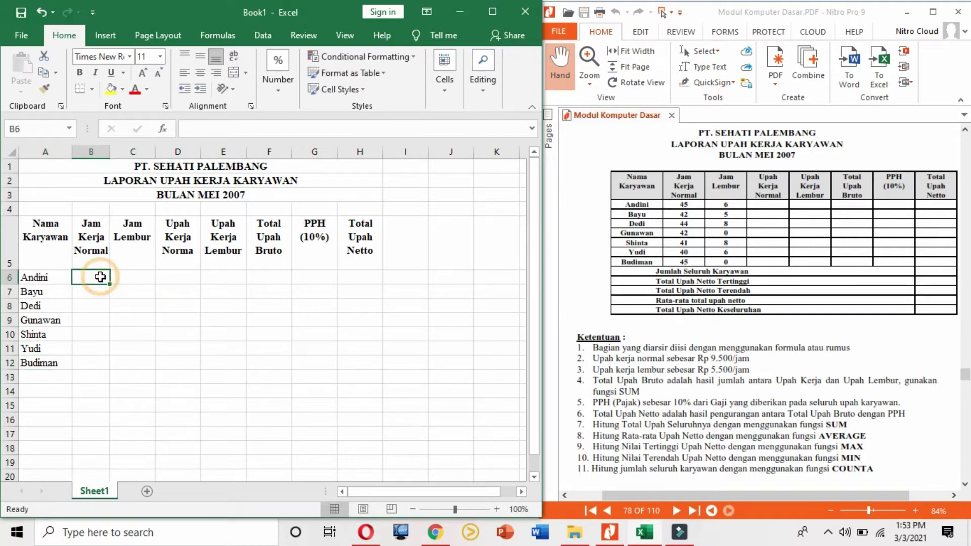
{"action": "type", "text": "45"}
{"action": "key", "text": "Return"}
{"action": "type", "text": "4"}
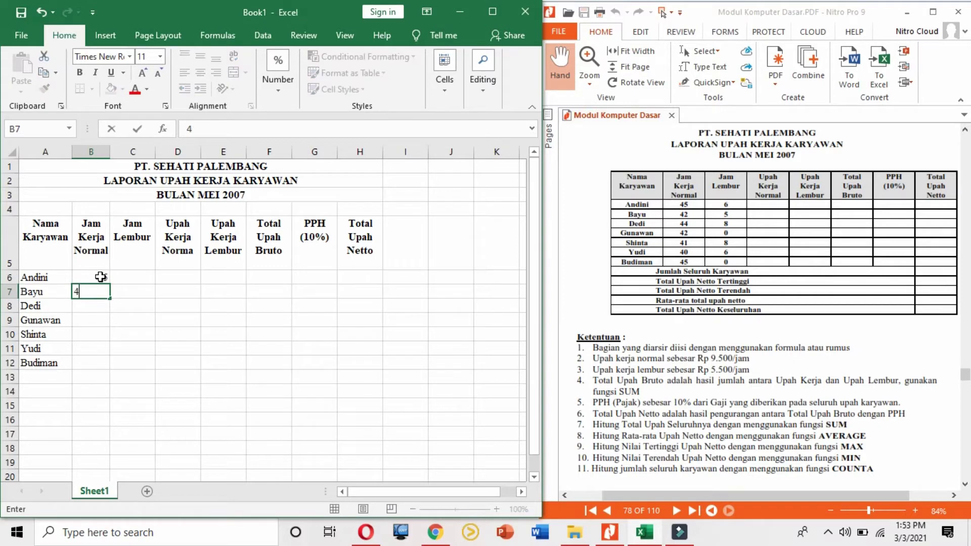
{"action": "type", "text": "2"}
{"action": "key", "text": "Return"}
{"action": "type", "text": "44"}
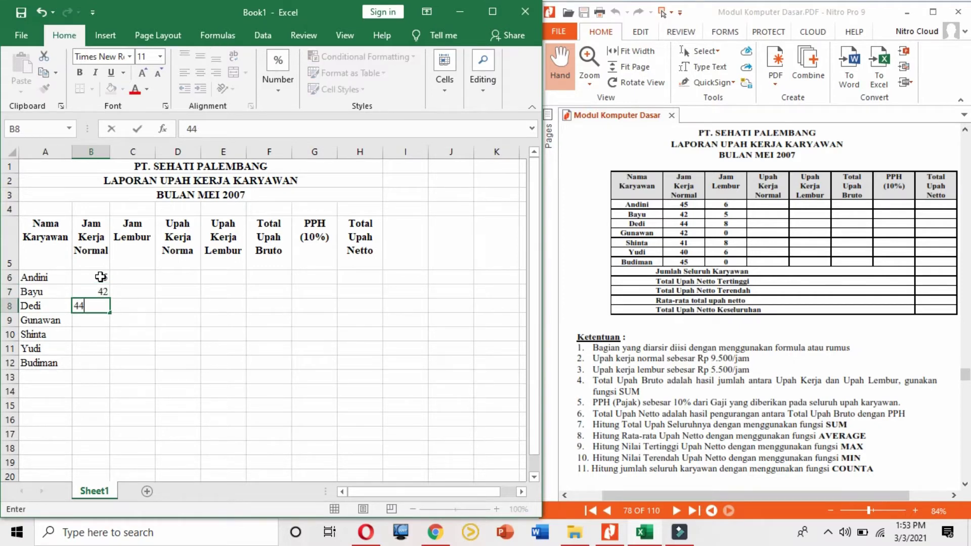
{"action": "key", "text": "Return"}
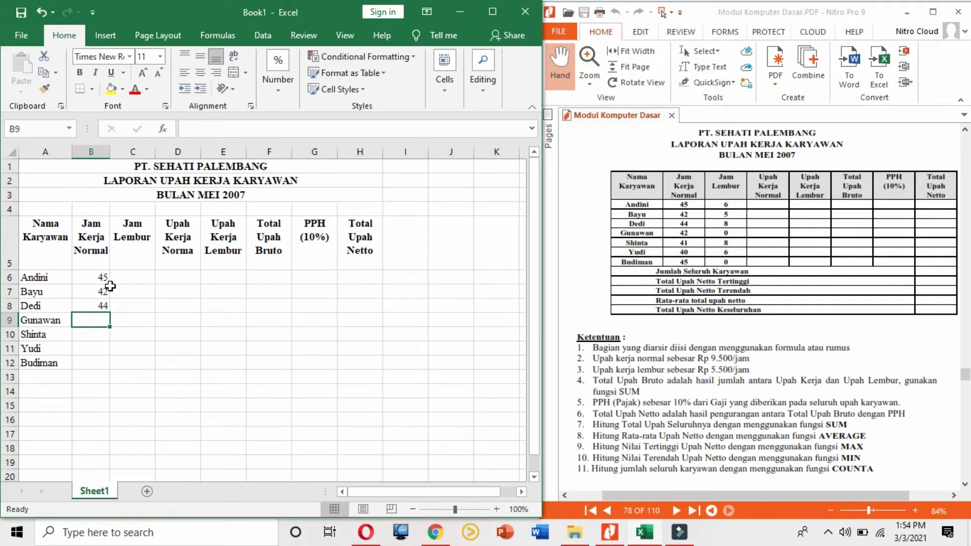
Enter the remaining Jam Kerja Normal hours 42, 41, 40 and 45 in B9:B12
{"action": "type", "text": "42"}
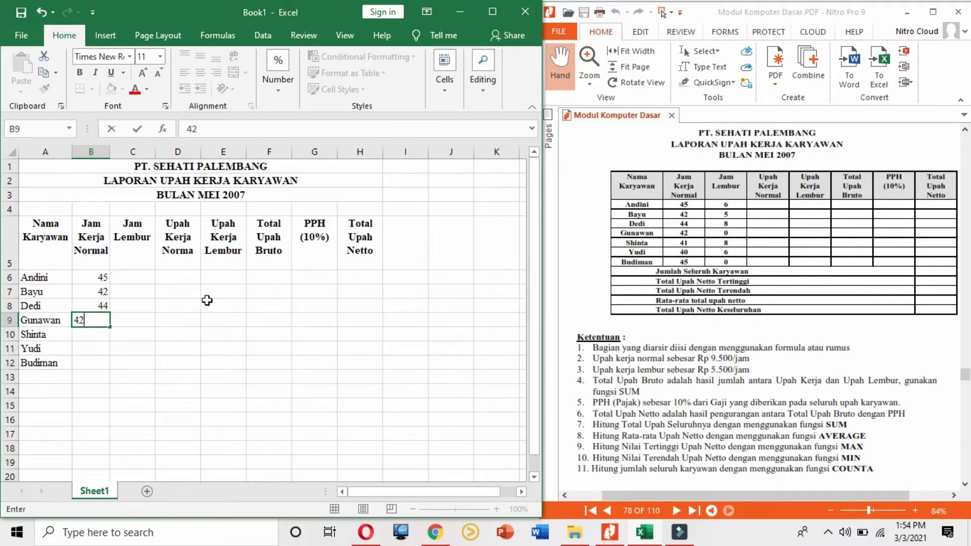
{"action": "key", "text": "Return"}
{"action": "type", "text": "41"}
{"action": "key", "text": "Return"}
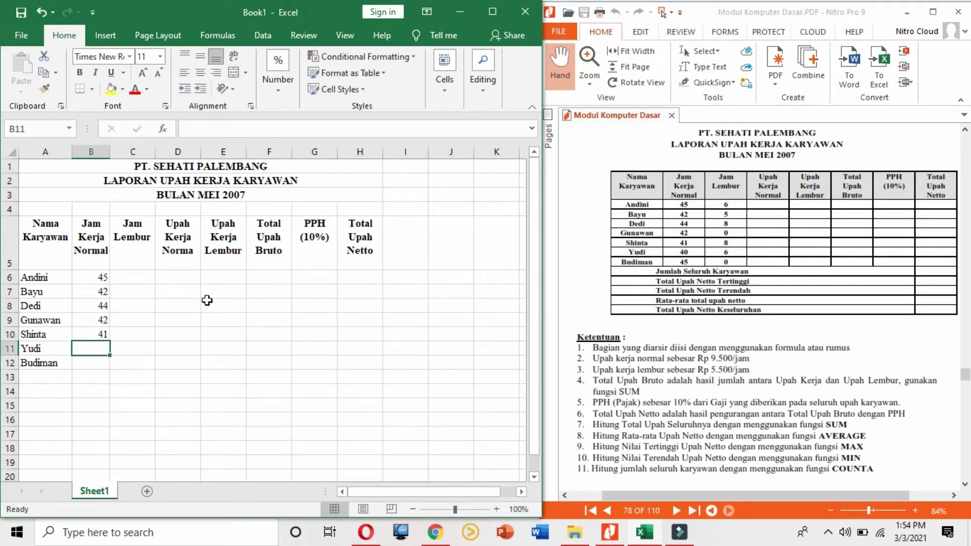
{"action": "type", "text": "40"}
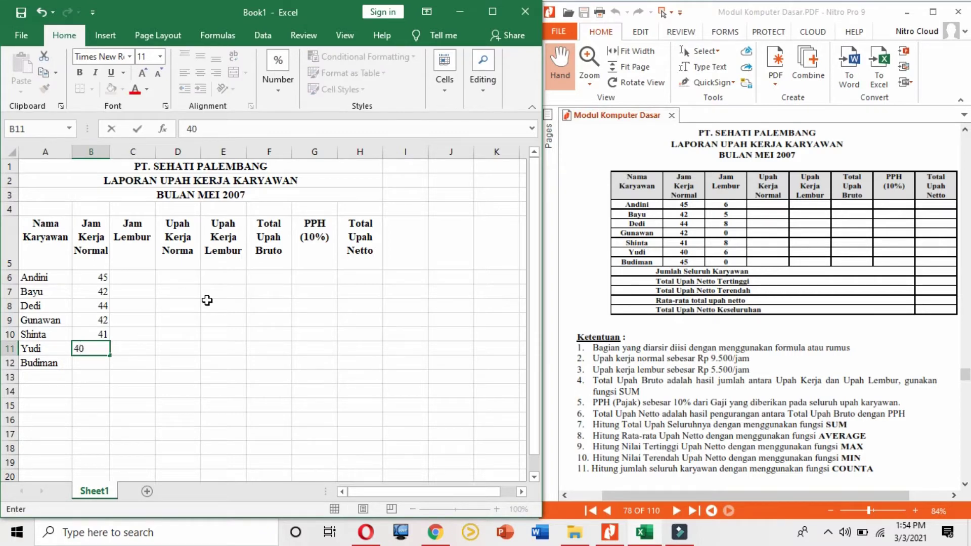
{"action": "key", "text": "Return"}
{"action": "type", "text": "45"}
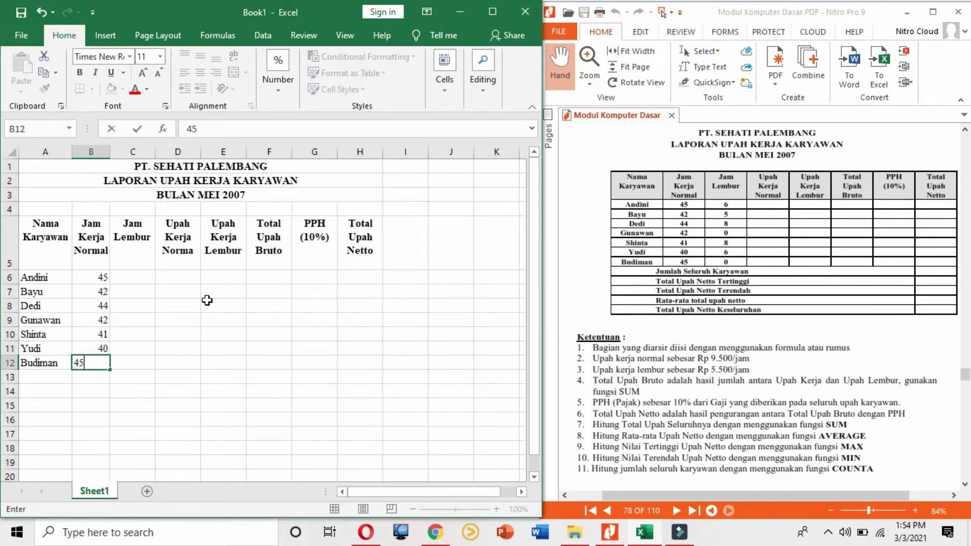
{"action": "left_click", "coordinate": [224, 342]}
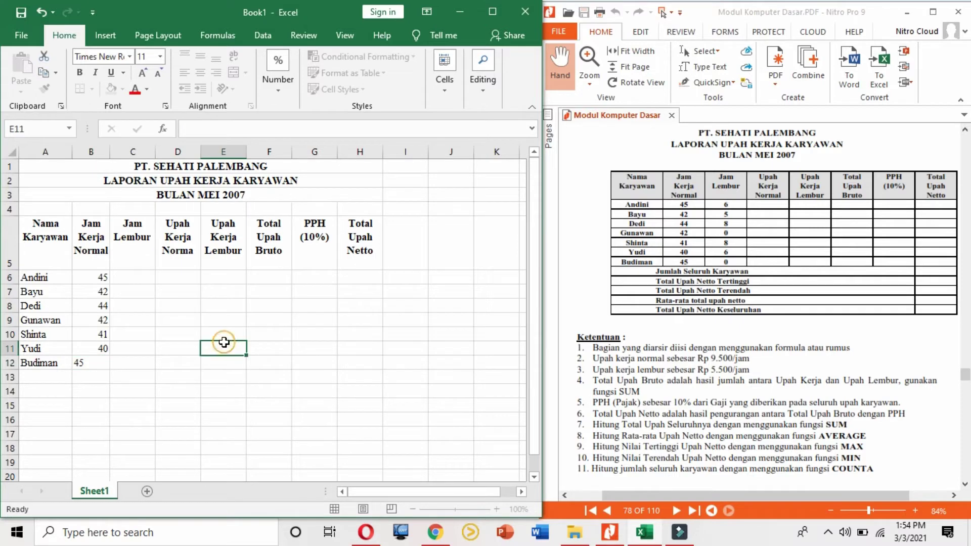
{"action": "left_click", "coordinate": [180, 361]}
{"action": "left_click_drag", "start_coordinate": [103, 277], "coordinate": [104, 362]}
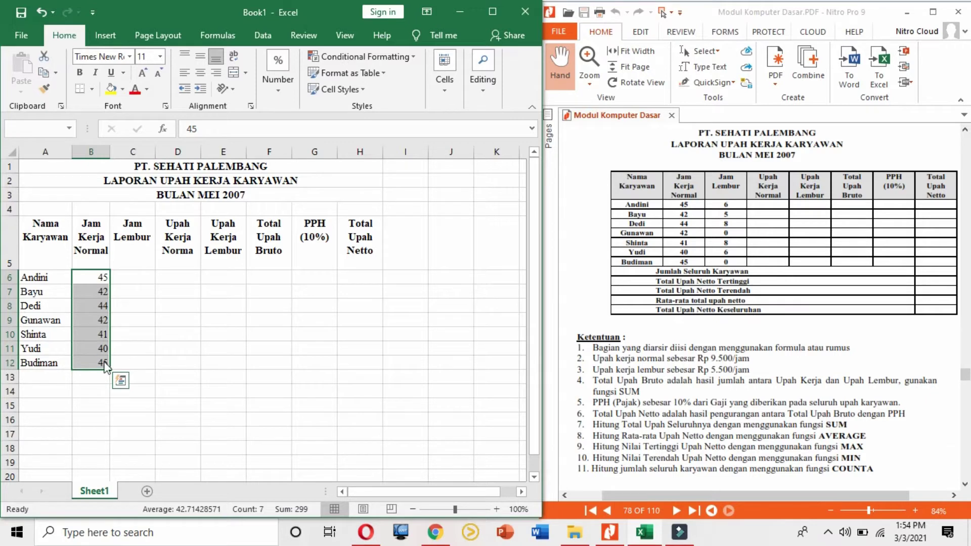
{"action": "key", "text": "ctrl+e"}
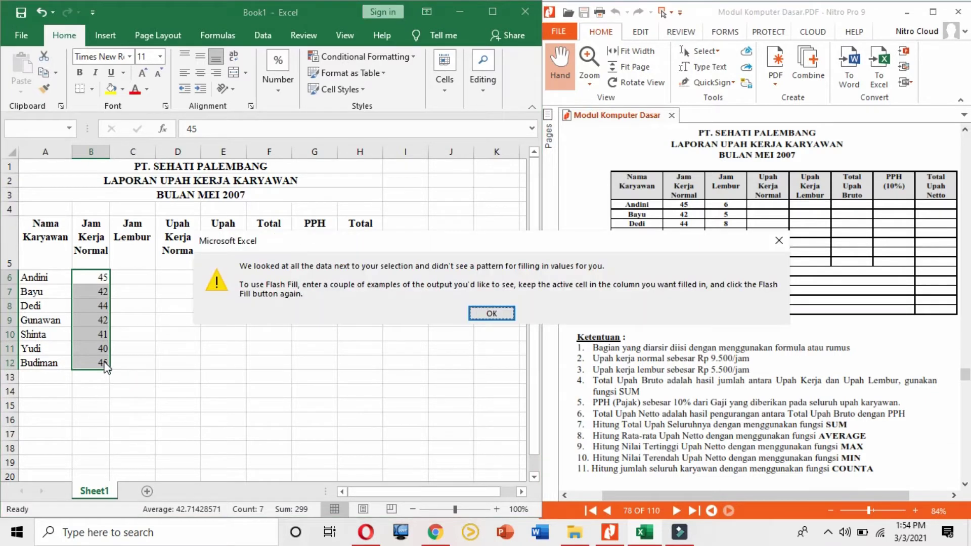
{"action": "left_click", "coordinate": [779, 241]}
{"action": "left_click", "coordinate": [205, 390]}
Enter the Jam Lembur hours 6, 5, 8 and 0 for the first four employees in C6:C9
{"action": "left_click", "coordinate": [118, 276]}
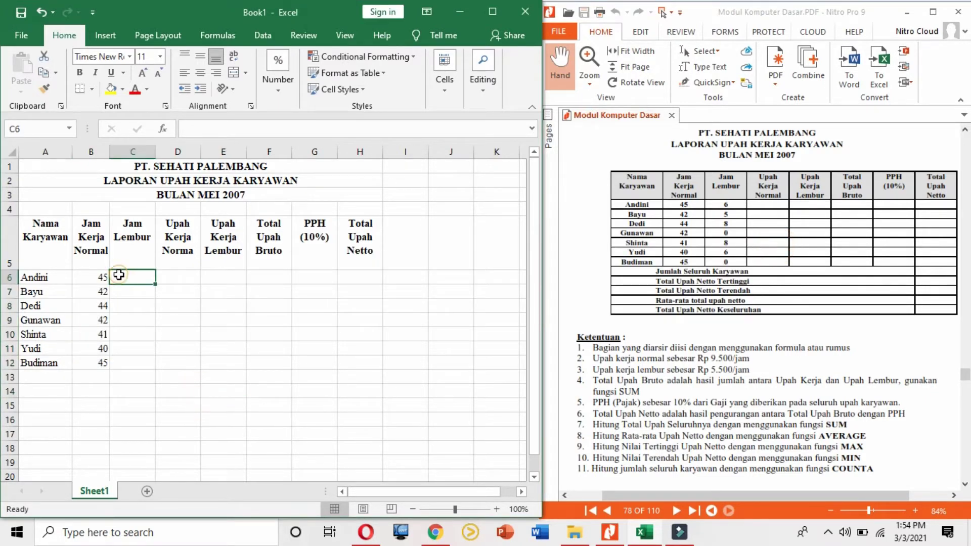
{"action": "type", "text": "6"}
{"action": "key", "text": "Return"}
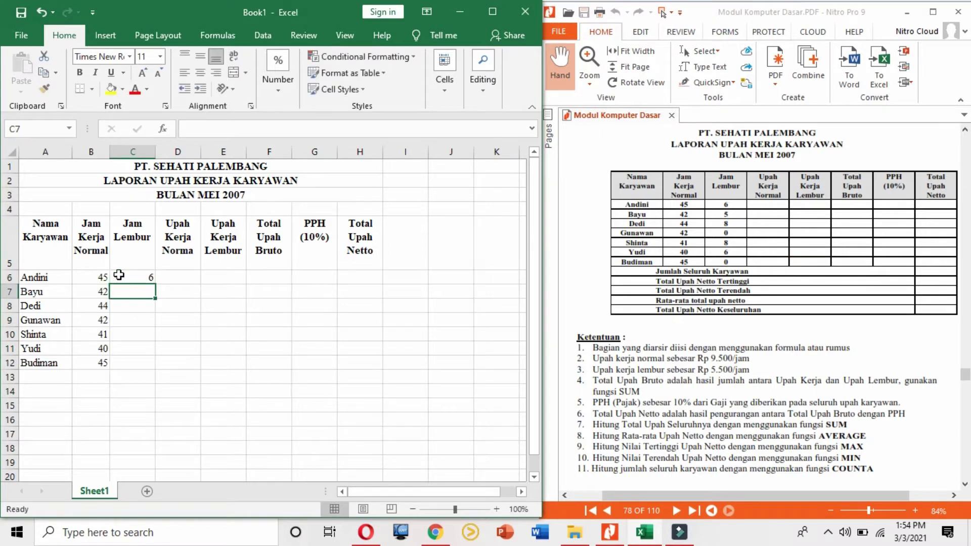
{"action": "type", "text": "5"}
{"action": "key", "text": "Return"}
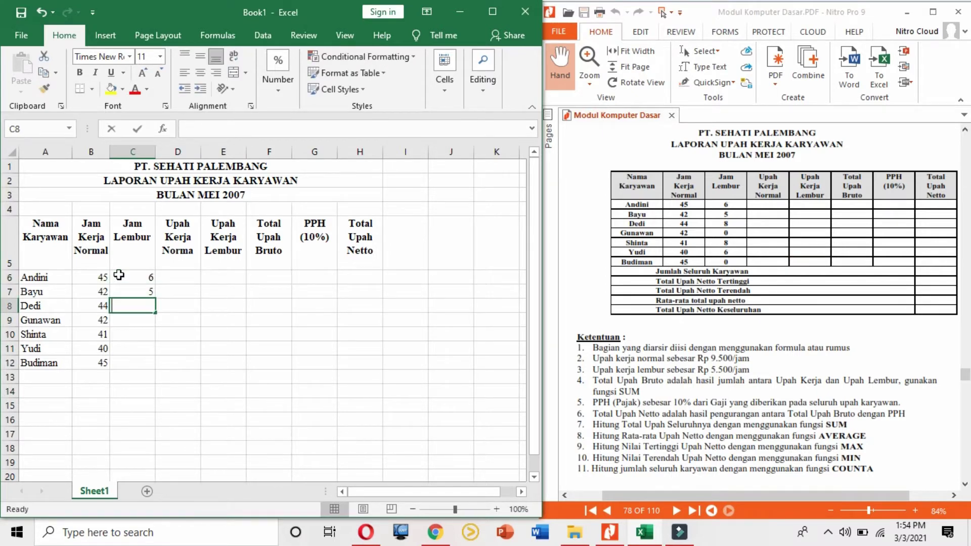
{"action": "type", "text": "8"}
{"action": "key", "text": "Return"}
{"action": "type", "text": "0"}
{"action": "key", "text": "Return"}
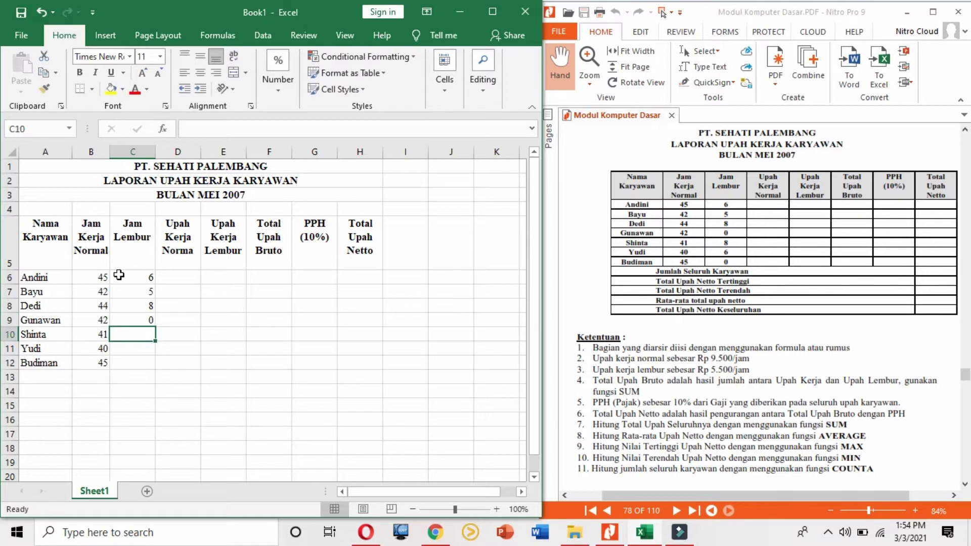
Enter the last three Jam Lembur hours 8, 6 and 0 in C10:C12
{"action": "type", "text": "8"}
{"action": "key", "text": "Return"}
{"action": "type", "text": "6"}
{"action": "key", "text": "Return"}
{"action": "type", "text": "0"}
{"action": "left_click", "coordinate": [273, 391]}
Apply all borders to the table range A5:H12 and center its contents horizontally
{"action": "left_click_drag", "start_coordinate": [45, 225], "coordinate": [358, 368]}
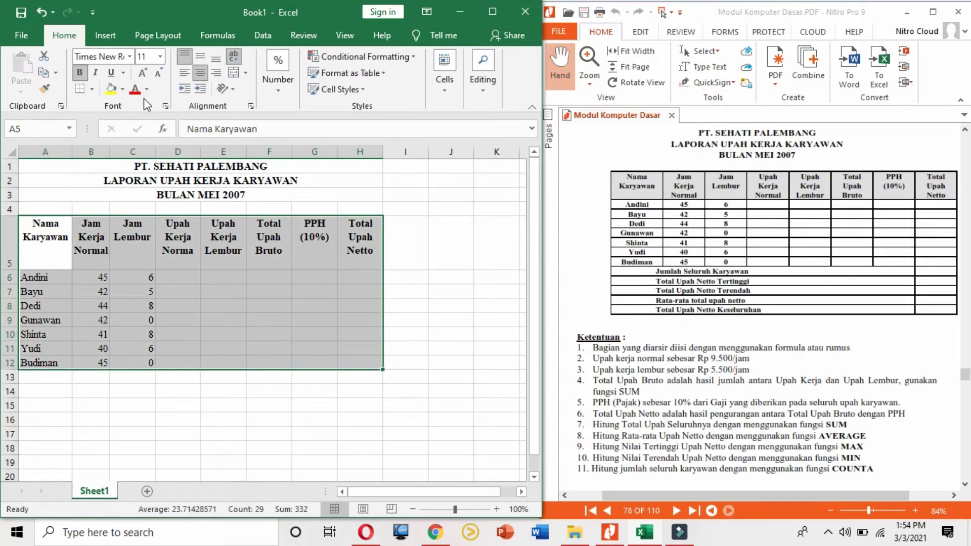
{"action": "left_click", "coordinate": [92, 95]}
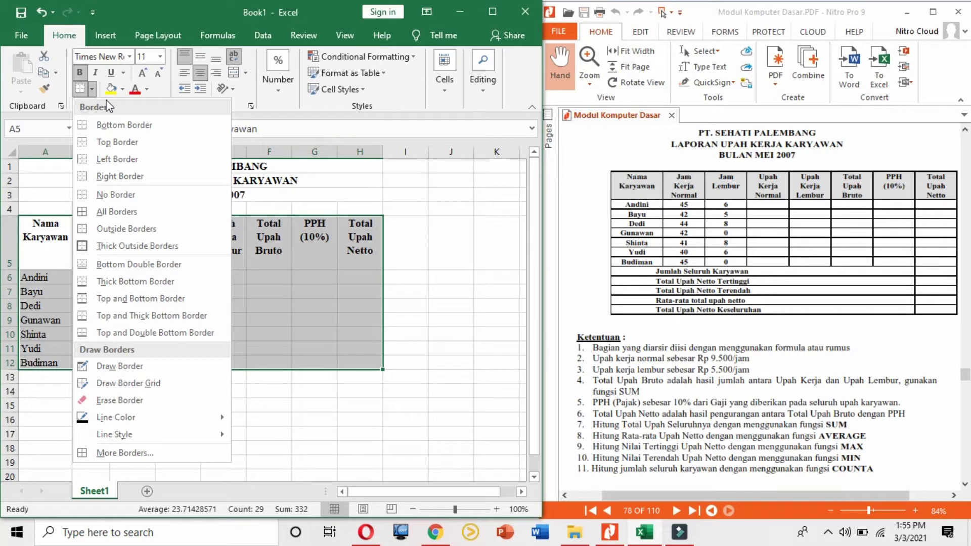
{"action": "left_click", "coordinate": [115, 211]}
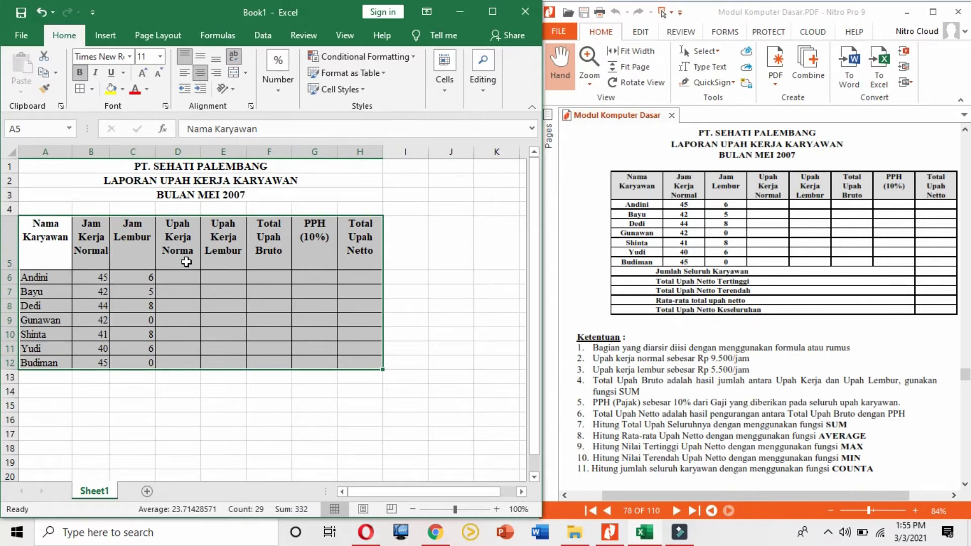
{"action": "left_click", "coordinate": [201, 77]}
{"action": "left_click", "coordinate": [200, 77]}
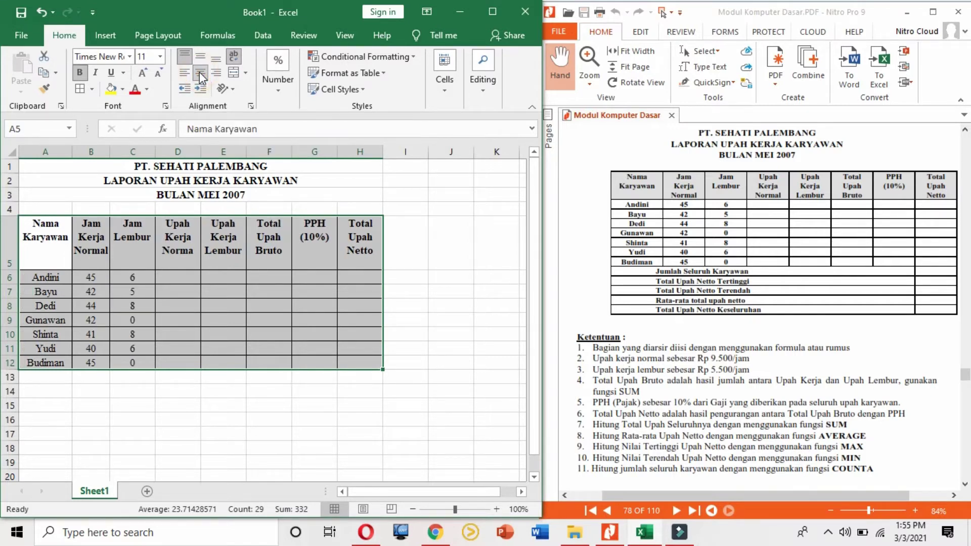
{"action": "left_click", "coordinate": [223, 348]}
Make the employee names and hours in A6:C12 bold
{"action": "left_click_drag", "start_coordinate": [50, 278], "coordinate": [127, 368]}
{"action": "key", "text": "ctrl+b"}
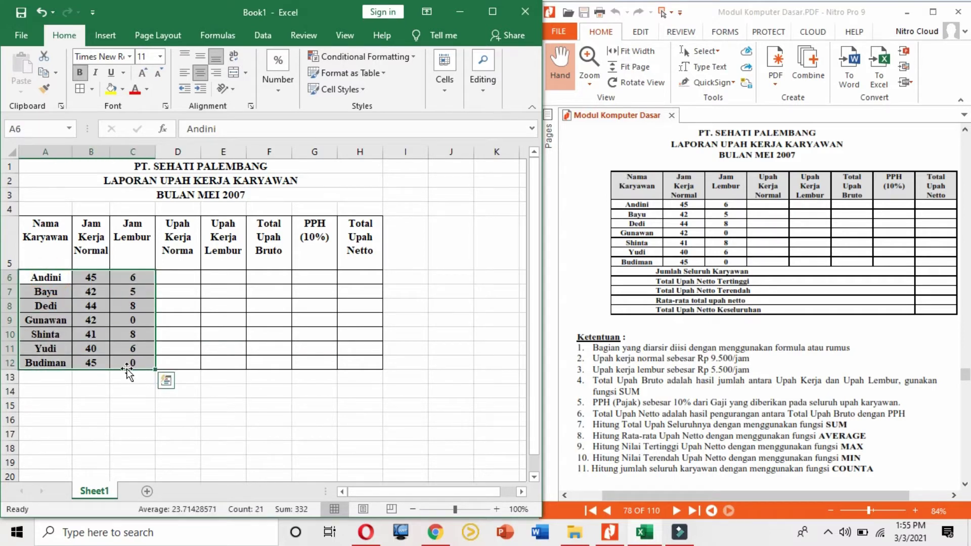
{"action": "left_click", "coordinate": [277, 448]}
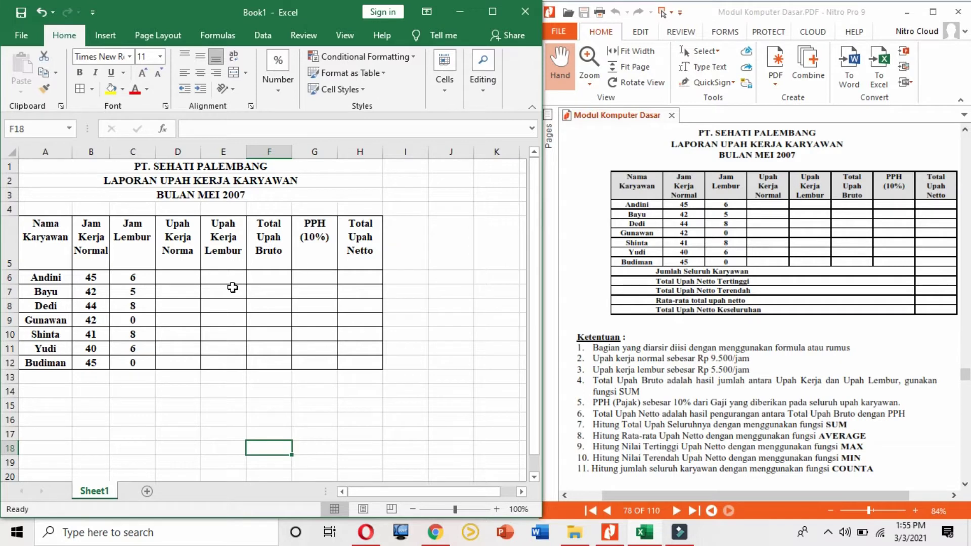
Enter the summary label "Jumlah seluruh Karyawan" in A13, directly below the last employee
{"action": "left_click", "coordinate": [53, 376]}
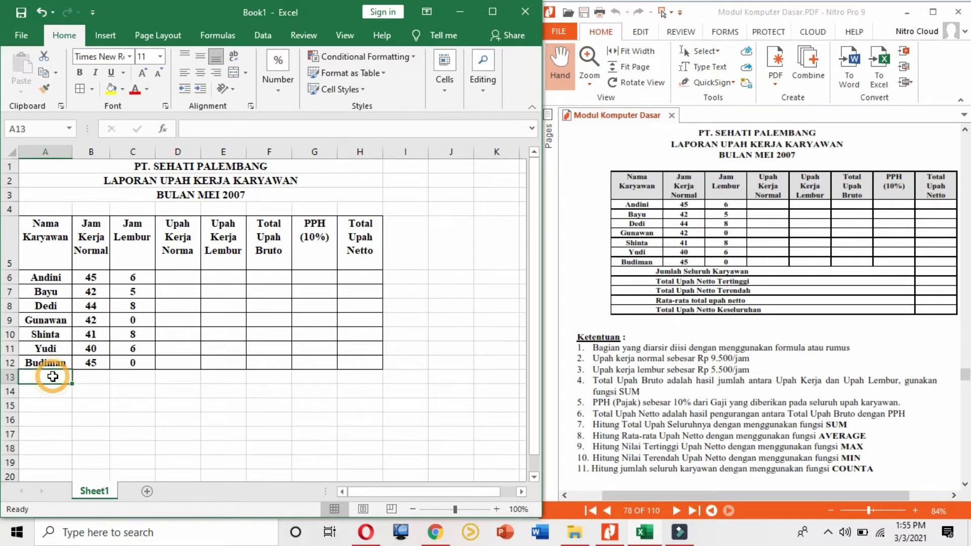
{"action": "type", "text": "Jumlah"}
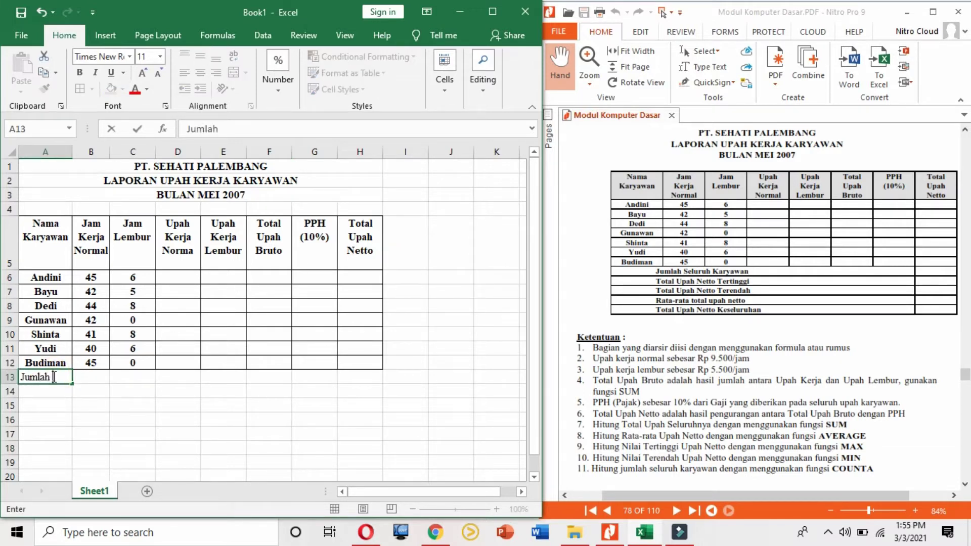
{"action": "type", "text": " seluruh Karyawan"}
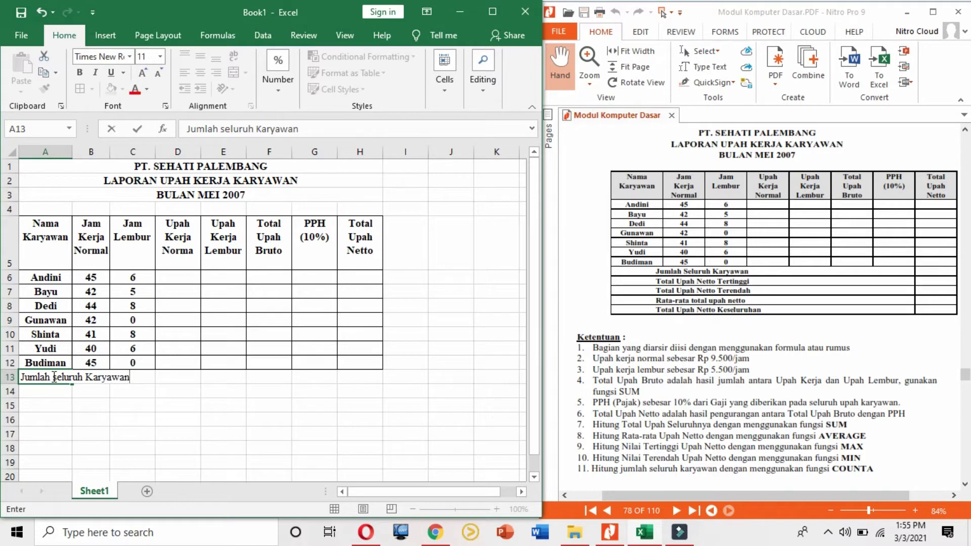
{"action": "left_click", "coordinate": [137, 447]}
{"action": "left_click_drag", "start_coordinate": [38, 238], "coordinate": [349, 263]}
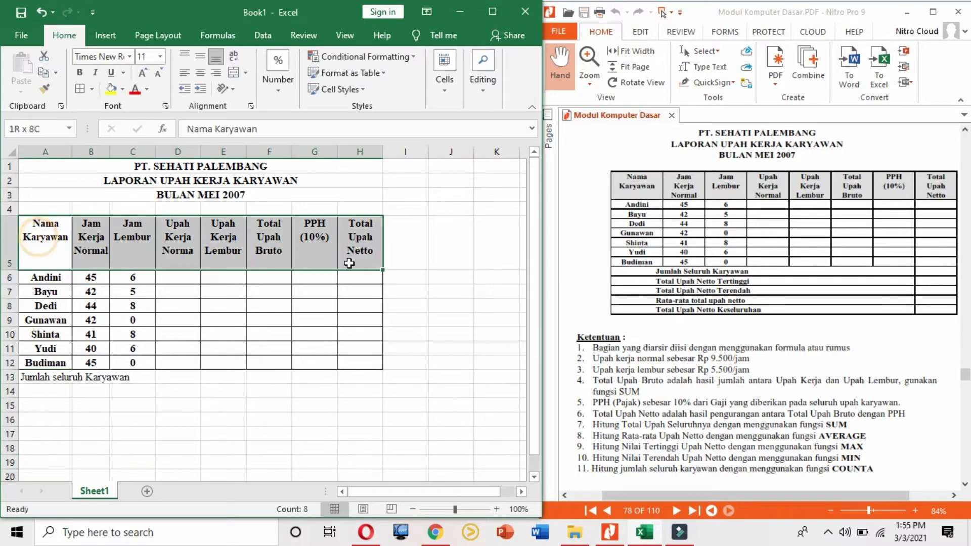
{"action": "left_click", "coordinate": [306, 336]}
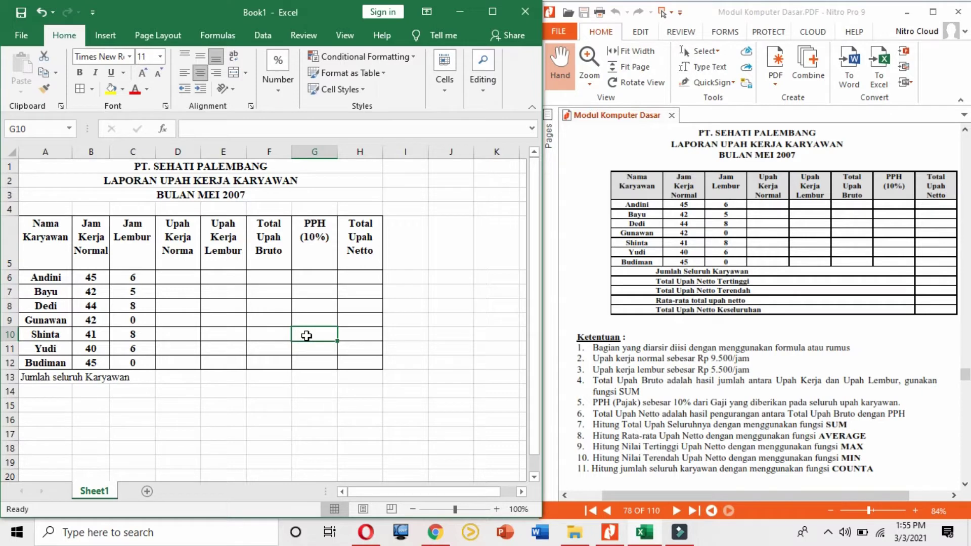
{"action": "left_click", "coordinate": [46, 391]}
{"action": "type", "text": "Upah Kerja"}
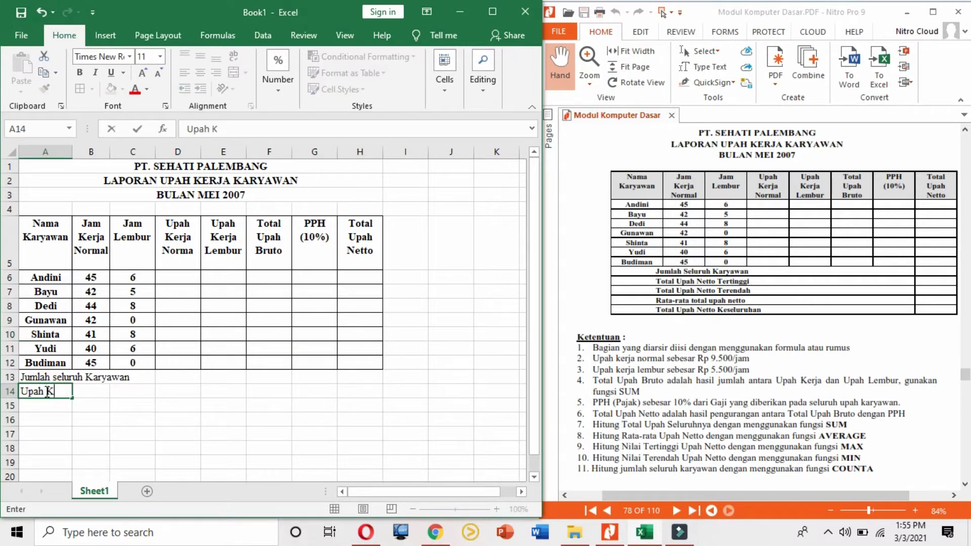
{"action": "key", "text": "BackSpace"}
{"action": "key", "text": "BackSpace"}
{"action": "key", "text": "BackSpace"}
{"action": "key", "text": "BackSpace"}
{"action": "key", "text": "BackSpace"}
{"action": "key", "text": "BackSpace"}
{"action": "key", "text": "BackSpace"}
{"action": "key", "text": "BackSpace"}
{"action": "key", "text": "BackSpace"}
{"action": "key", "text": "BackSpace"}
Enter the label "Total Upah Tertinggi" in both A14 and A15
{"action": "type", "text": "Total Upa"}
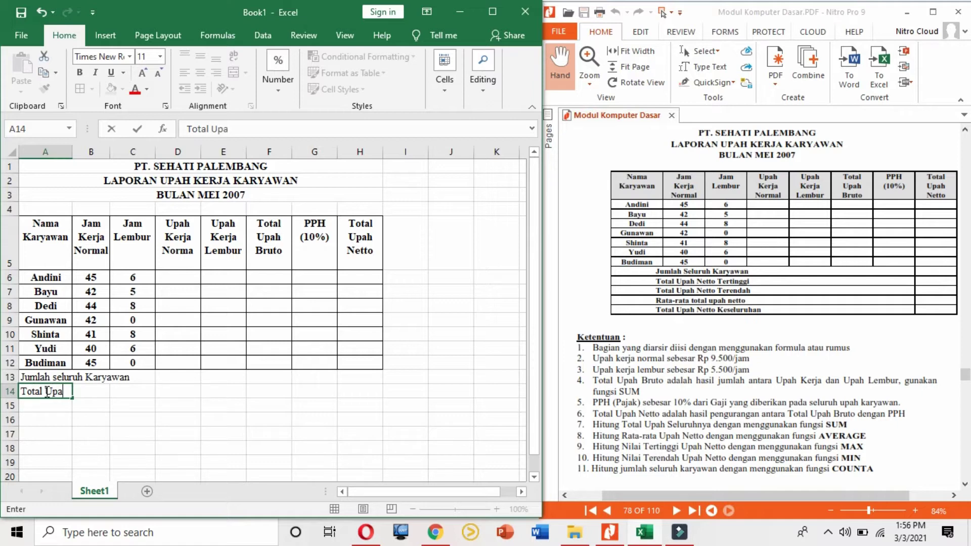
{"action": "type", "text": "h Tertinggi"}
{"action": "key", "text": "Return"}
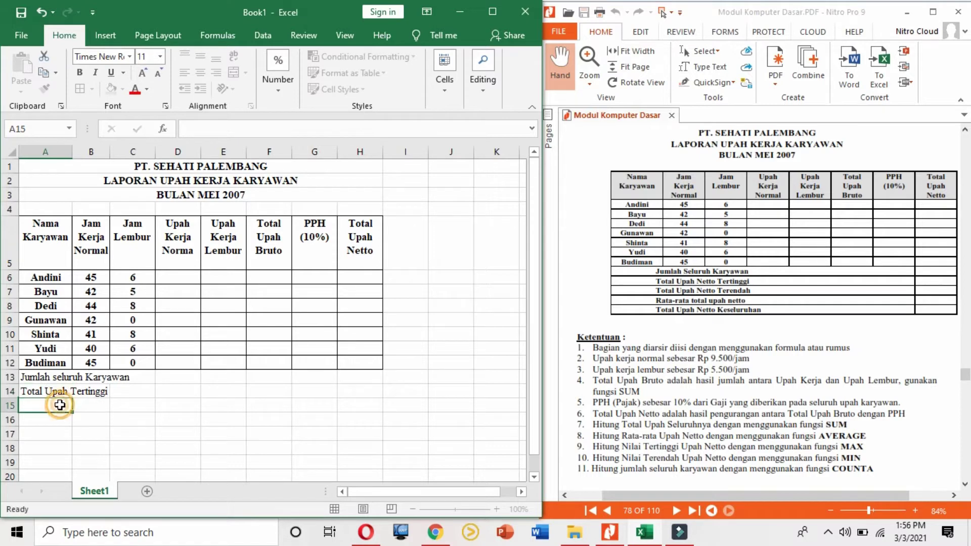
{"action": "type", "text": "Total Upah Tertinggi"}
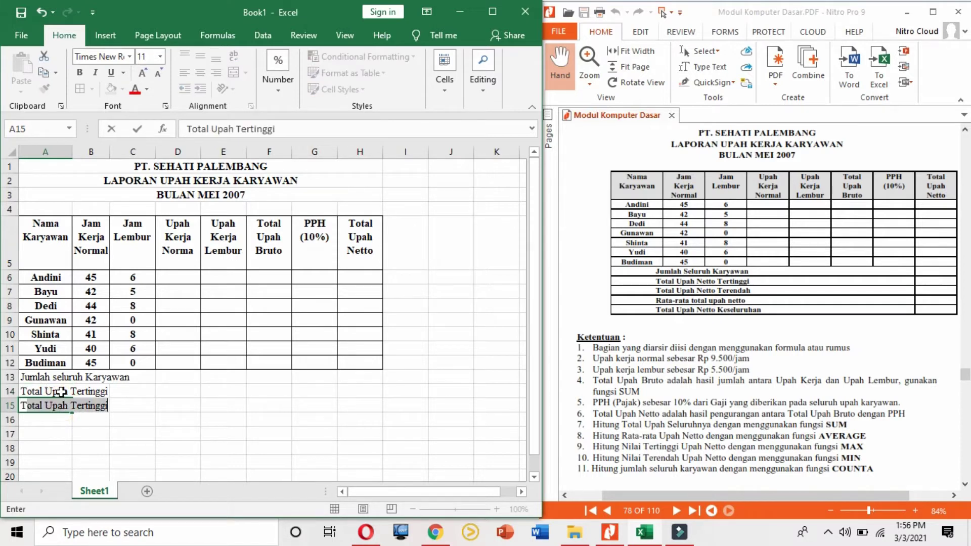
Insert "Netto" into the label in A14 so it reads "Total Upah Netto Tertinggi"
{"action": "left_click", "coordinate": [61, 391]}
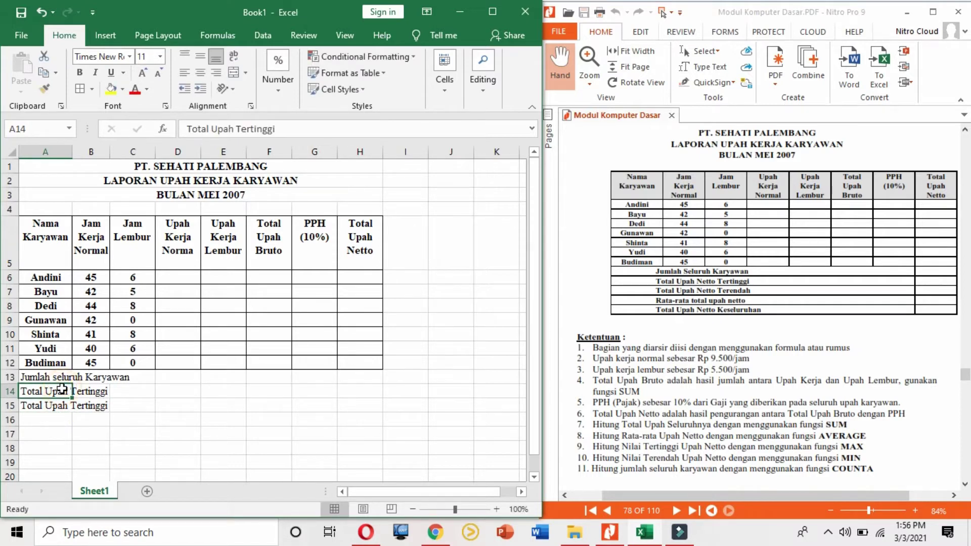
{"action": "left_click", "coordinate": [239, 128]}
{"action": "type", "text": "Netto"}
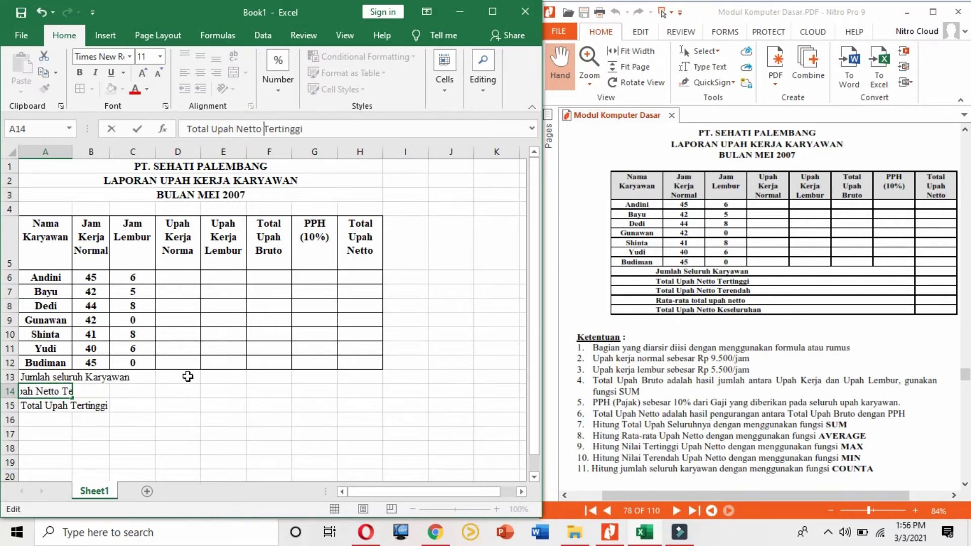
{"action": "left_click", "coordinate": [188, 376]}
Edit the label in A15 to read "Total Upah Netto Terendah"
{"action": "left_click", "coordinate": [40, 407]}
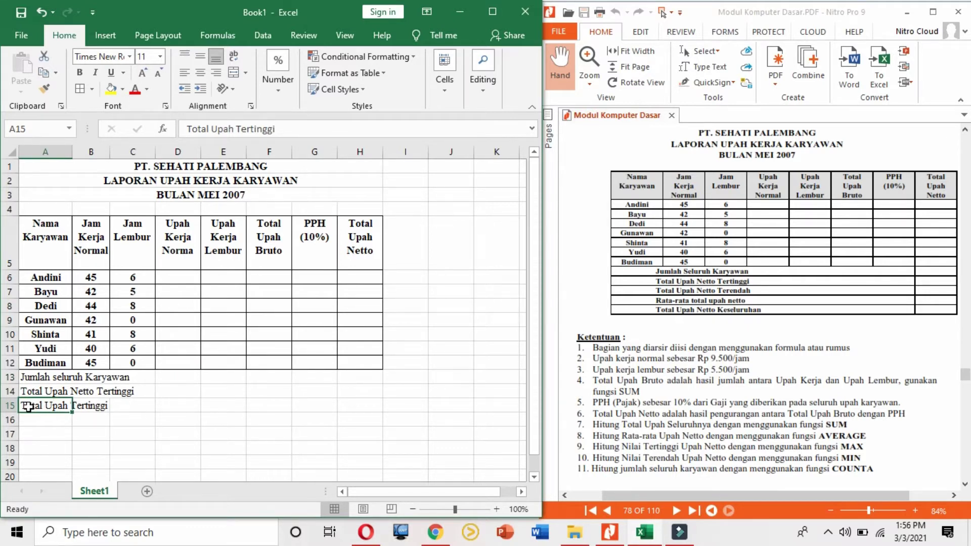
{"action": "left_click", "coordinate": [240, 130]}
{"action": "type", "text": "Netto"}
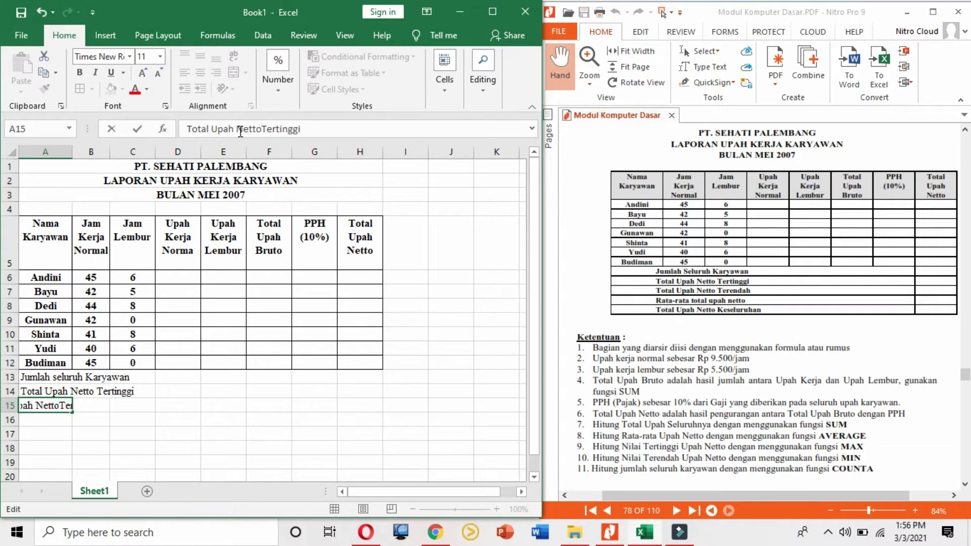
{"action": "left_click", "coordinate": [327, 129]}
{"action": "key", "text": "BackSpace"}
{"action": "key", "text": "BackSpace"}
{"action": "key", "text": "BackSpace"}
{"action": "key", "text": "BackSpace"}
{"action": "type", "text": "endah"}
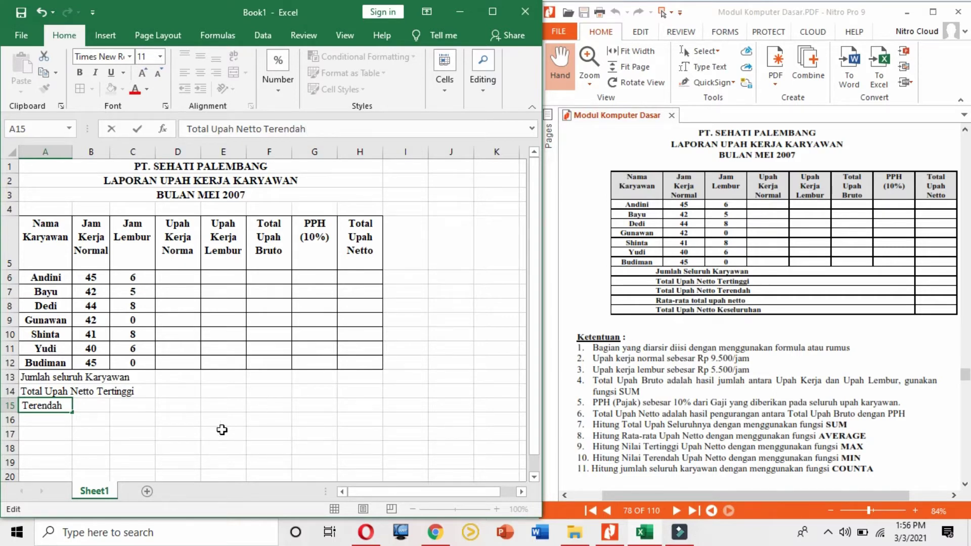
Enter the summary labels "Rata-rata total upah netto" in A16 and "Total Upah Netto Keseluruhan" in A17
{"action": "left_click", "coordinate": [195, 444]}
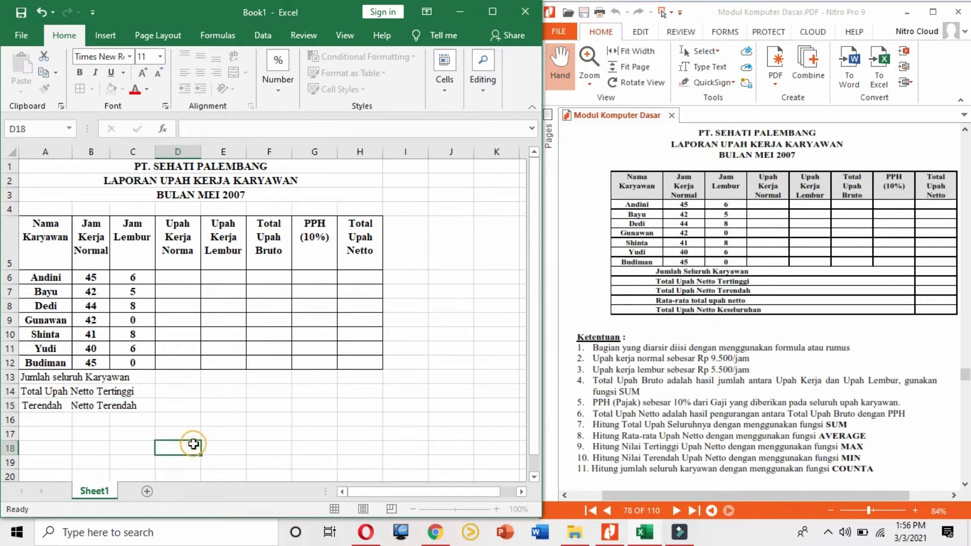
{"action": "left_click", "coordinate": [49, 419]}
{"action": "type", "text": "Rata-r"}
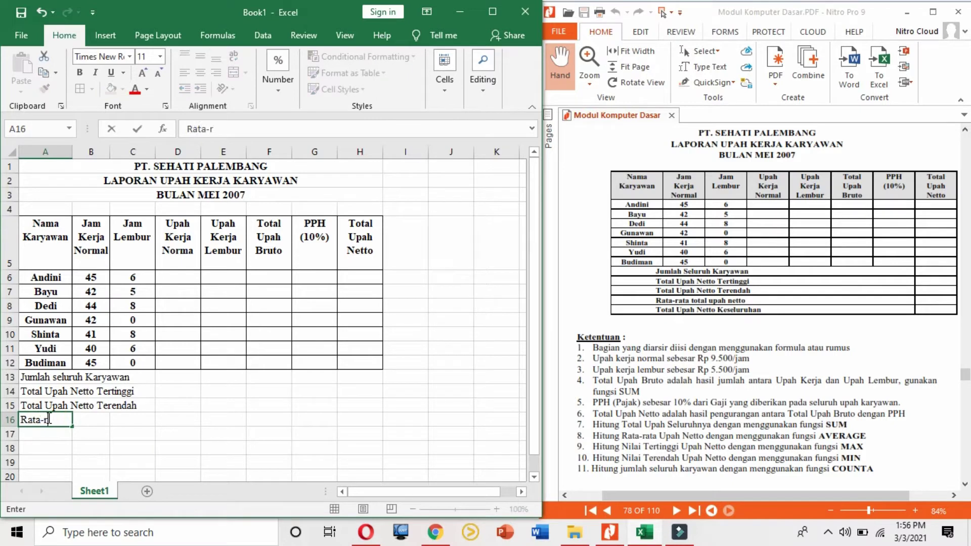
{"action": "type", "text": "ata total upah"}
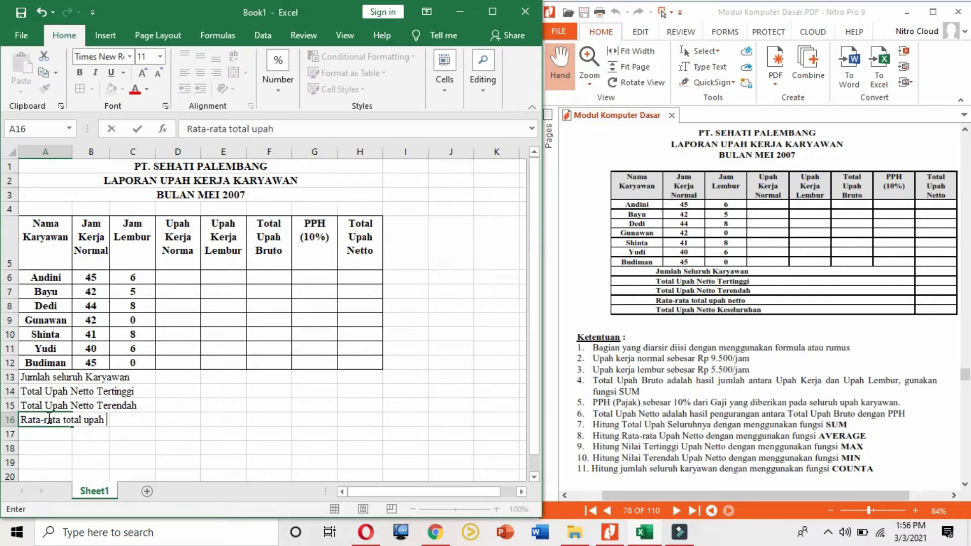
{"action": "type", "text": " netto"}
{"action": "key", "text": "Return"}
{"action": "type", "text": "Total"}
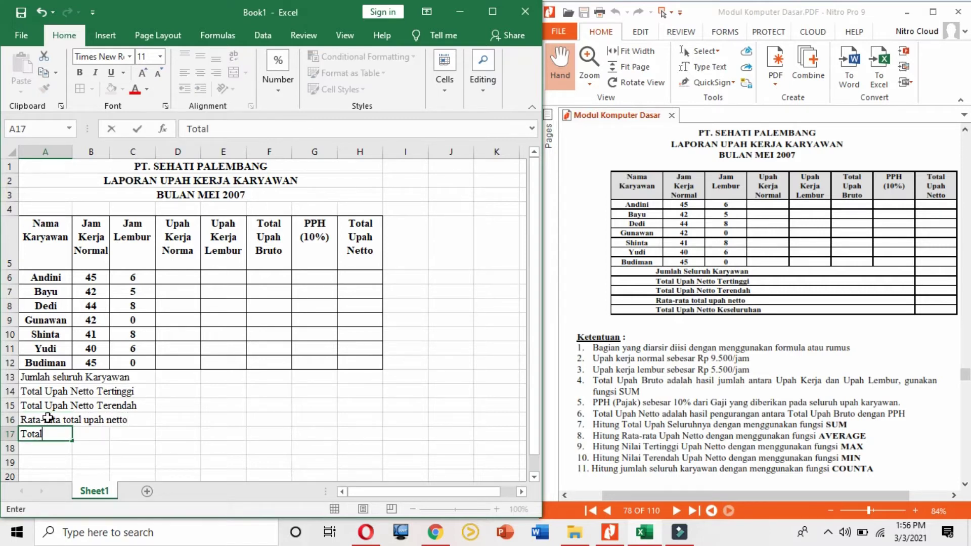
{"action": "type", "text": " Upah Netto Keseluruhan"}
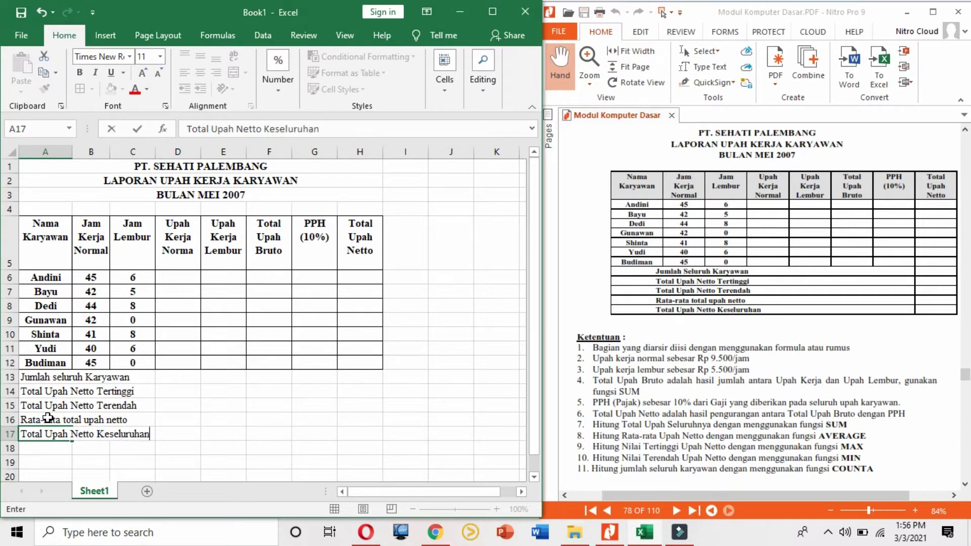
{"action": "left_click", "coordinate": [234, 469]}
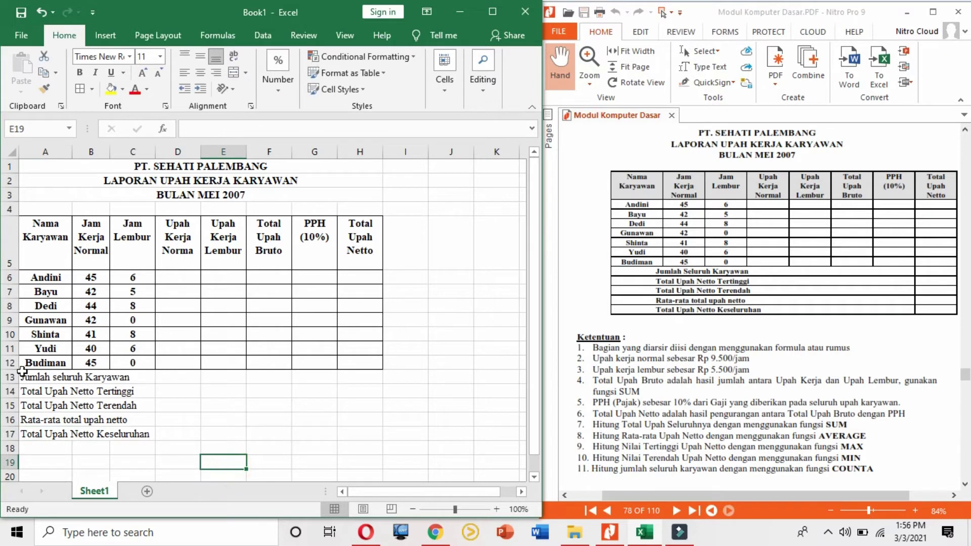
Apply all borders to the summary rows A13:H17
{"action": "left_click_drag", "start_coordinate": [38, 378], "coordinate": [359, 431]}
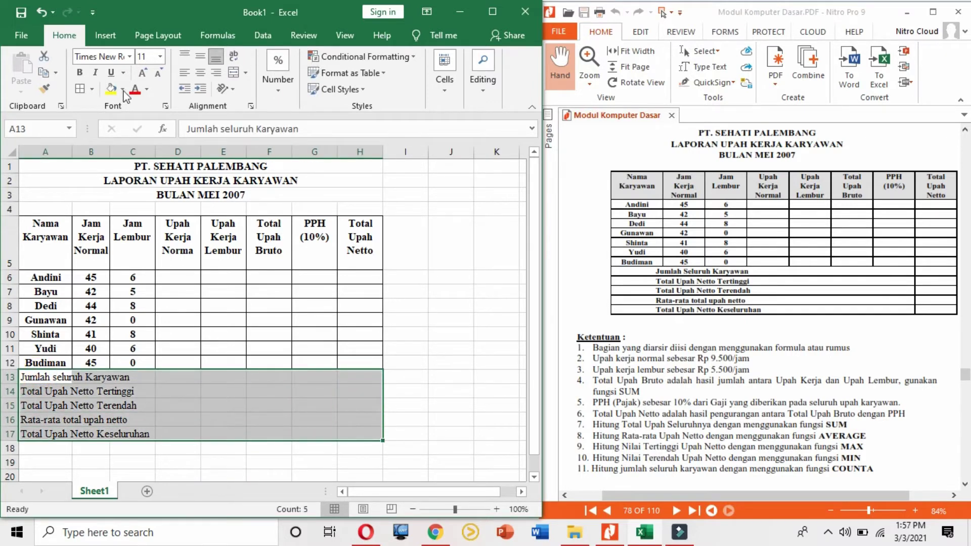
{"action": "left_click", "coordinate": [79, 89]}
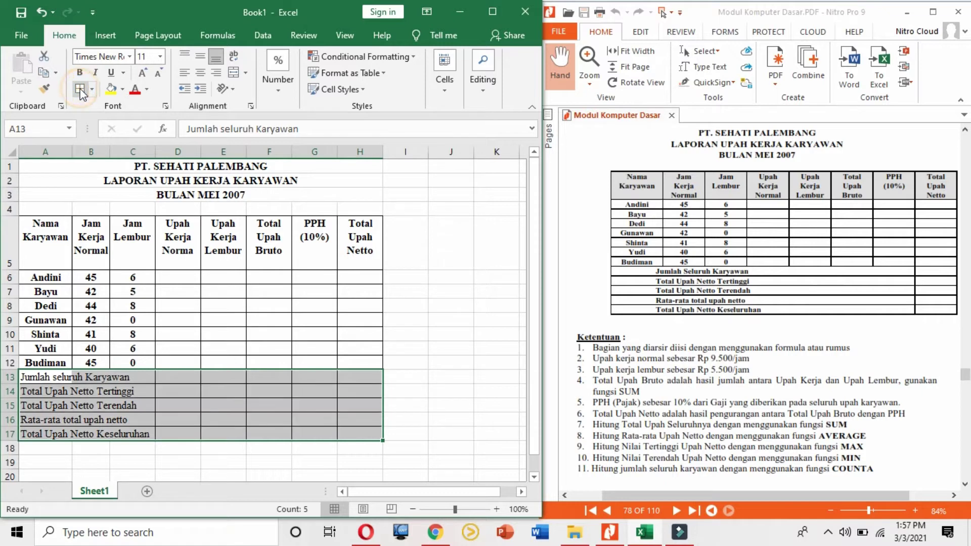
{"action": "left_click", "coordinate": [283, 396]}
{"action": "left_click_drag", "start_coordinate": [95, 377], "coordinate": [313, 377]}
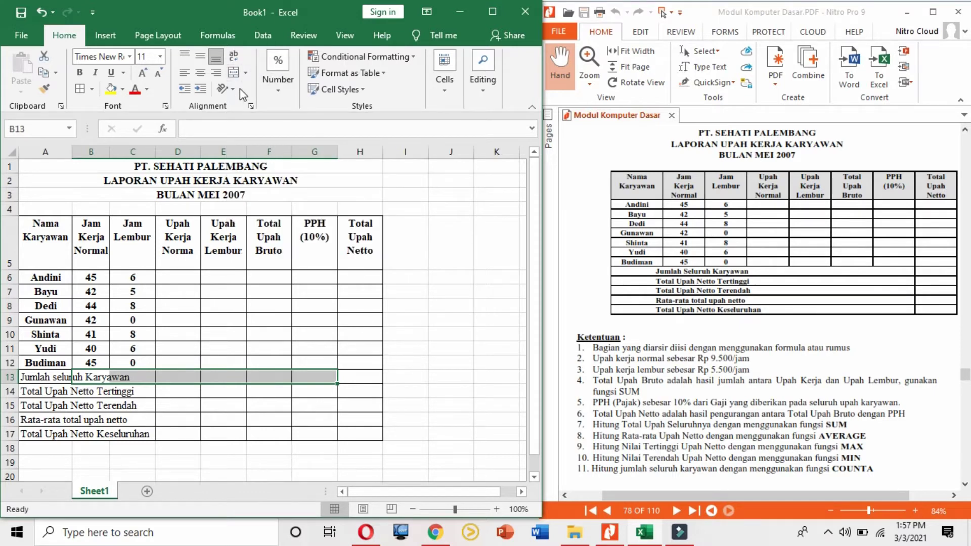
{"action": "left_click", "coordinate": [233, 73]}
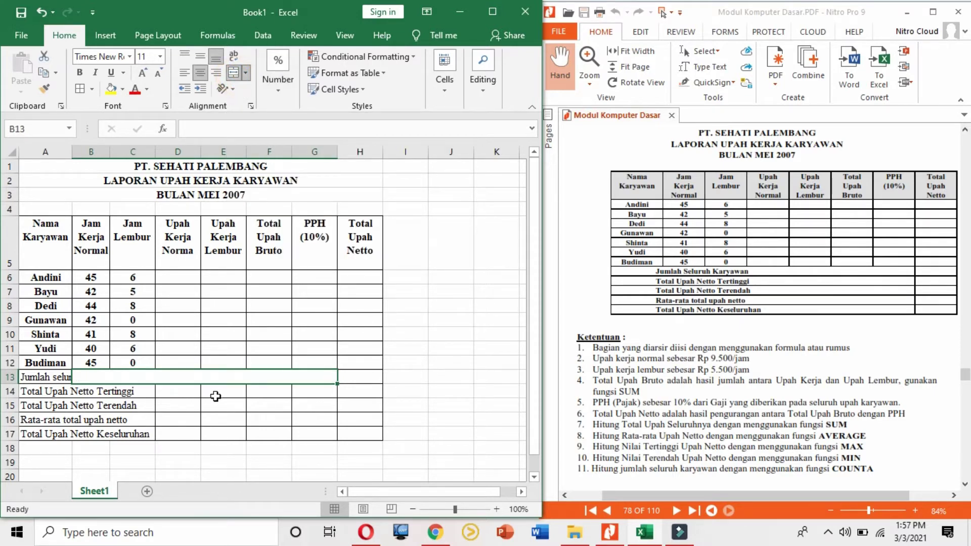
{"action": "key", "text": "ctrl+z"}
Merge and center the summary label cells A13:G13 and A14:G14, each row separately
{"action": "left_click_drag", "start_coordinate": [65, 374], "coordinate": [309, 377]}
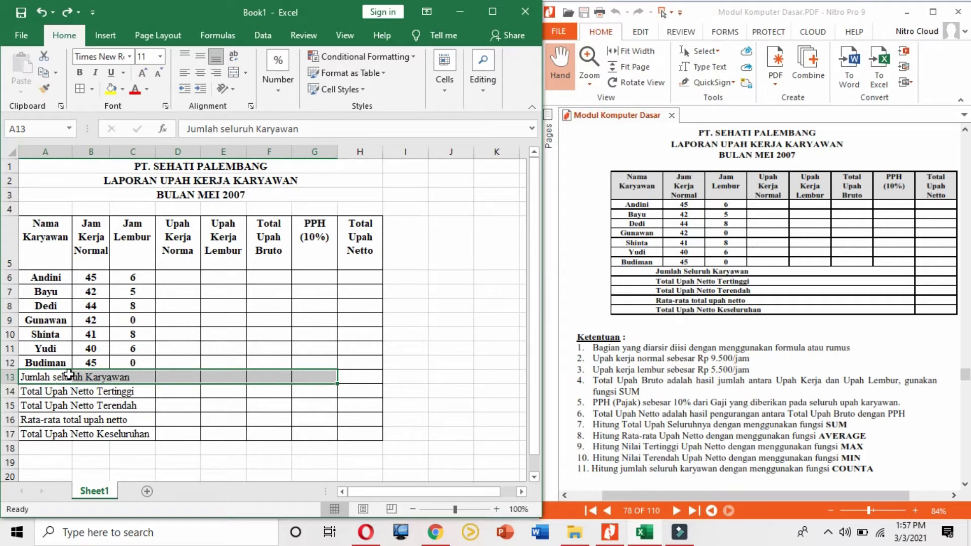
{"action": "left_click", "coordinate": [234, 76]}
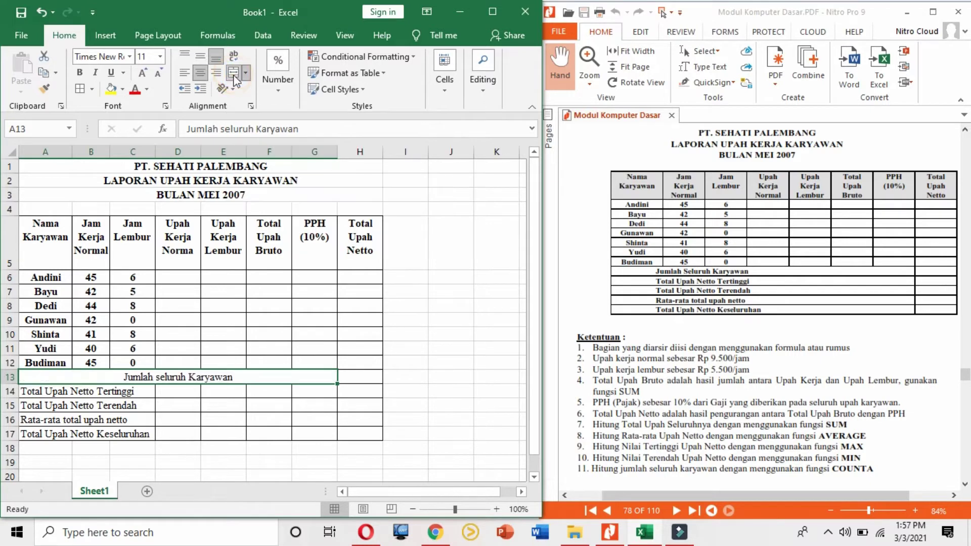
{"action": "left_click_drag", "start_coordinate": [30, 395], "coordinate": [305, 391]}
{"action": "left_click", "coordinate": [233, 73]}
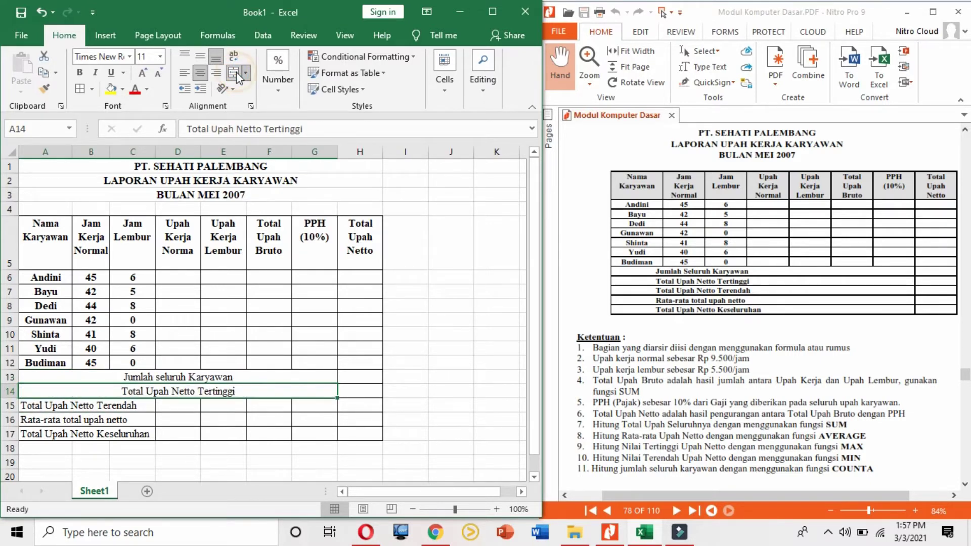
Copy the merged format of row 14 to the label cells A15:G17 with Format Painter
{"action": "left_click", "coordinate": [44, 89]}
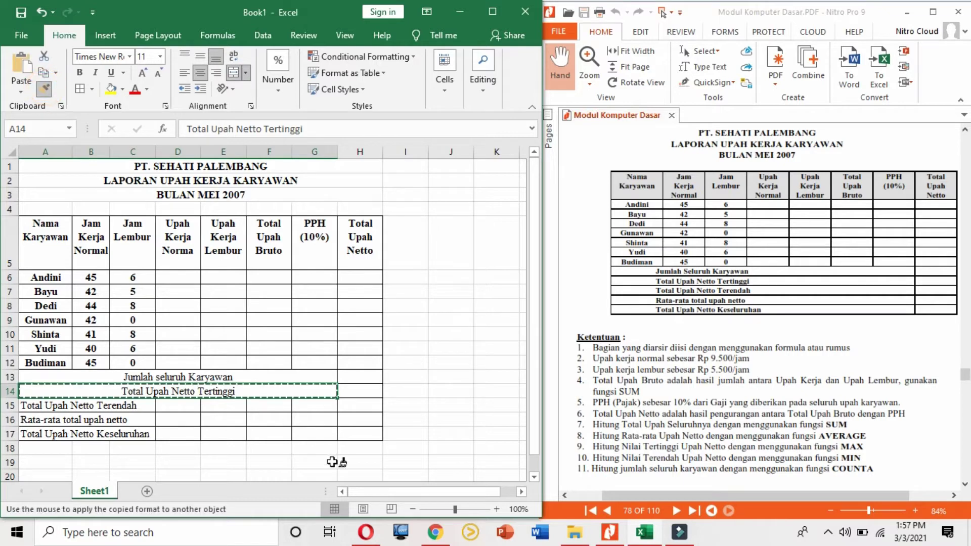
{"action": "left_click_drag", "start_coordinate": [303, 407], "coordinate": [37, 404]}
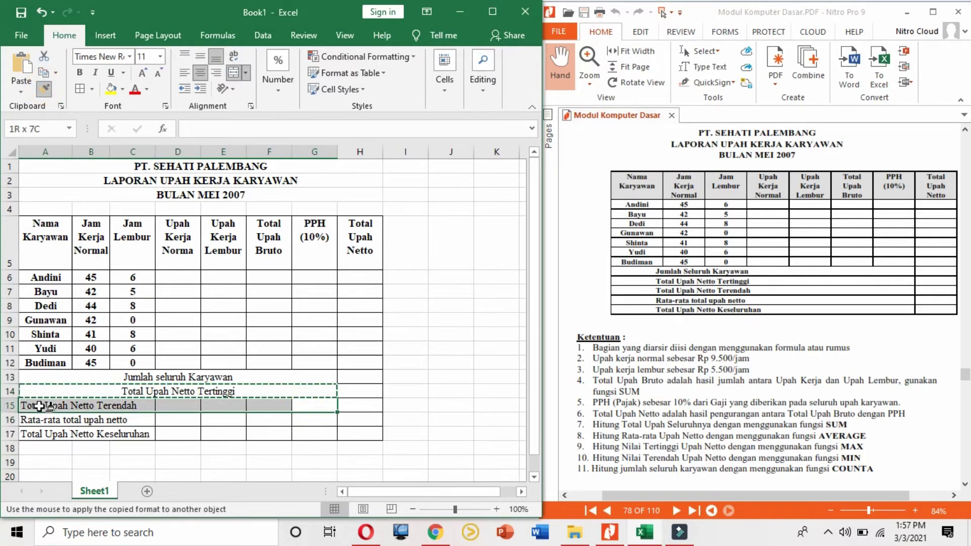
{"action": "left_click", "coordinate": [45, 89]}
{"action": "mouse_move", "coordinate": [306, 436]}
{"action": "left_mouse_down"}
{"action": "mouse_move", "coordinate": [66, 418]}
{"action": "mouse_move", "coordinate": [24, 437]}
{"action": "left_mouse_up"}
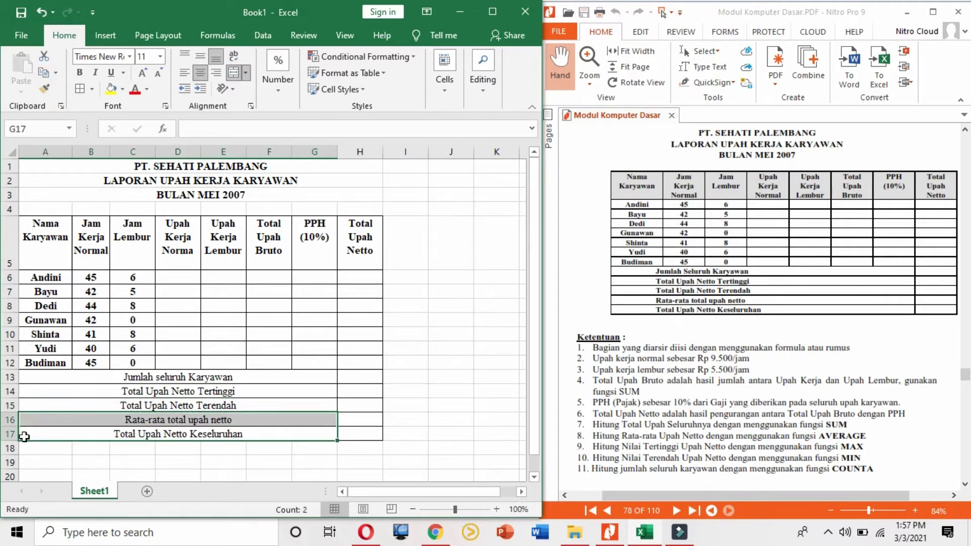
{"action": "left_click", "coordinate": [240, 428]}
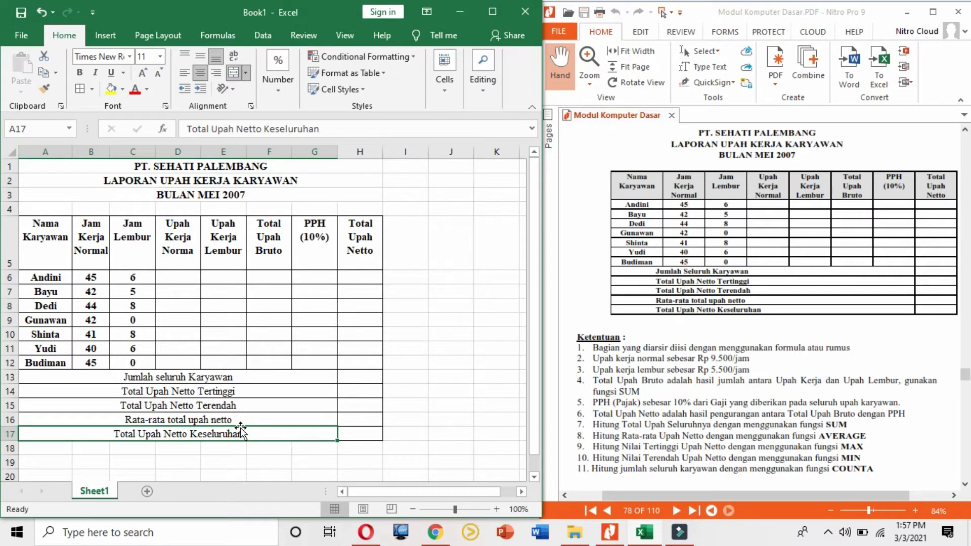
{"action": "left_click", "coordinate": [330, 420]}
Left-align the five merged summary labels in rows 13 to 17
{"action": "left_click", "coordinate": [150, 383]}
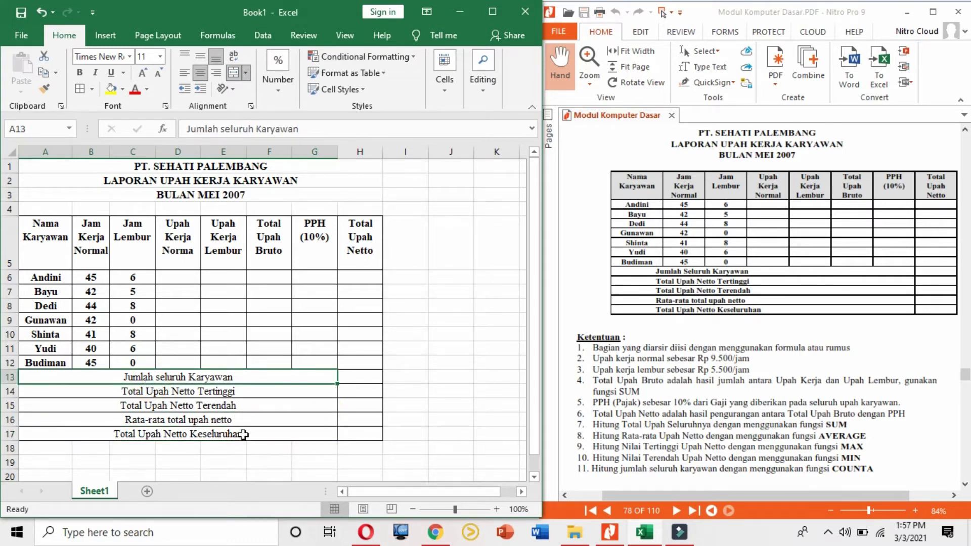
{"action": "left_click_drag", "start_coordinate": [247, 433], "coordinate": [99, 377]}
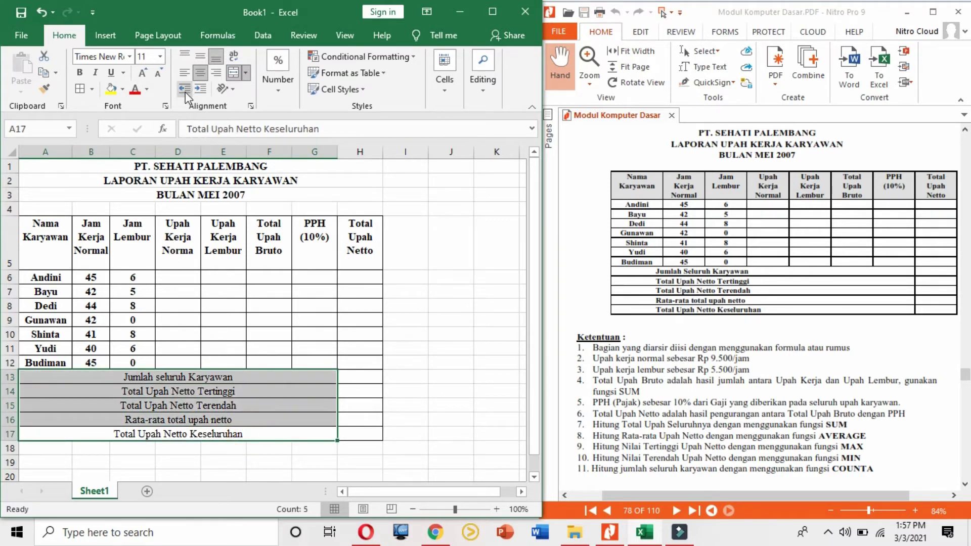
{"action": "left_click", "coordinate": [186, 74]}
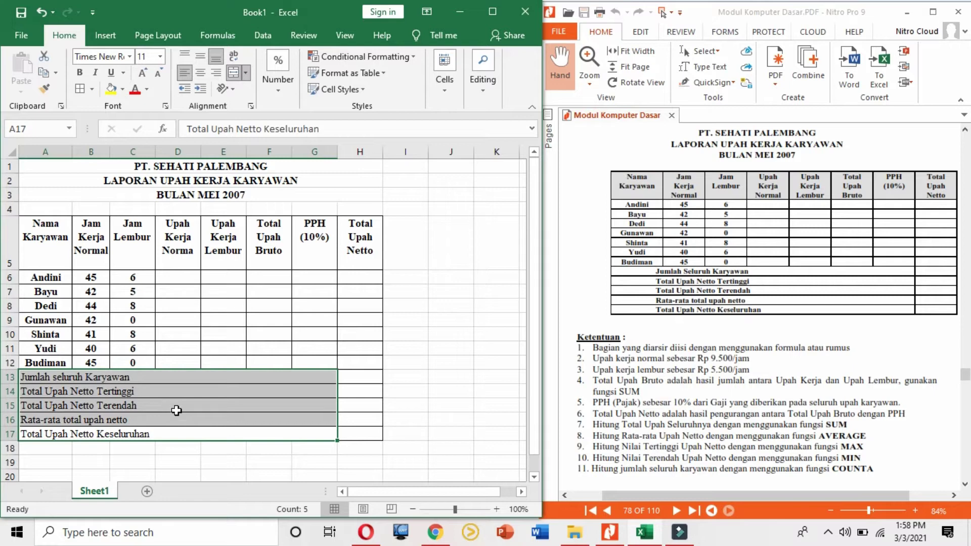
{"action": "left_click", "coordinate": [202, 425]}
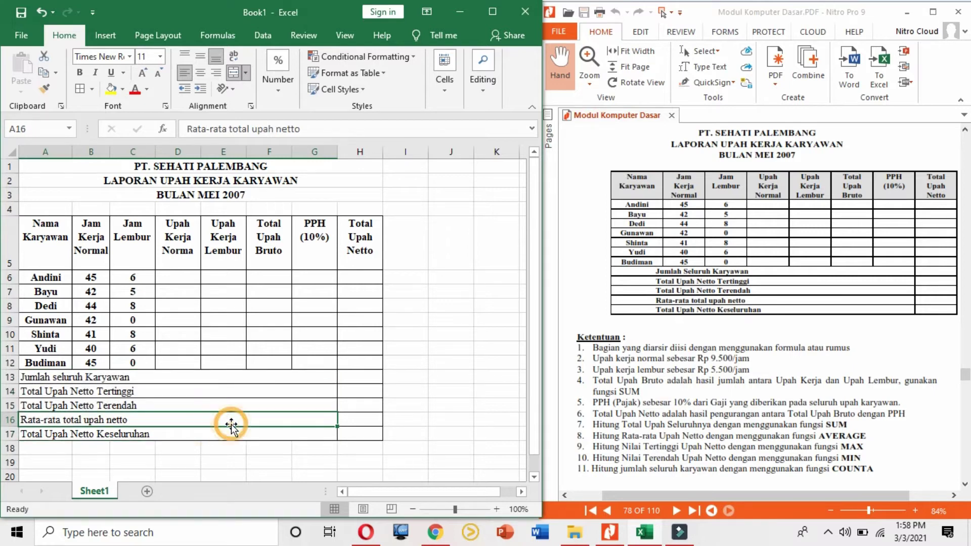
Make the five summary labels in rows 13 to 17 bold
{"action": "left_click_drag", "start_coordinate": [59, 378], "coordinate": [55, 436]}
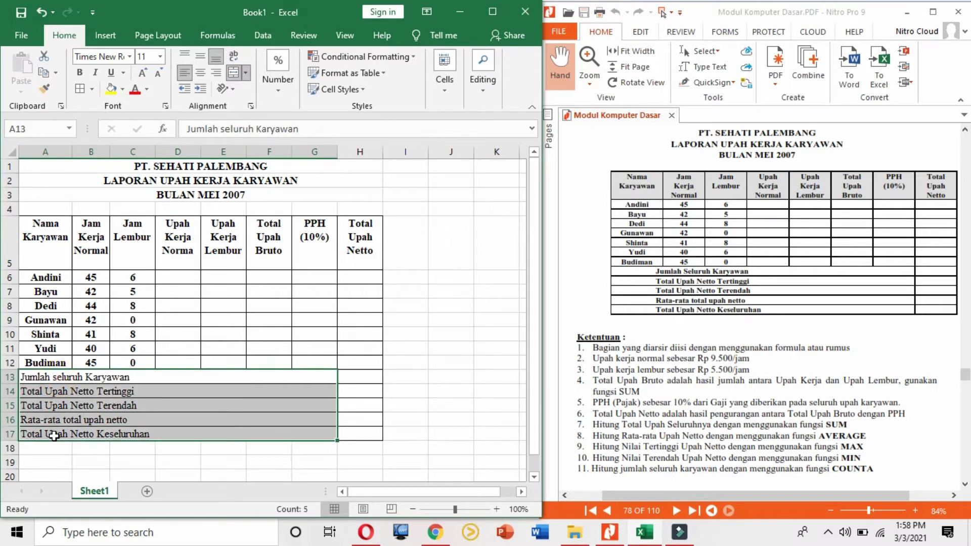
{"action": "key", "text": "ctrl+b"}
{"action": "left_click", "coordinate": [152, 415]}
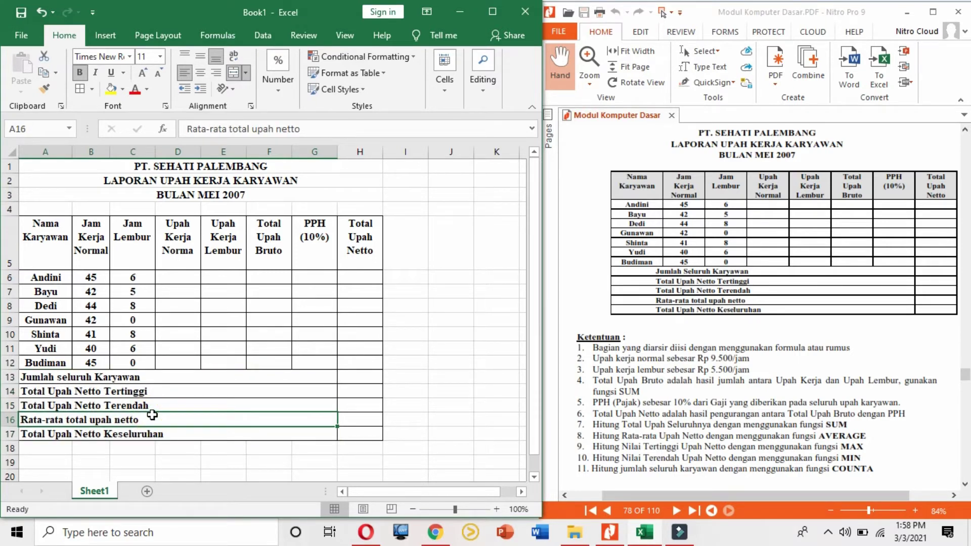
{"action": "left_click", "coordinate": [106, 389]}
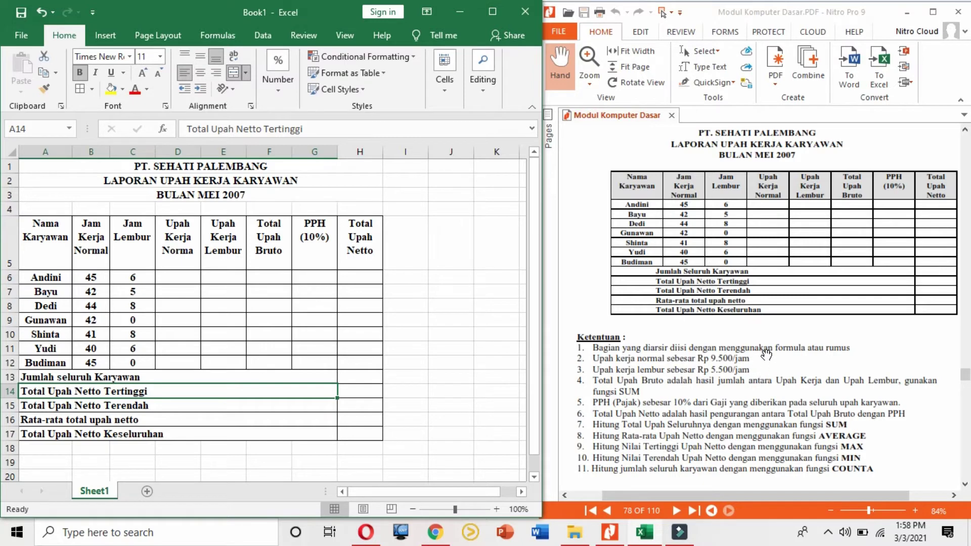
{"action": "left_click_drag", "start_coordinate": [189, 278], "coordinate": [355, 440]}
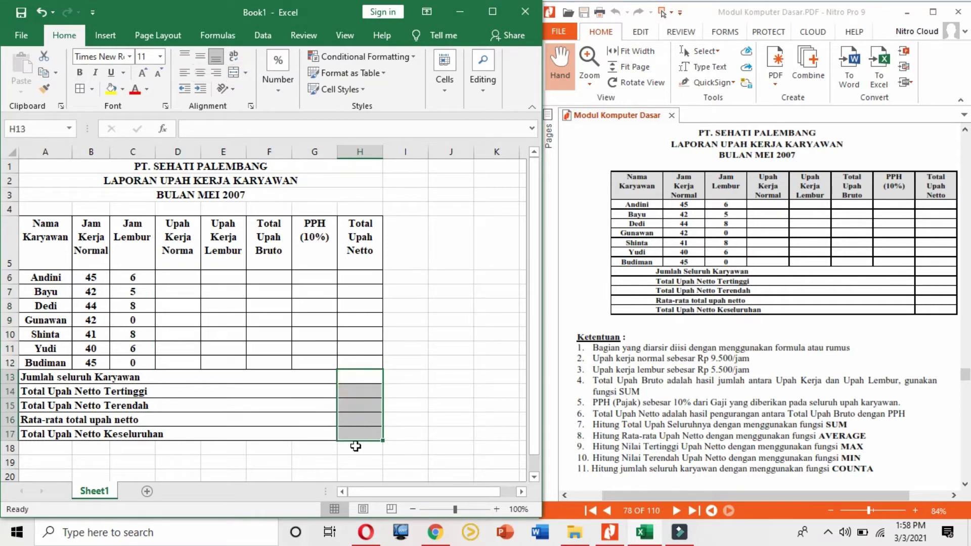
{"action": "left_click", "coordinate": [276, 257]}
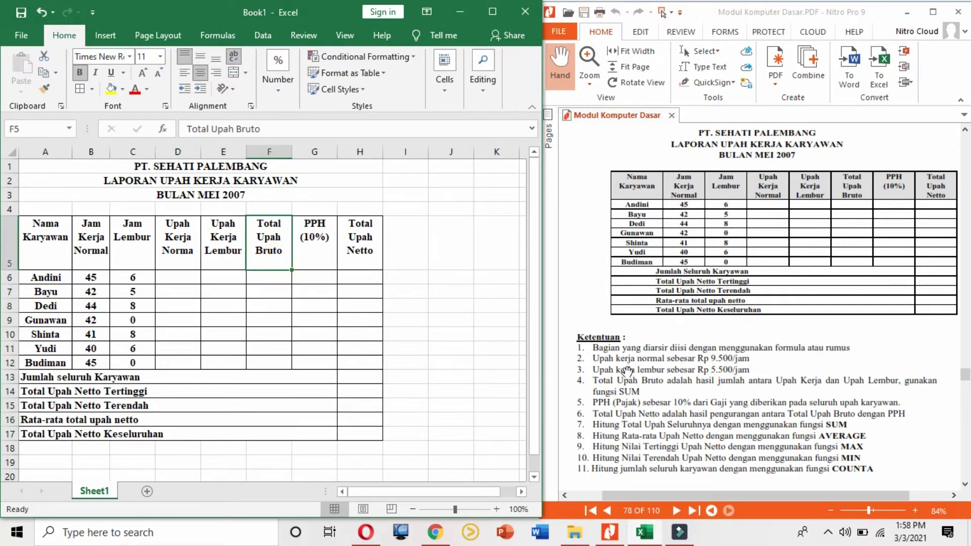
{"action": "left_click", "coordinate": [195, 276]}
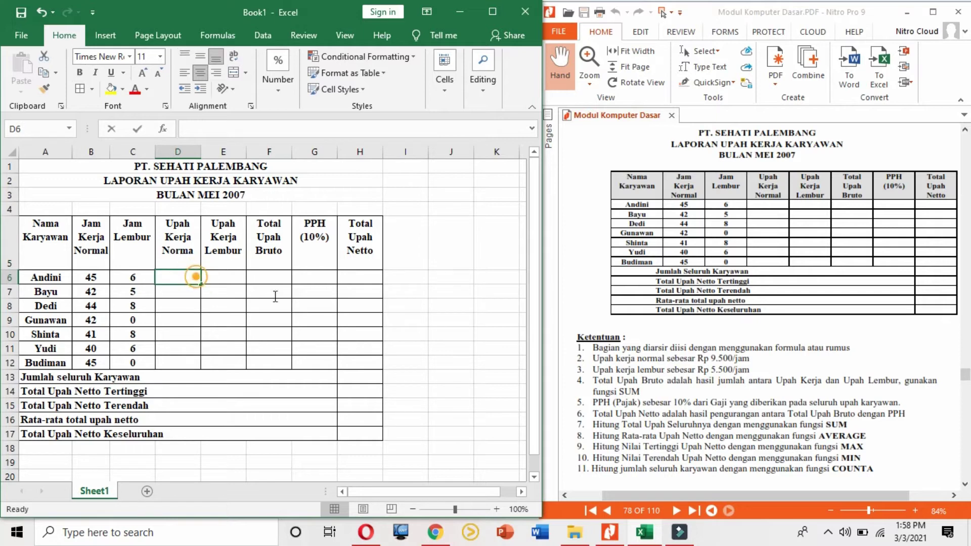
{"action": "left_click", "coordinate": [347, 321]}
{"action": "left_click_drag", "start_coordinate": [183, 277], "coordinate": [362, 363]}
Fill the table header row A5:H5 with a gray theme color
{"action": "left_click", "coordinate": [40, 238]}
{"action": "left_click_drag", "start_coordinate": [69, 236], "coordinate": [376, 253]}
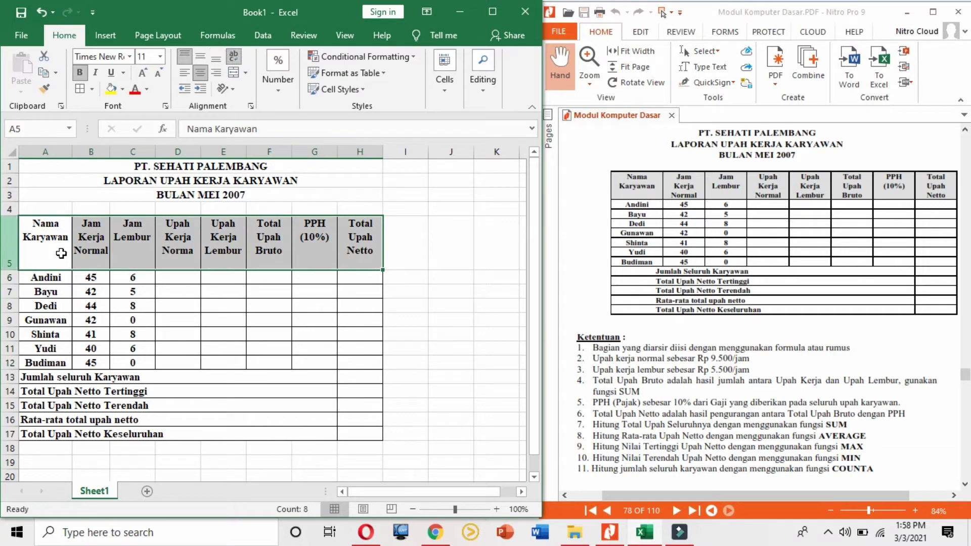
{"action": "left_click", "coordinate": [122, 89]}
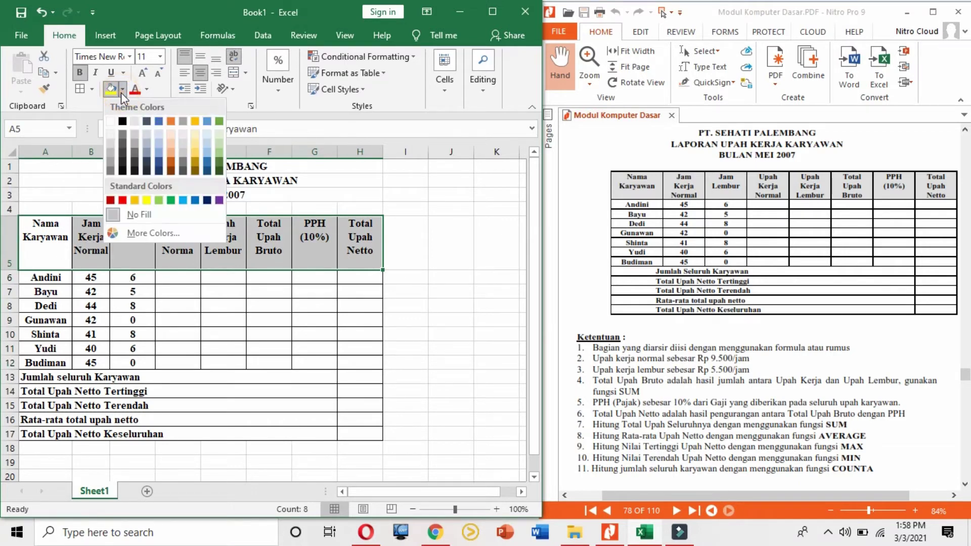
{"action": "left_click", "coordinate": [110, 160]}
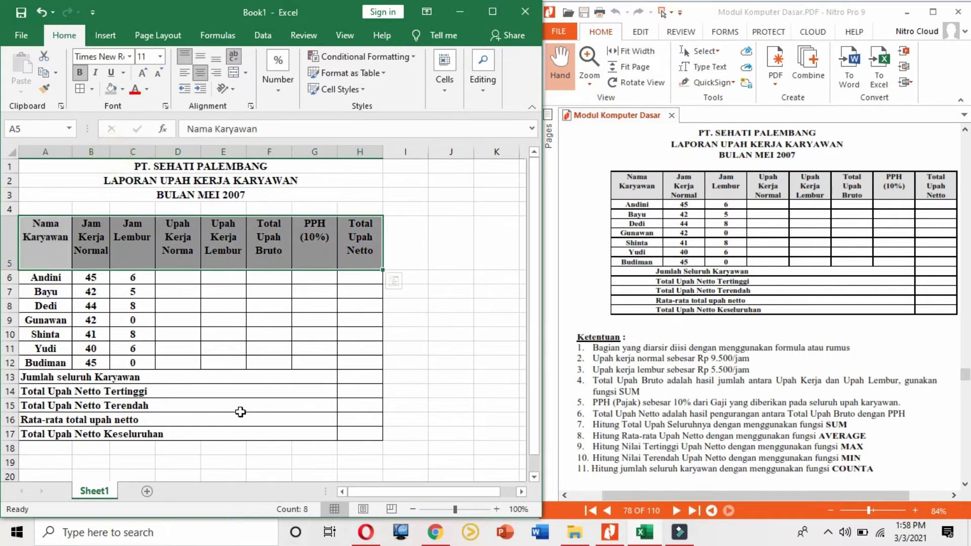
{"action": "left_click", "coordinate": [241, 412]}
Fill the empty formula cells D6:H12 and the summary result cells H13:H17 with light gold
{"action": "left_click_drag", "start_coordinate": [188, 278], "coordinate": [357, 364]}
{"action": "left_click", "coordinate": [120, 90]}
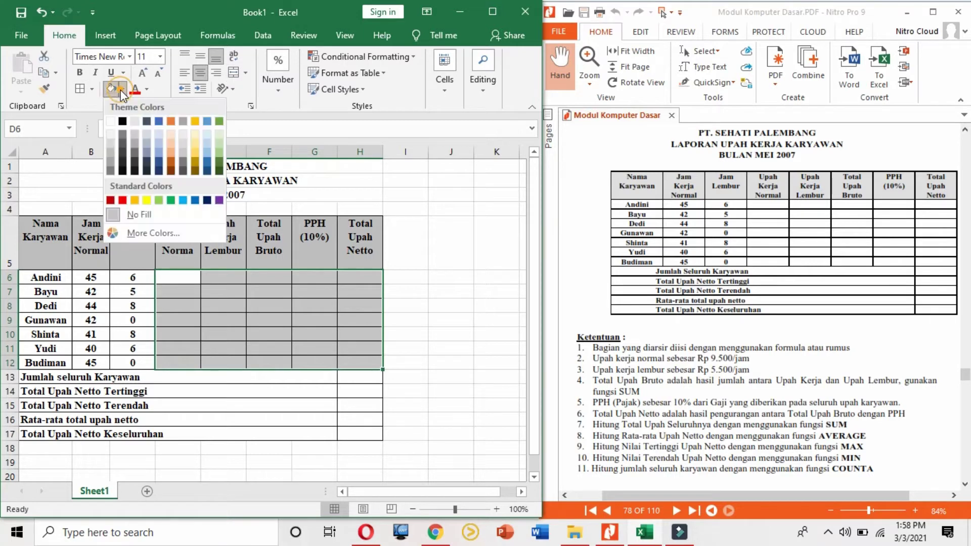
{"action": "left_click", "coordinate": [198, 140]}
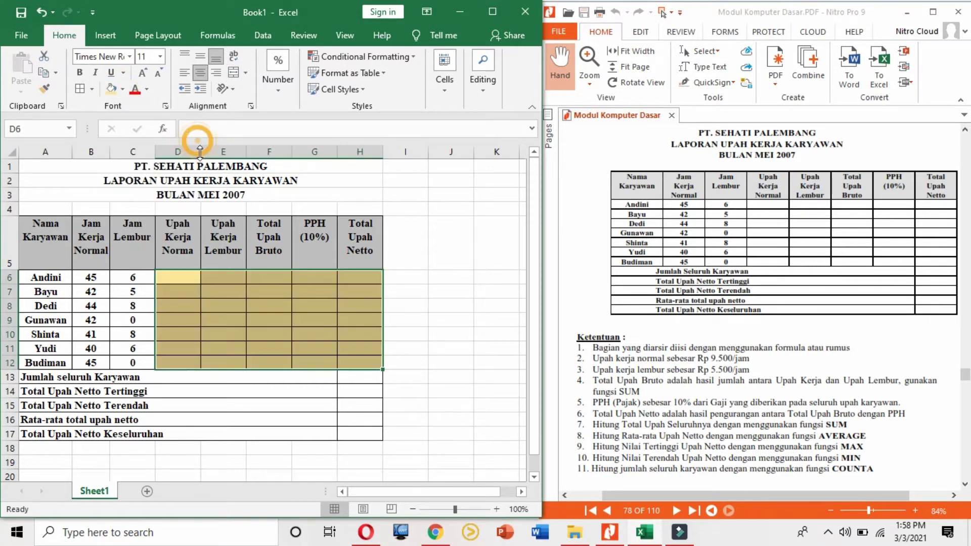
{"action": "left_click_drag", "start_coordinate": [360, 376], "coordinate": [360, 432]}
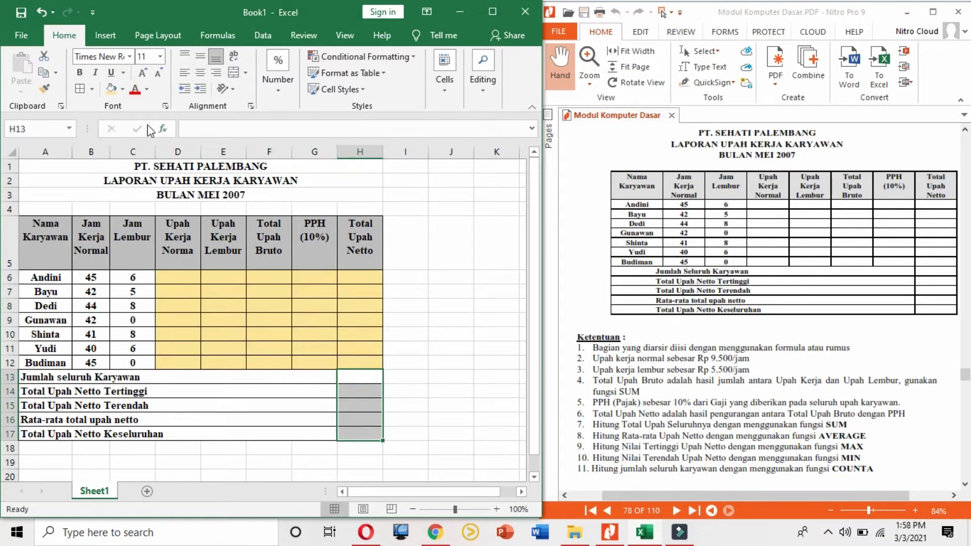
{"action": "left_click", "coordinate": [111, 89]}
{"action": "left_click", "coordinate": [223, 253]}
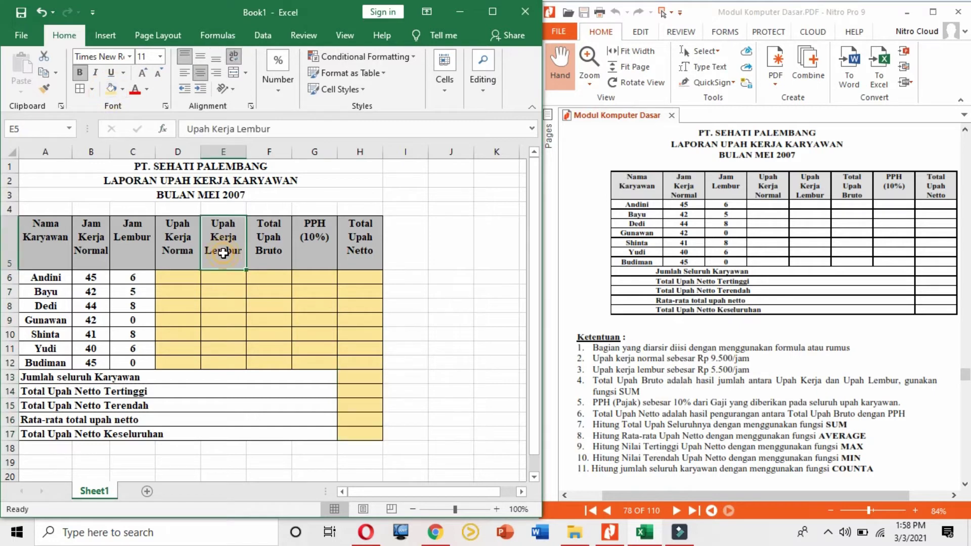
{"action": "left_click", "coordinate": [219, 305]}
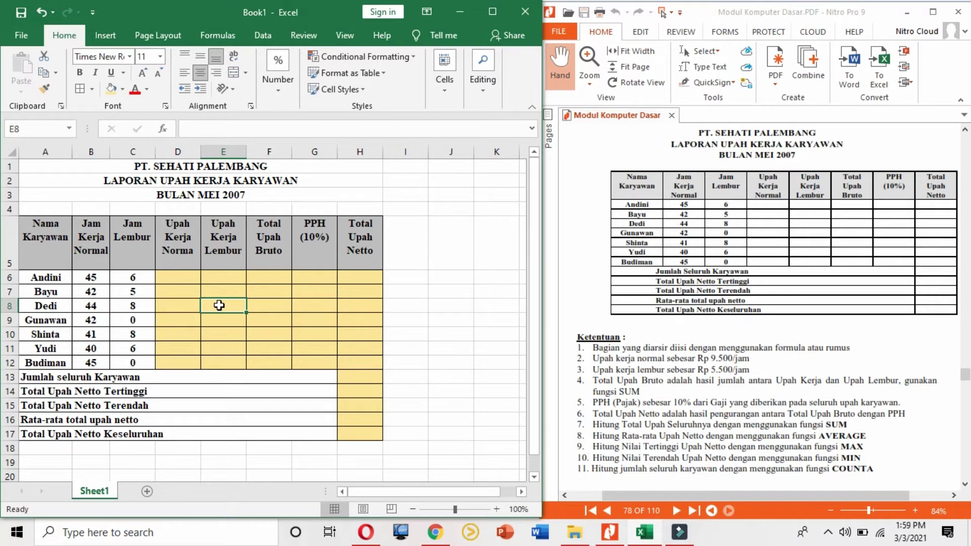
Correct the column header in D5 to read "Upah Kerja Normal"
{"action": "left_click", "coordinate": [172, 277]}
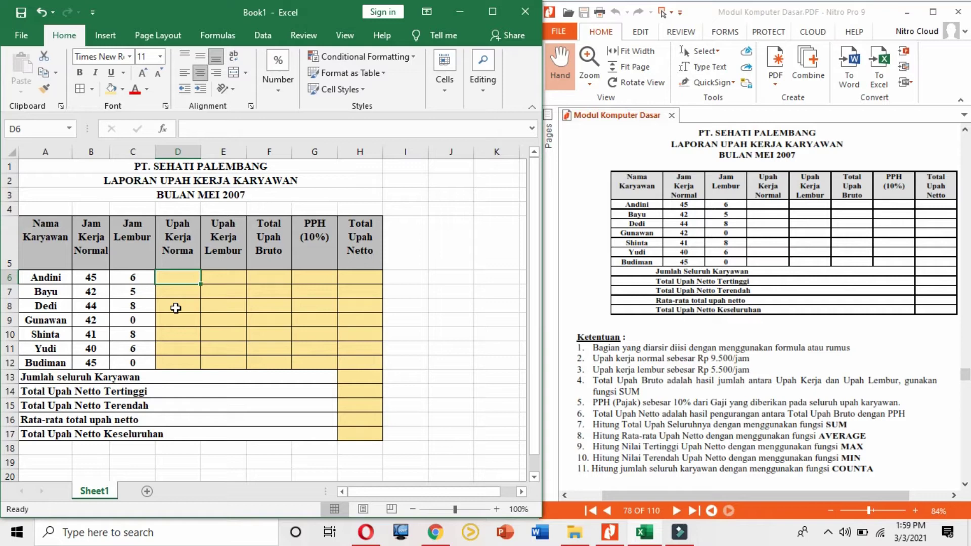
{"action": "double_click", "coordinate": [193, 249]}
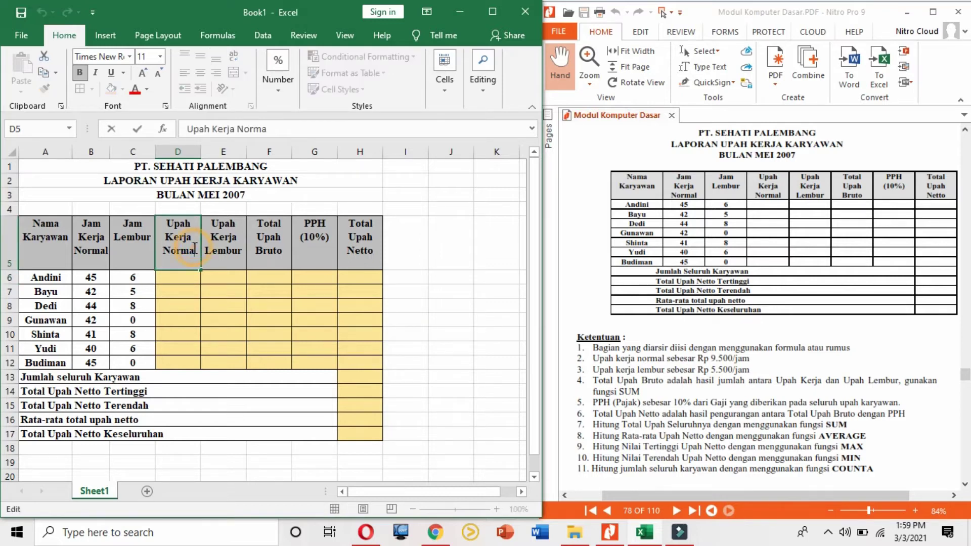
{"action": "type", "text": "l"}
{"action": "left_click", "coordinate": [207, 277]}
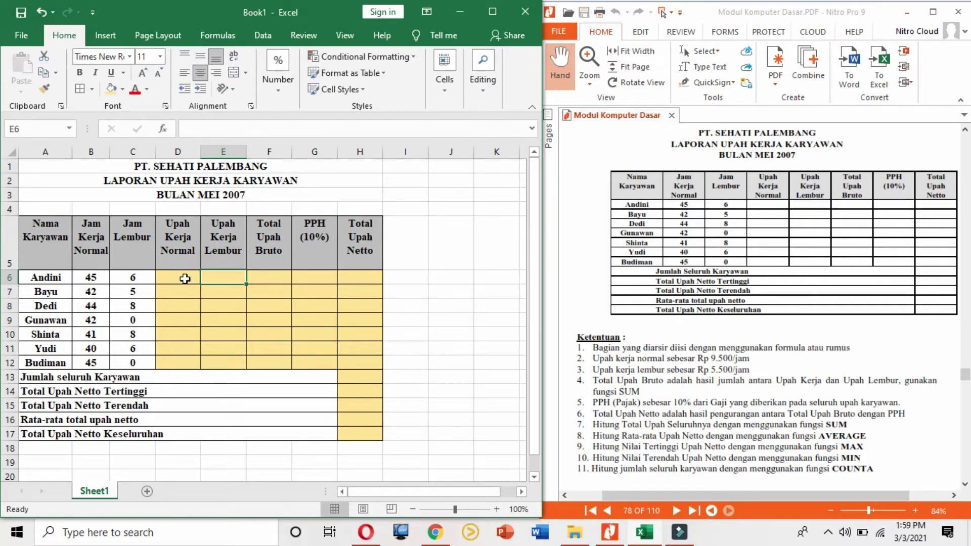
Enter 9500 in D6 and fill it down the Upah Kerja Normal column through D12
{"action": "left_click", "coordinate": [185, 278]}
{"action": "type", "text": "9500"}
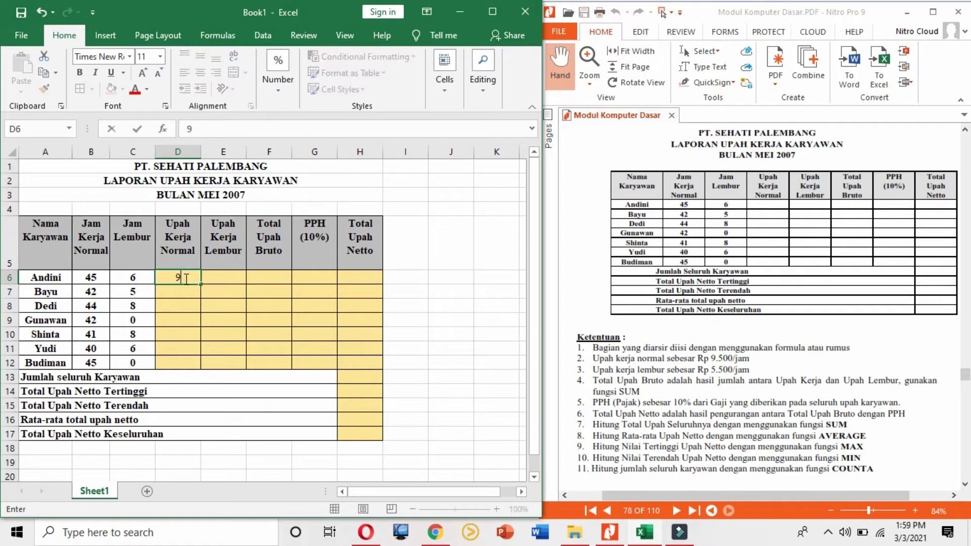
{"action": "left_click", "coordinate": [254, 307]}
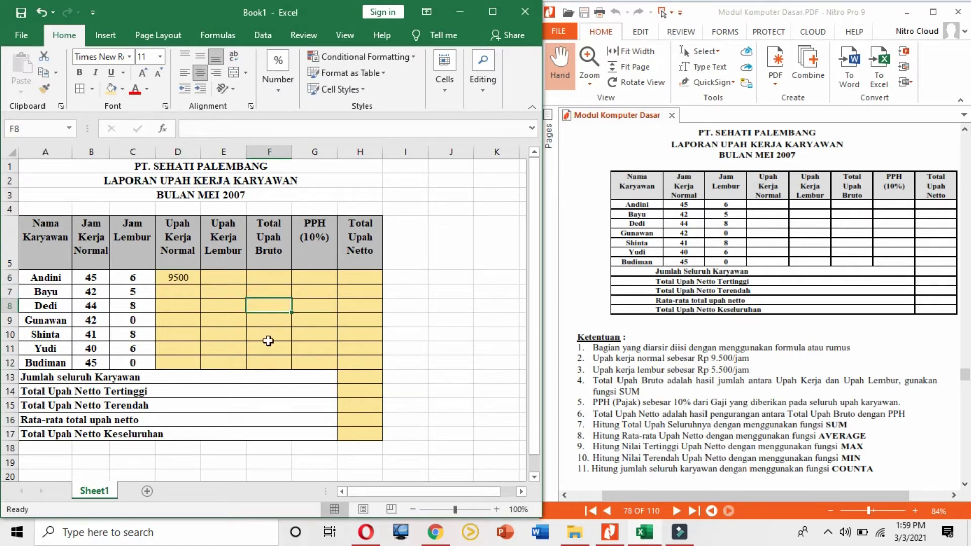
{"action": "left_click", "coordinate": [185, 275]}
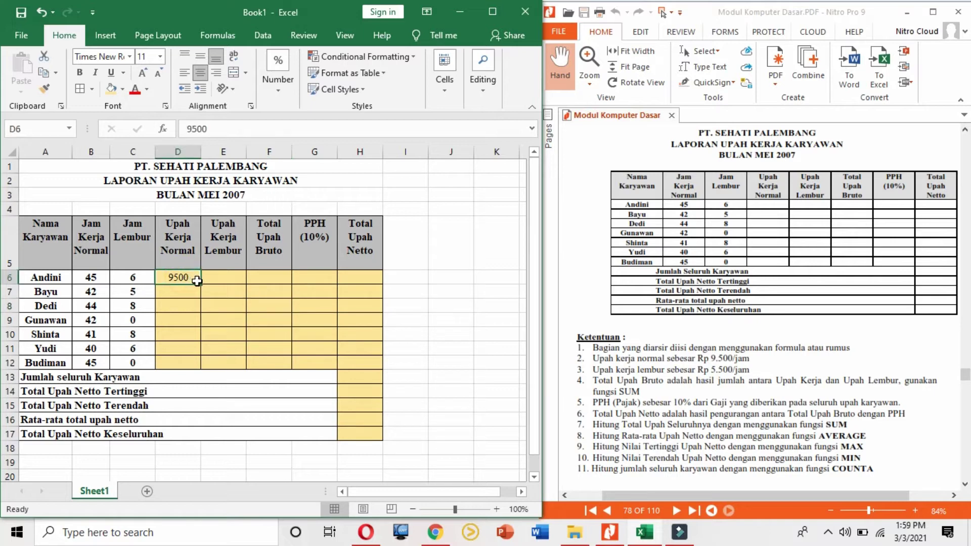
{"action": "left_click_drag", "start_coordinate": [201, 284], "coordinate": [203, 368]}
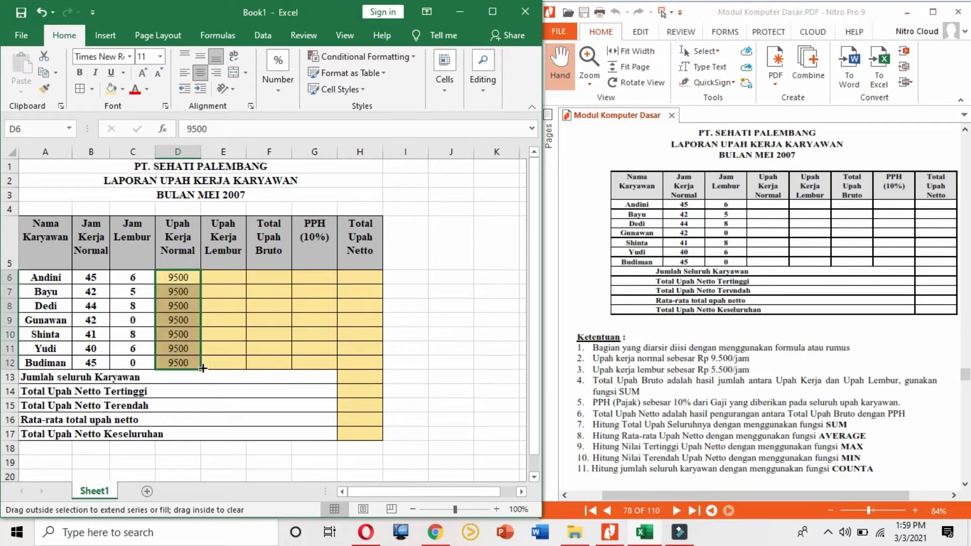
{"action": "key", "text": "ctrl+z"}
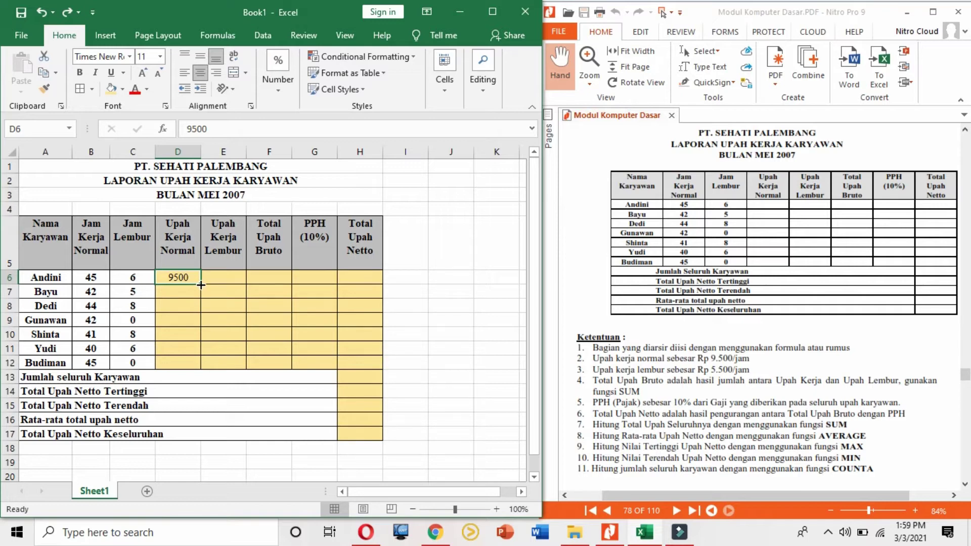
{"action": "left_click_drag", "start_coordinate": [201, 284], "coordinate": [202, 370]}
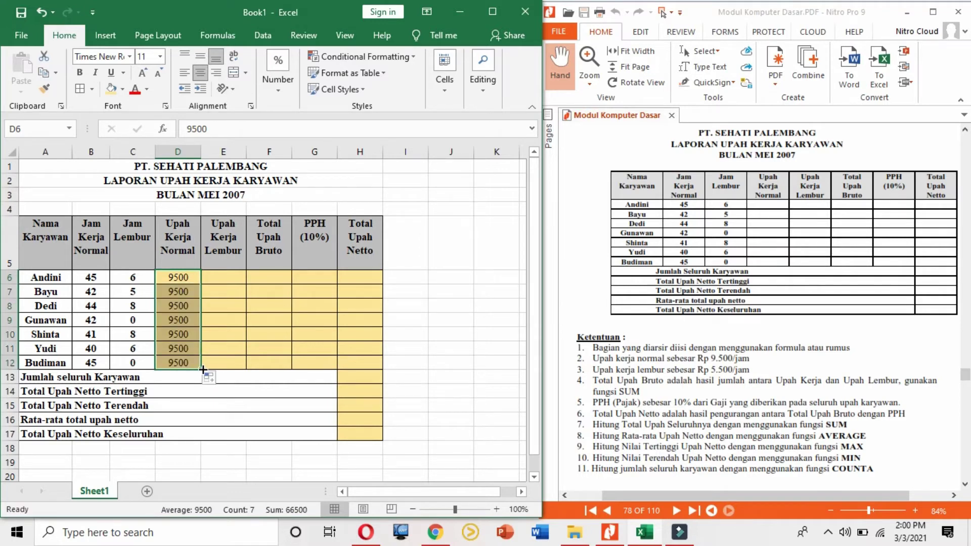
{"action": "left_click", "coordinate": [189, 278]}
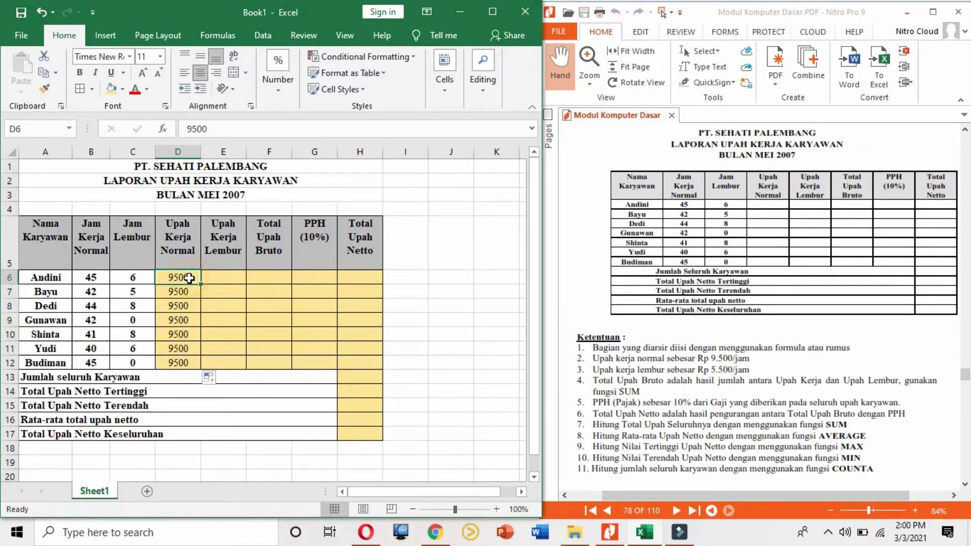
{"action": "left_click", "coordinate": [190, 291]}
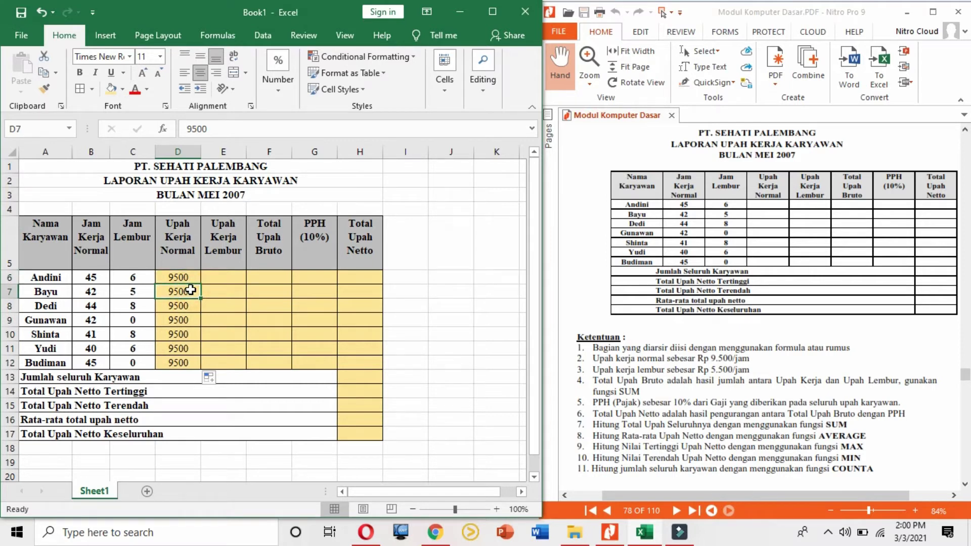
{"action": "left_click", "coordinate": [192, 277]}
Enter 5500 in E6 and fill it down the Upah Kerja Lembur column through E12
{"action": "left_click", "coordinate": [229, 279]}
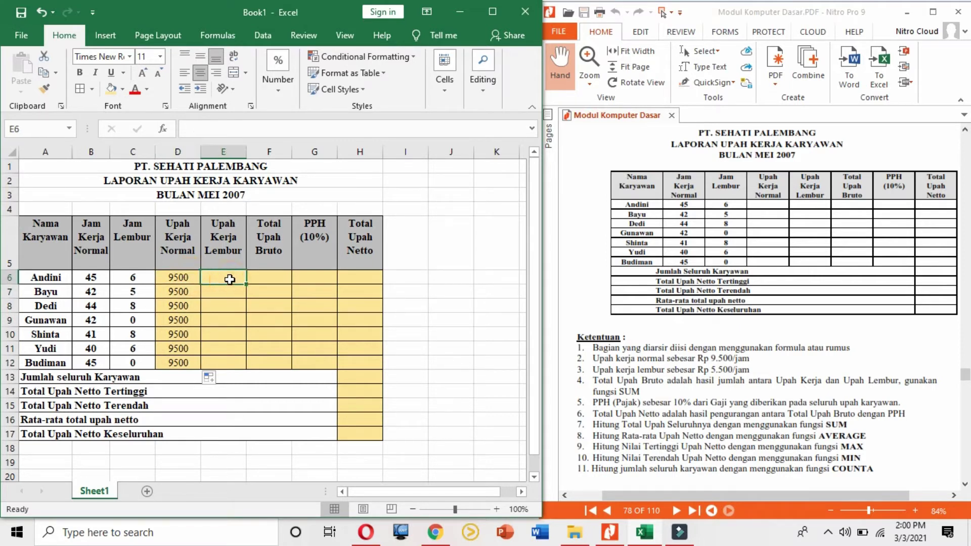
{"action": "type", "text": "5.5"}
{"action": "key", "text": "BackSpace"}
{"action": "key", "text": "BackSpace"}
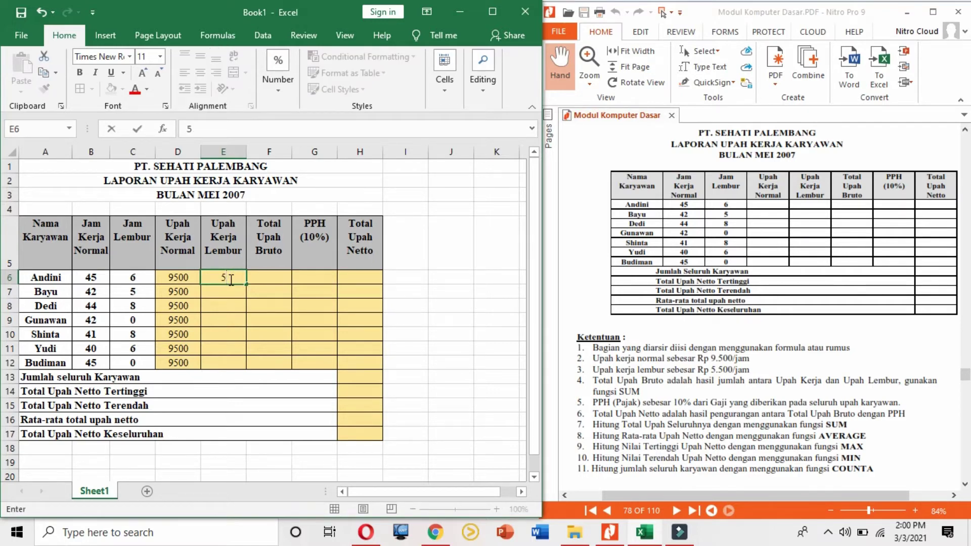
{"action": "type", "text": "500"}
{"action": "left_click", "coordinate": [241, 314]}
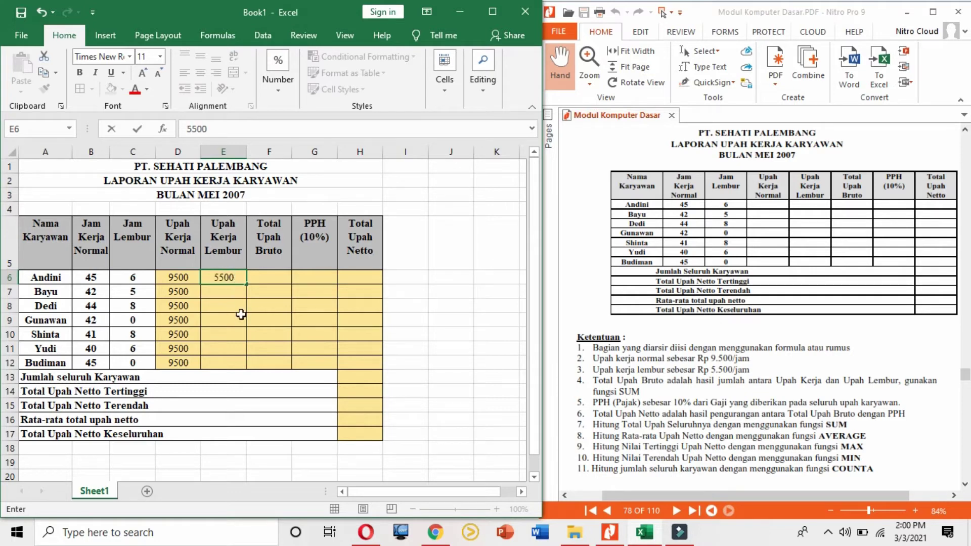
{"action": "left_click", "coordinate": [232, 273]}
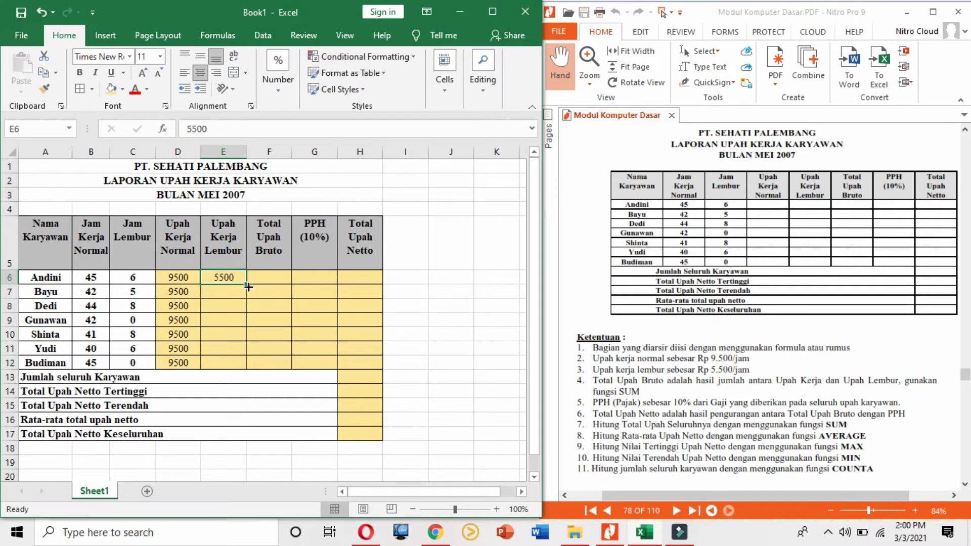
{"action": "left_click_drag", "start_coordinate": [249, 286], "coordinate": [248, 371]}
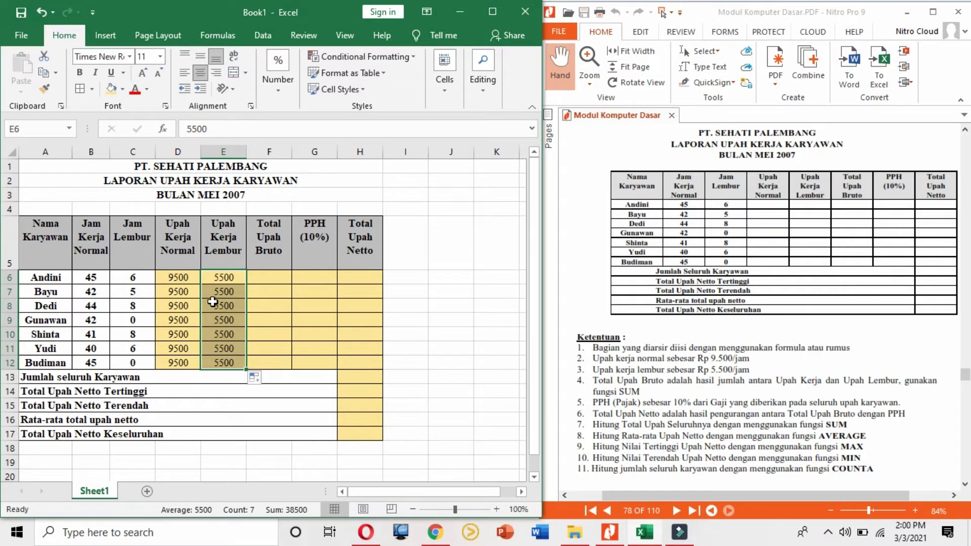
Replace the fixed amount in D6 with the formula =B6*9500 to calculate the normal wage
{"action": "left_click", "coordinate": [184, 277]}
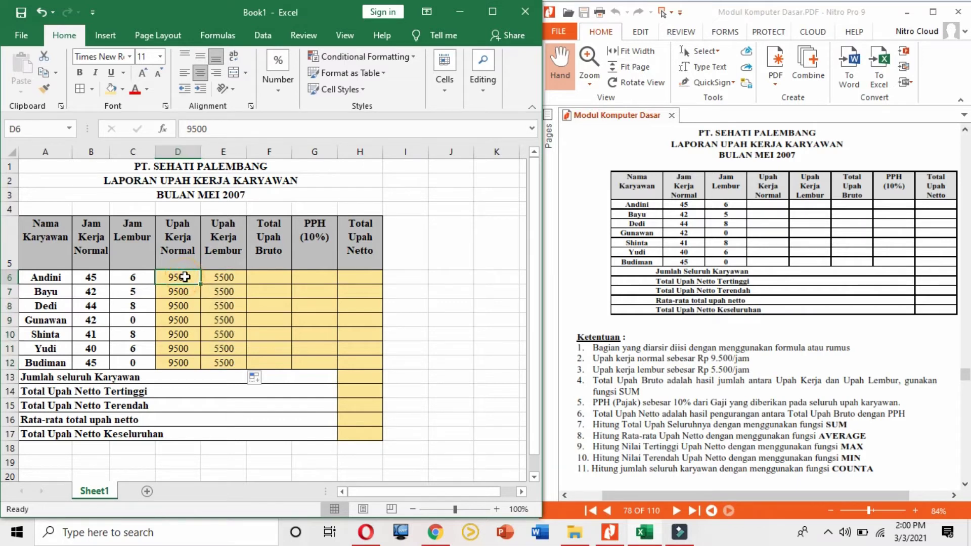
{"action": "left_click", "coordinate": [216, 130]}
{"action": "key", "text": "BackSpace"}
{"action": "key", "text": "BackSpace"}
{"action": "key", "text": "BackSpace"}
{"action": "key", "text": "BackSpace"}
{"action": "type", "text": "="}
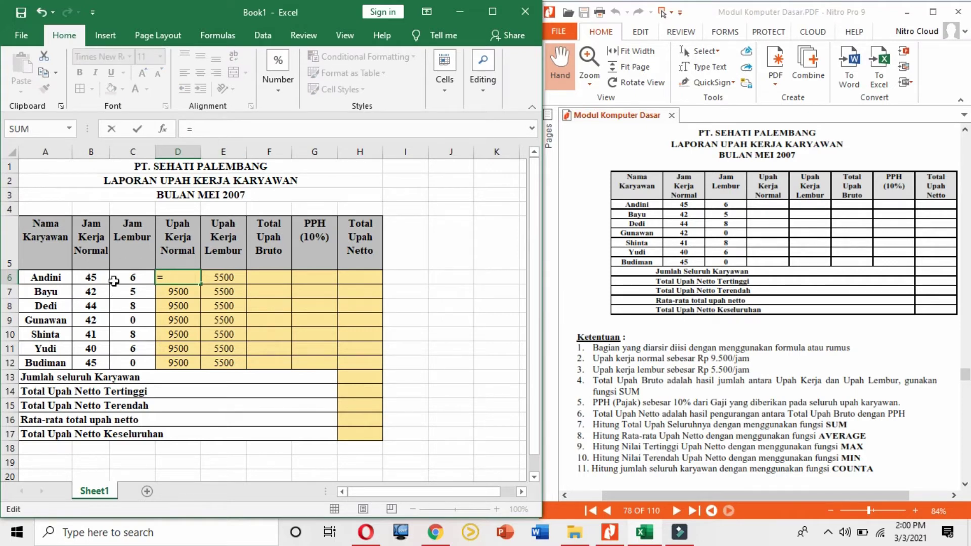
{"action": "left_click", "coordinate": [101, 278]}
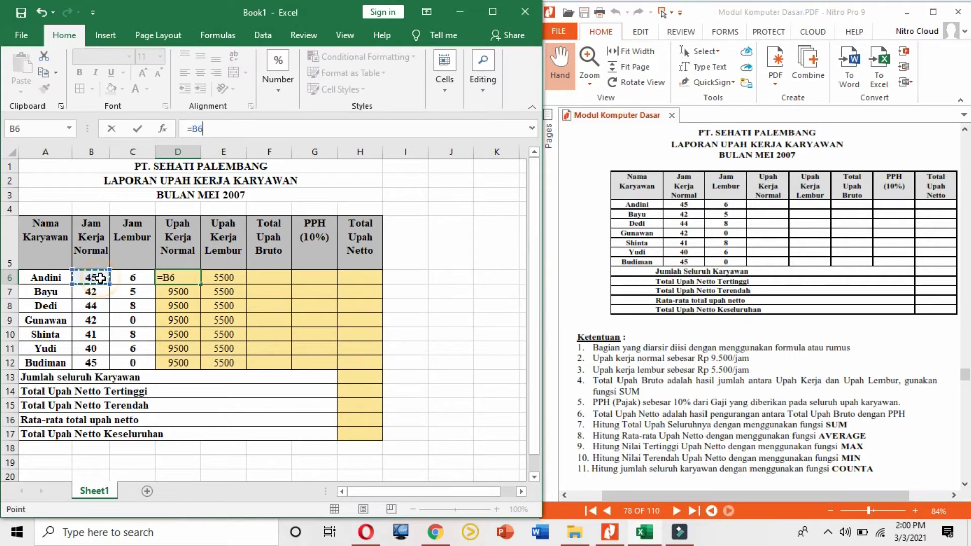
{"action": "type", "text": "*9500"}
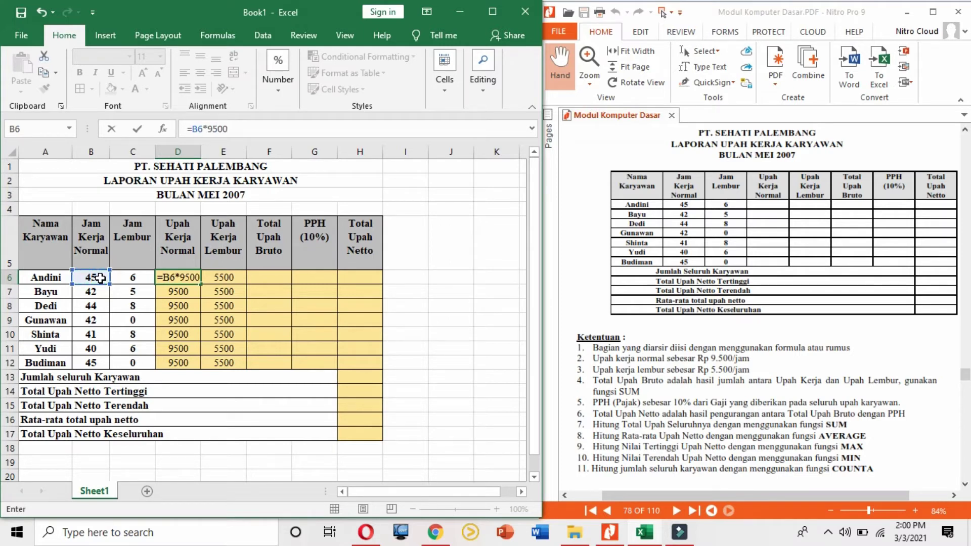
{"action": "key", "text": "Return"}
Copy the normal wage formula from D6 down through D12, checking the adjusted reference in D7
{"action": "left_click", "coordinate": [192, 276]}
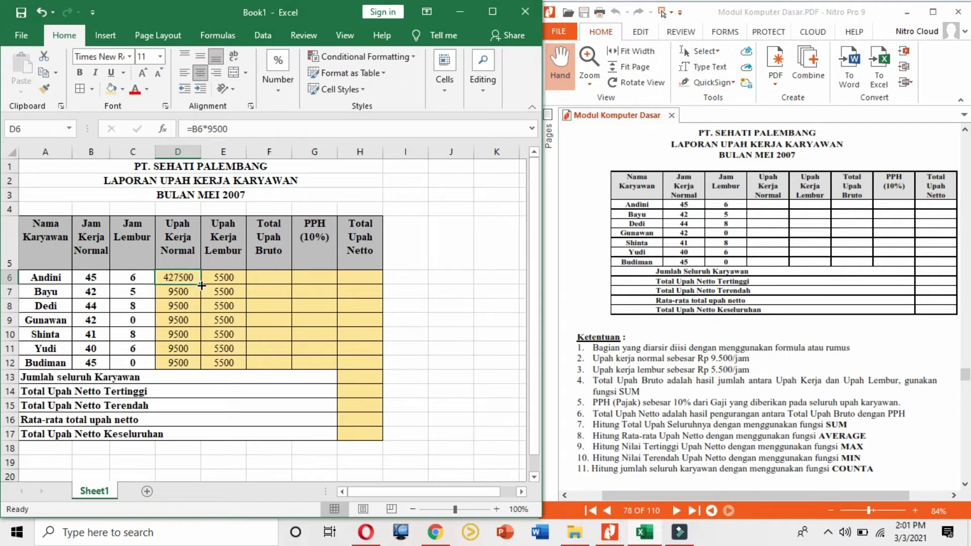
{"action": "left_click_drag", "start_coordinate": [202, 285], "coordinate": [203, 298]}
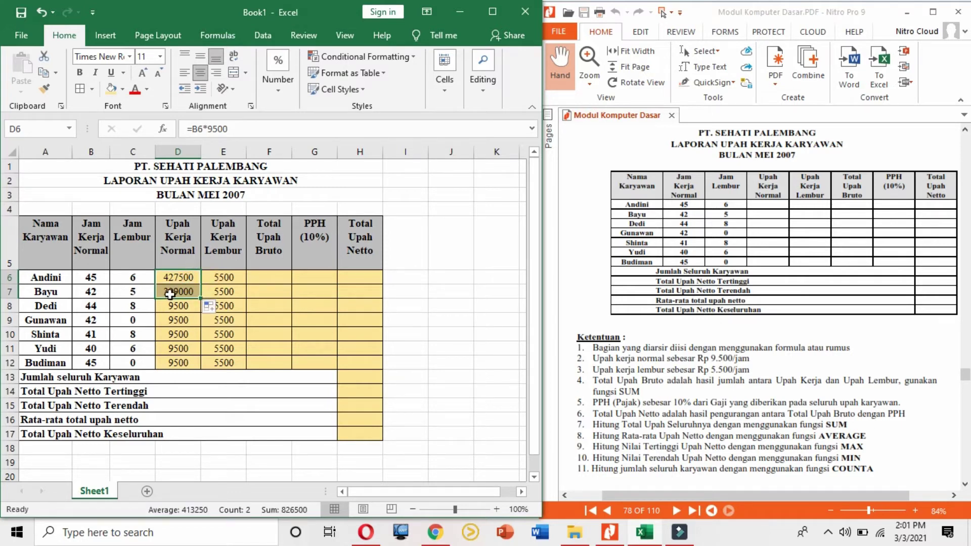
{"action": "left_click", "coordinate": [170, 294]}
{"action": "left_click", "coordinate": [232, 128]}
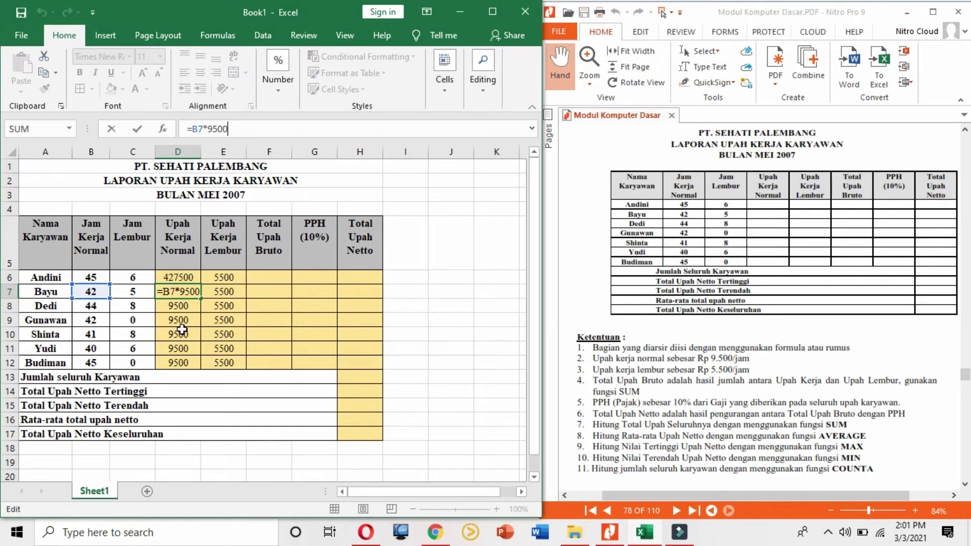
{"action": "key", "text": "Escape"}
{"action": "left_click_drag", "start_coordinate": [200, 299], "coordinate": [203, 369]}
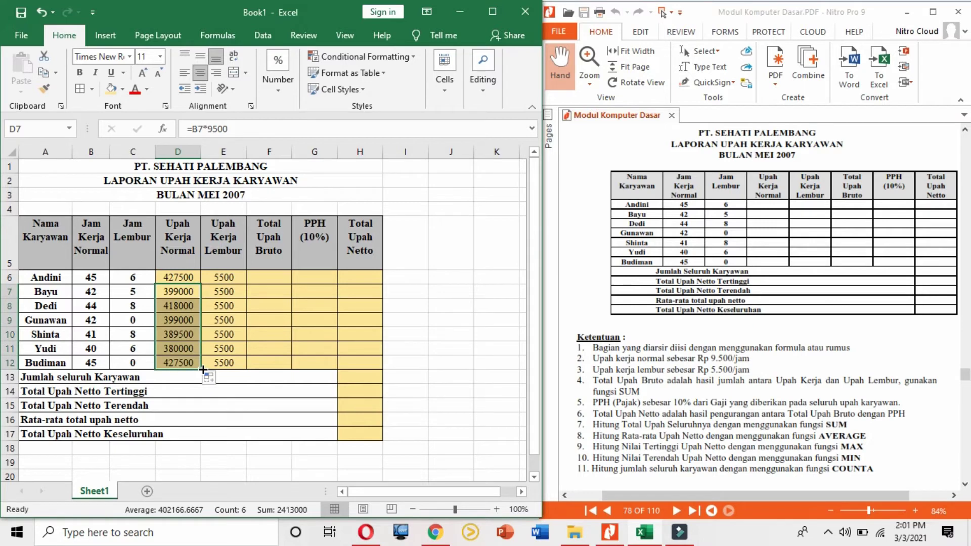
{"action": "left_click", "coordinate": [183, 291]}
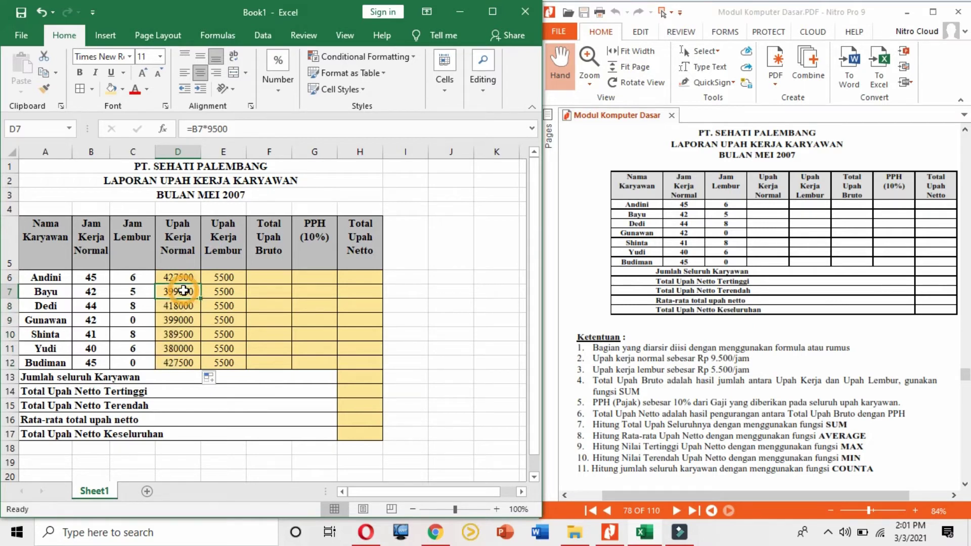
Edit the Upah Kerja Lembur cell E6 into the formula =C6*5500
{"action": "left_click", "coordinate": [217, 278]}
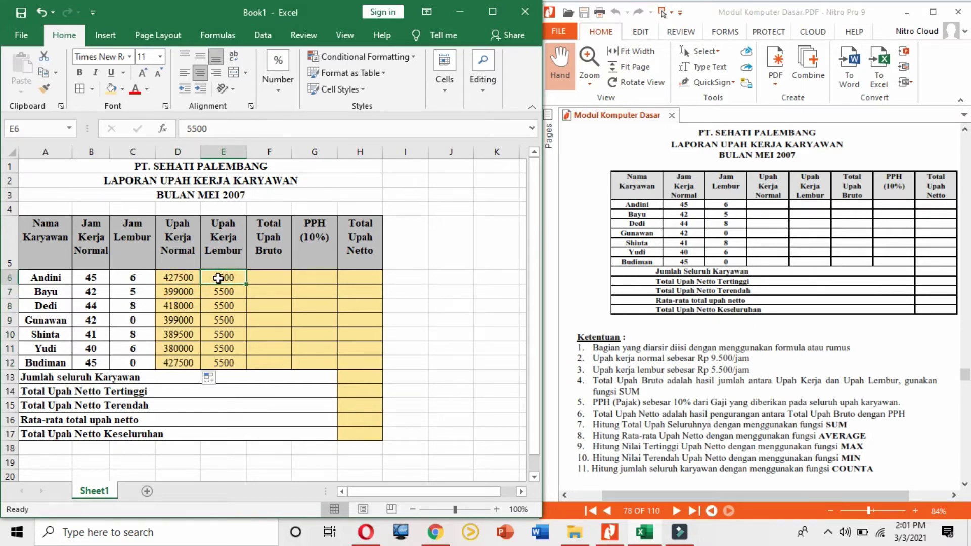
{"action": "left_click", "coordinate": [188, 129]}
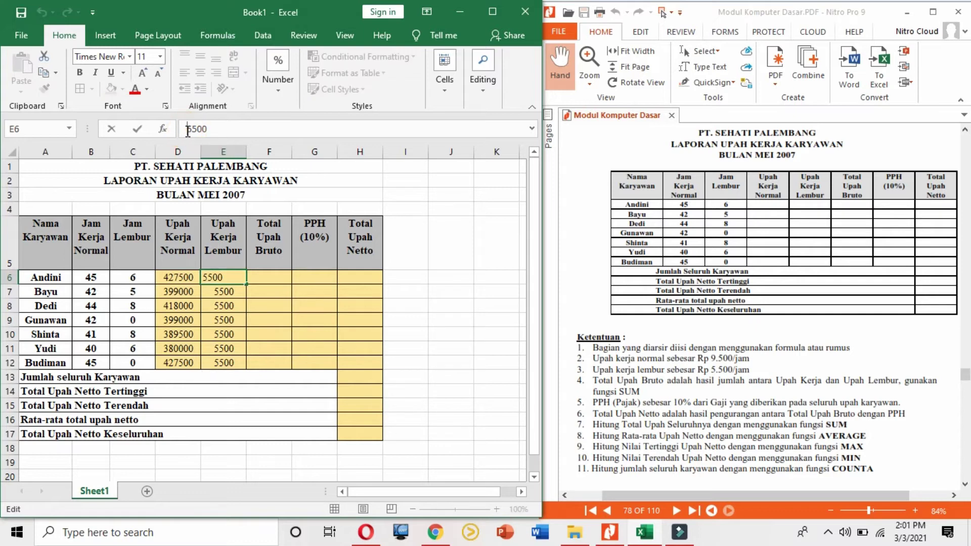
{"action": "type", "text": "6"}
{"action": "key", "text": "BackSpace"}
{"action": "type", "text": "="}
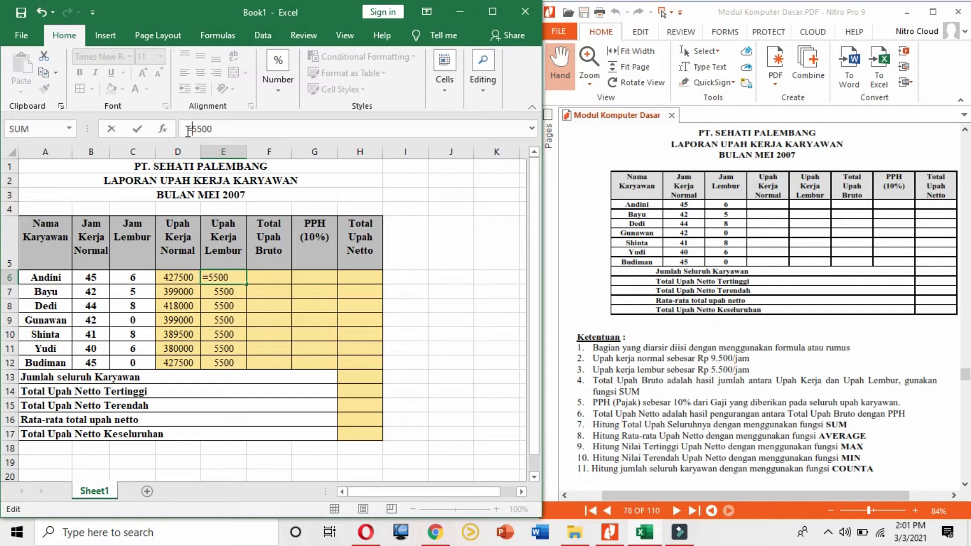
{"action": "type", "text": "6"}
{"action": "left_click", "coordinate": [136, 279]}
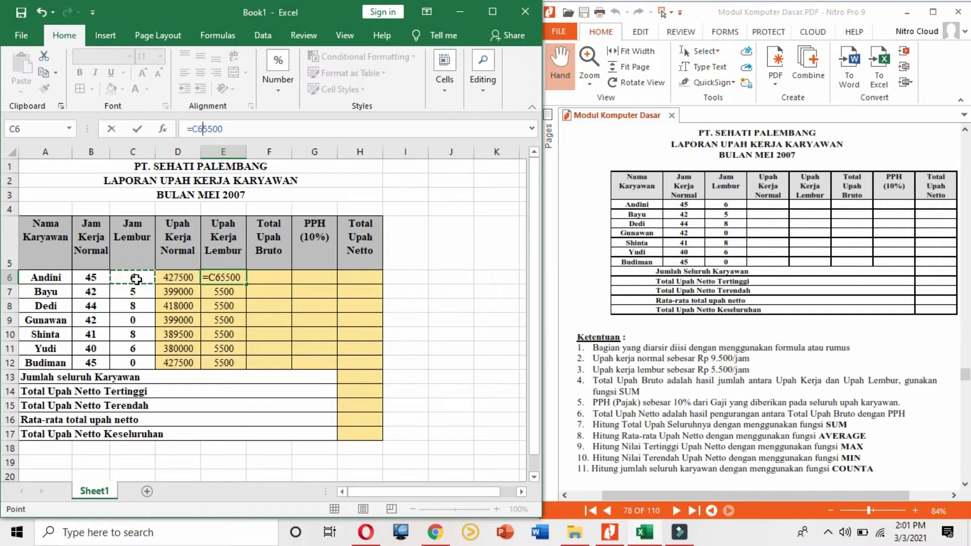
{"action": "type", "text": "*"}
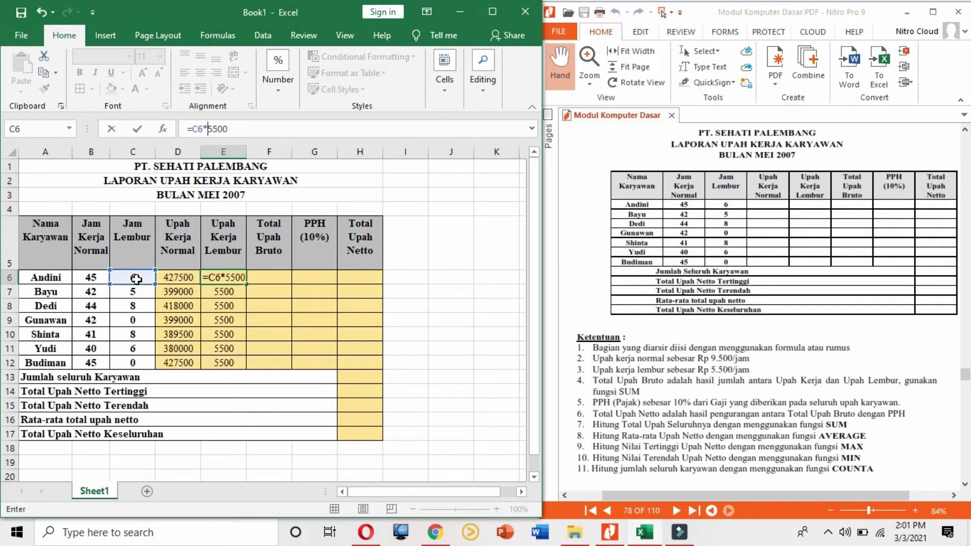
{"action": "key", "text": "Return"}
Fill the overtime wage formula from E6 down through E12
{"action": "left_click", "coordinate": [231, 275]}
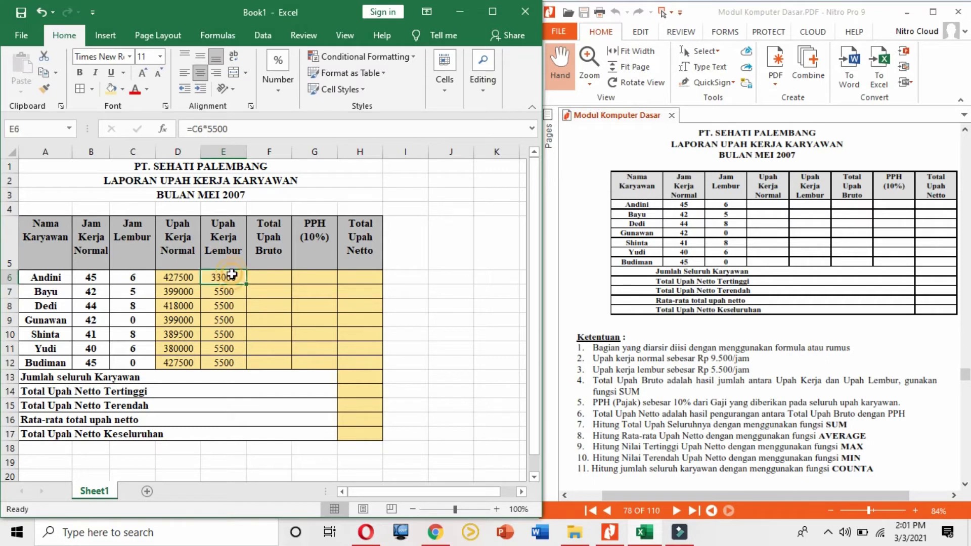
{"action": "left_click_drag", "start_coordinate": [246, 284], "coordinate": [237, 361]}
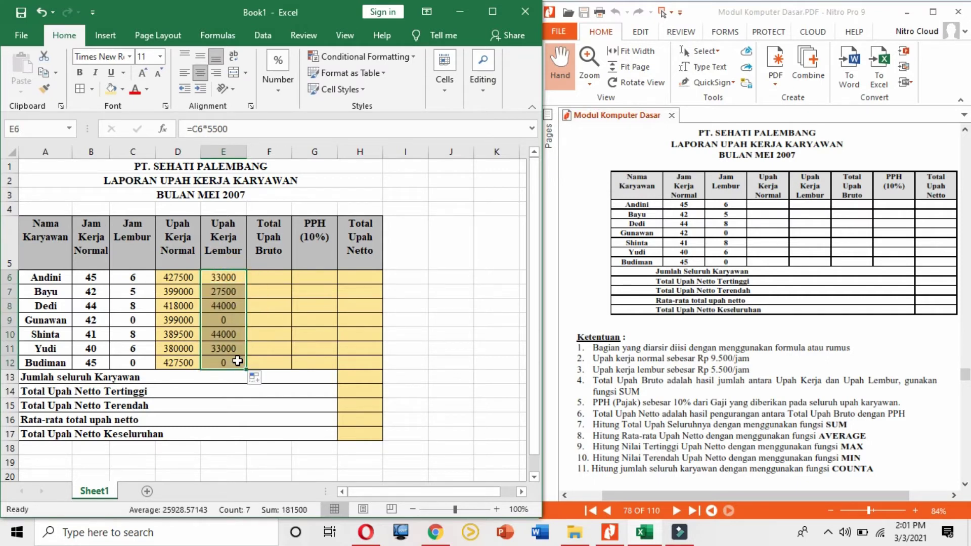
{"action": "left_click", "coordinate": [260, 321]}
Begin a formula in the first Total Upah Bruto cell, F6
{"action": "left_click", "coordinate": [278, 278]}
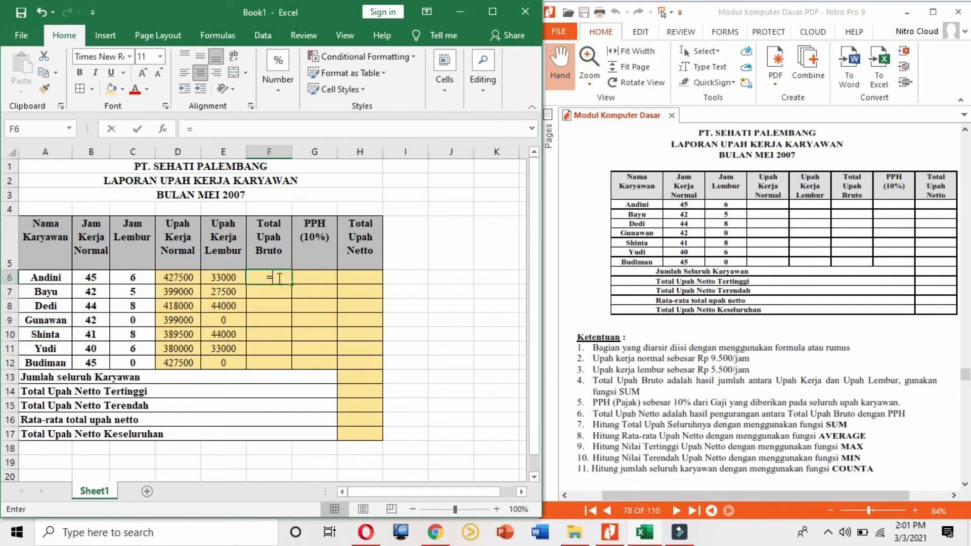
{"action": "type", "text": "="}
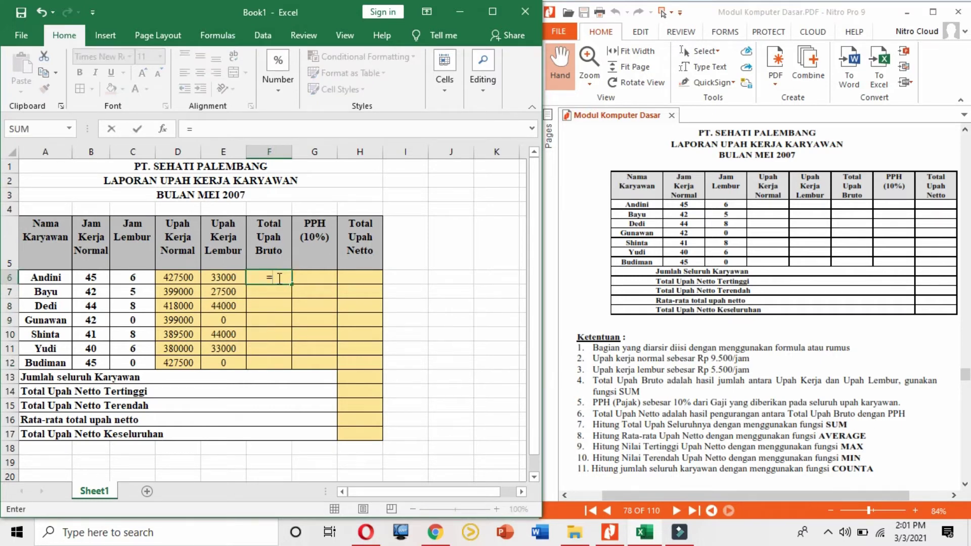
{"action": "left_click", "coordinate": [169, 278]}
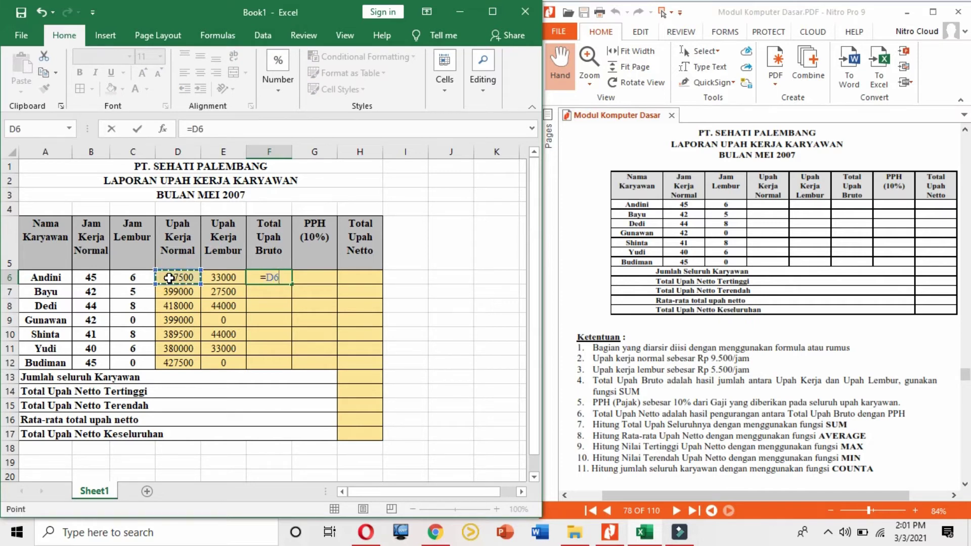
{"action": "type", "text": "+"}
{"action": "left_click", "coordinate": [222, 279]}
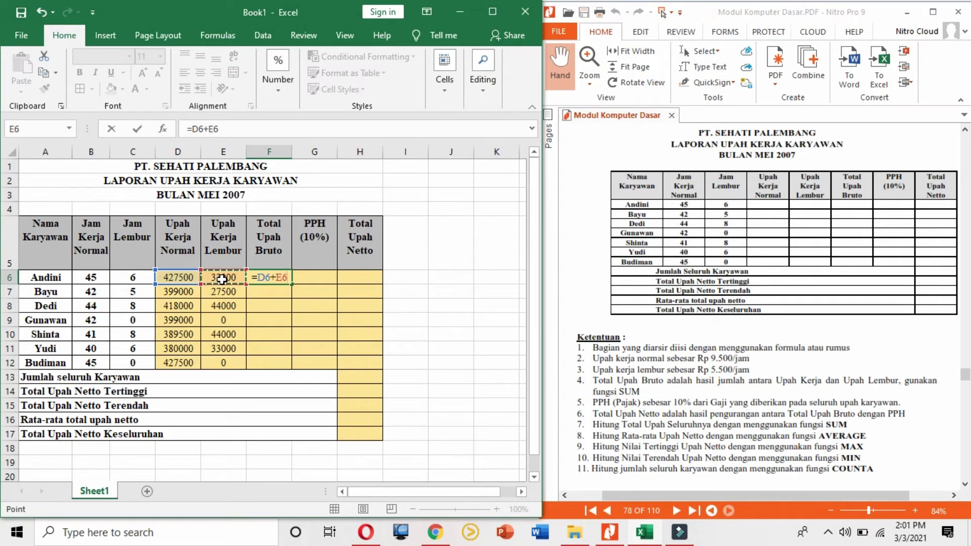
{"action": "key", "text": "BackSpace"}
{"action": "key", "text": "BackSpace"}
{"action": "key", "text": "BackSpace"}
{"action": "key", "text": "BackSpace"}
{"action": "key", "text": "BackSpace"}
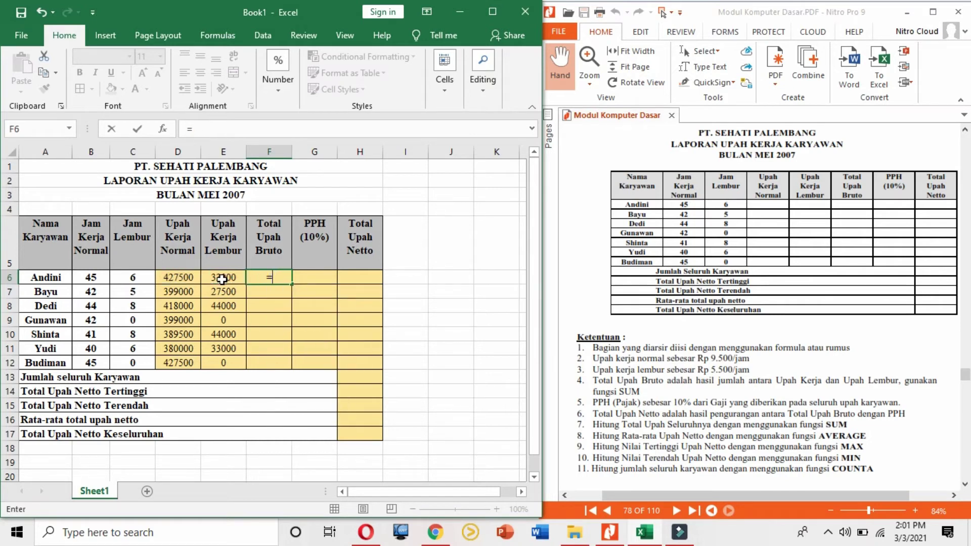
Complete the gross wage formula in F6 as =SUM(D6:E6) and fill it down through F12
{"action": "type", "text": "sum"}
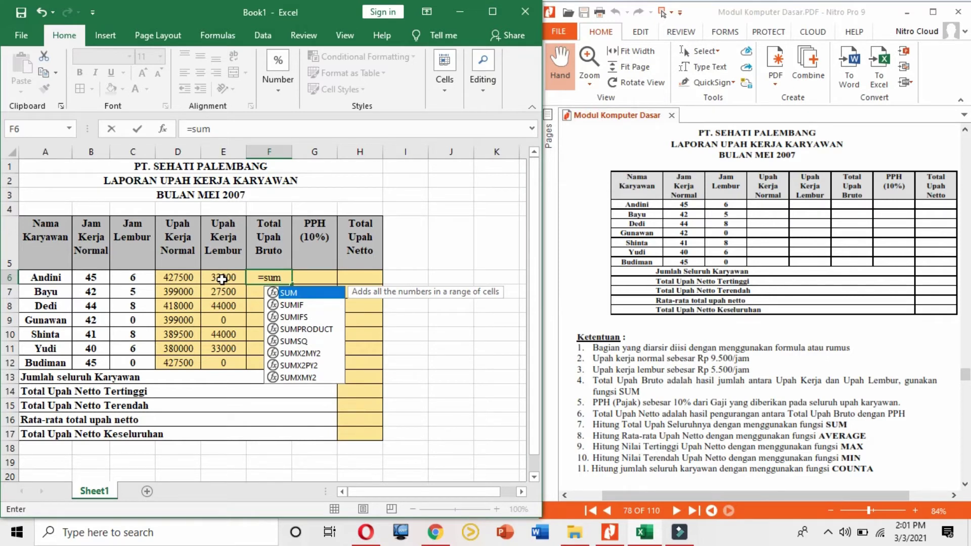
{"action": "type", "text": "("}
{"action": "left_click_drag", "start_coordinate": [183, 277], "coordinate": [226, 276]}
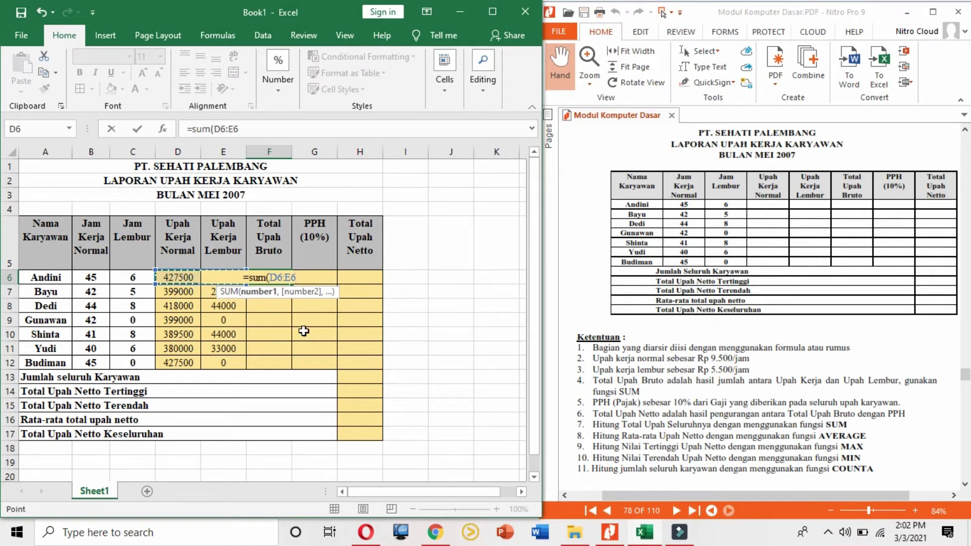
{"action": "type", "text": ")"}
{"action": "key", "text": "Return"}
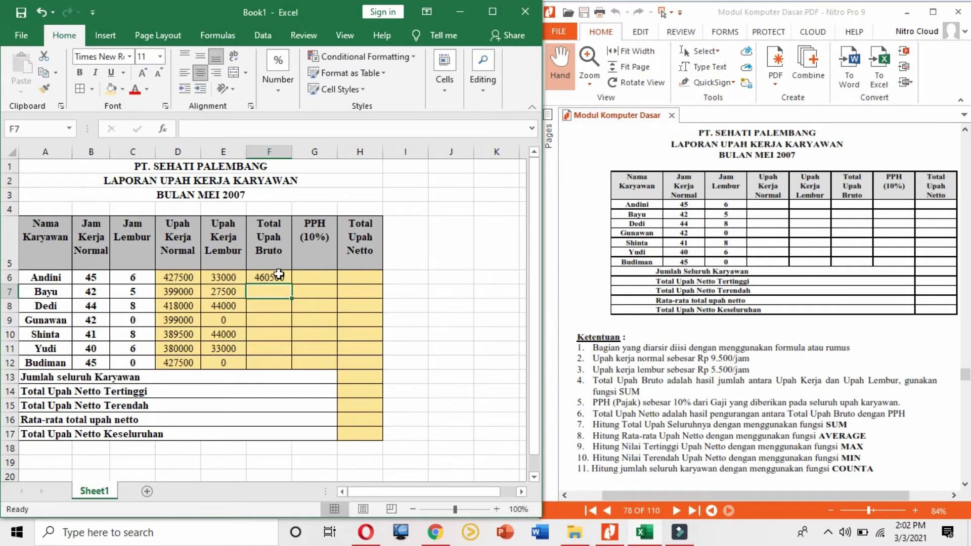
{"action": "left_click", "coordinate": [279, 275]}
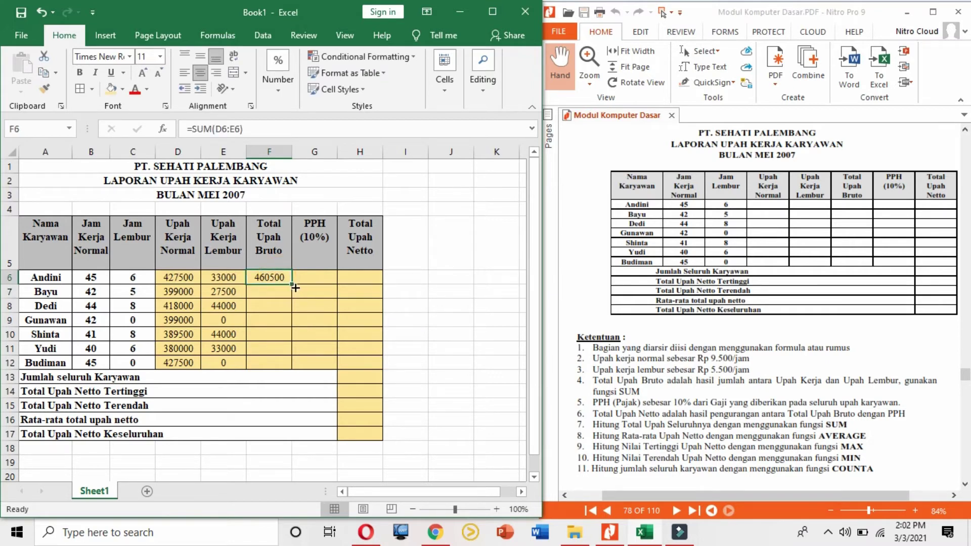
{"action": "left_click_drag", "start_coordinate": [293, 285], "coordinate": [290, 367]}
Calculate the PPH tax in G6 with =10%*F6 and fill the formula down through G12
{"action": "left_click", "coordinate": [314, 276]}
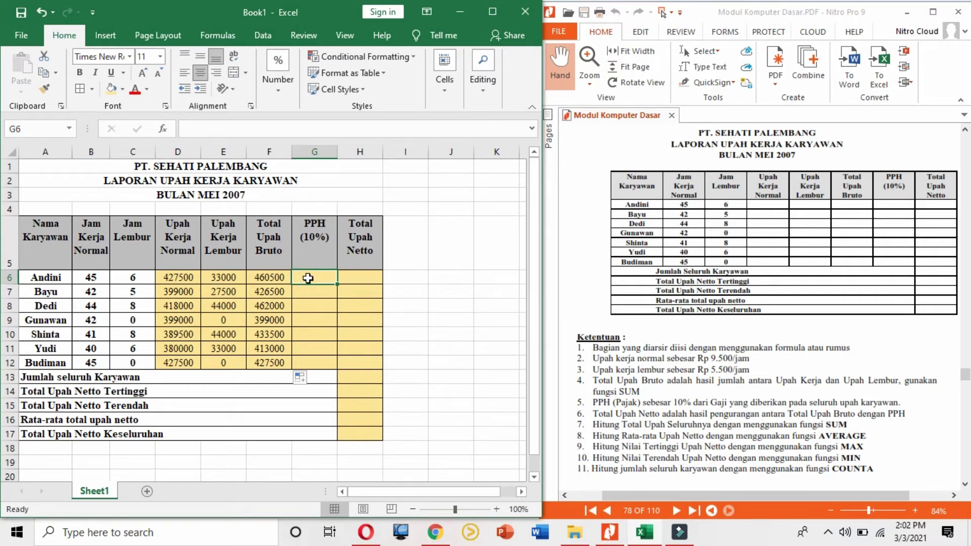
{"action": "type", "text": "=10%"}
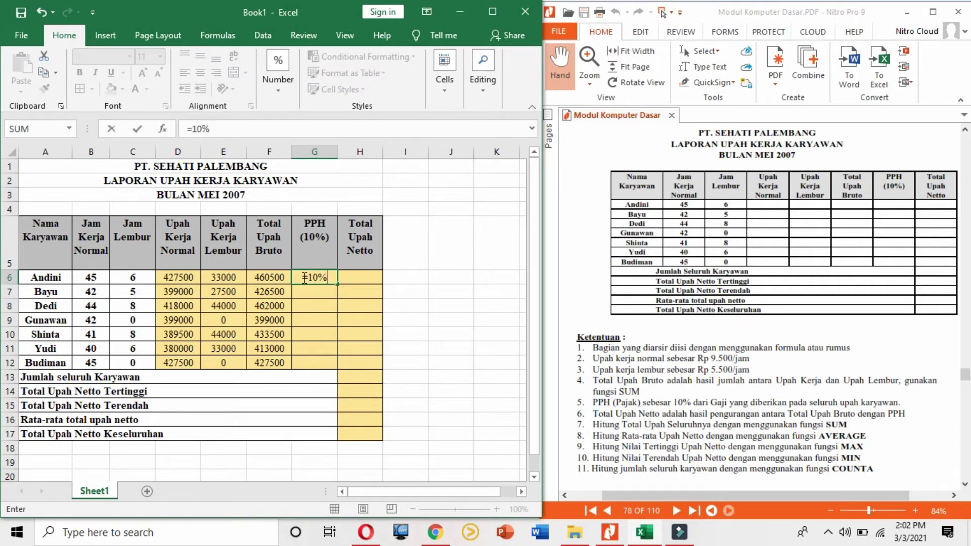
{"action": "type", "text": "*"}
{"action": "left_click", "coordinate": [259, 276]}
{"action": "key", "text": "Return"}
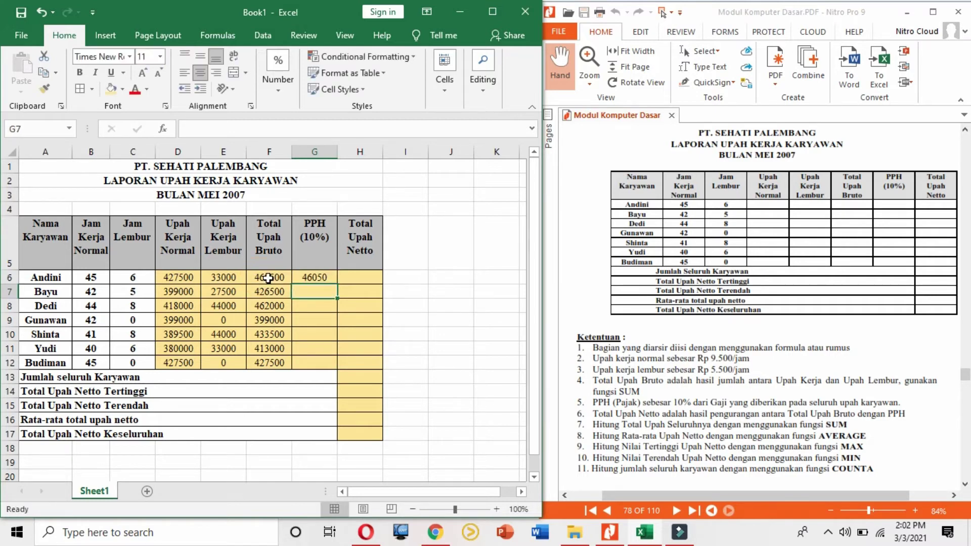
{"action": "left_click", "coordinate": [322, 276]}
{"action": "left_click_drag", "start_coordinate": [337, 284], "coordinate": [337, 373]}
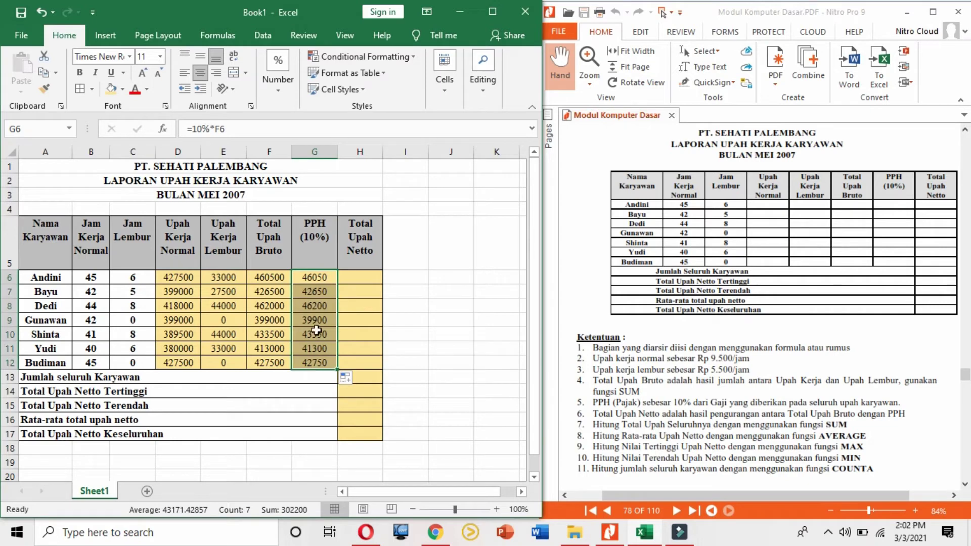
{"action": "left_click", "coordinate": [324, 291]}
Enter the formula =F6-G6 in H6 to calculate the Total Upah Netto
{"action": "left_click", "coordinate": [367, 276]}
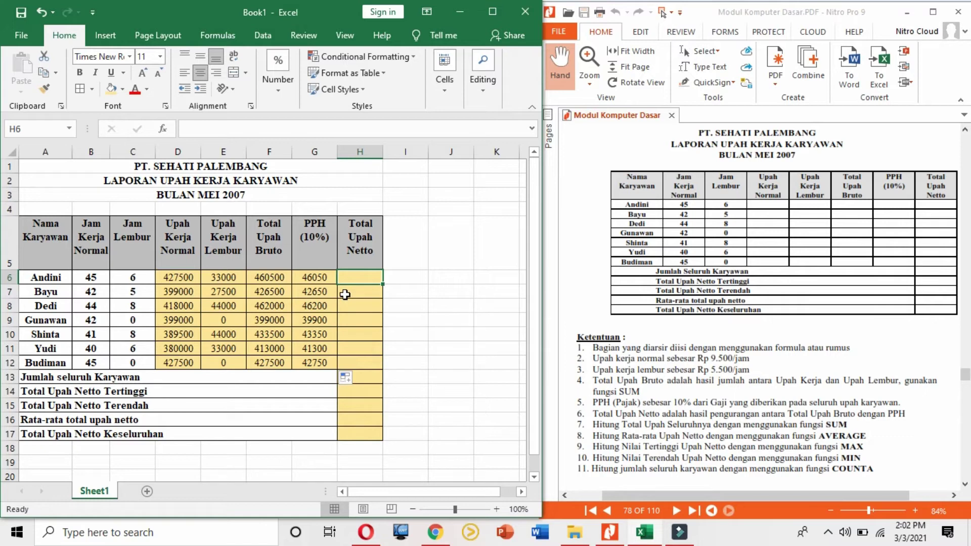
{"action": "type", "text": "="}
{"action": "left_click", "coordinate": [259, 275]}
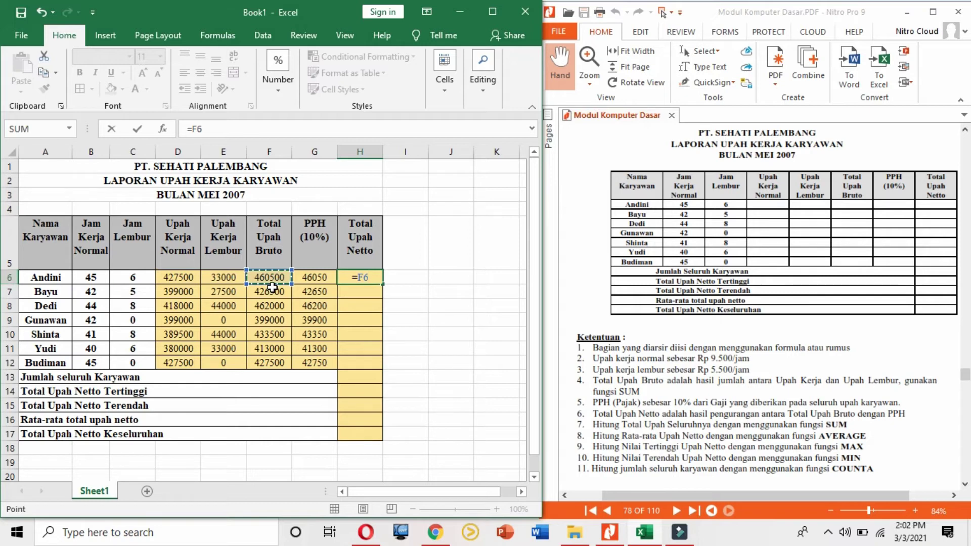
{"action": "type", "text": "-"}
{"action": "left_click", "coordinate": [313, 278]}
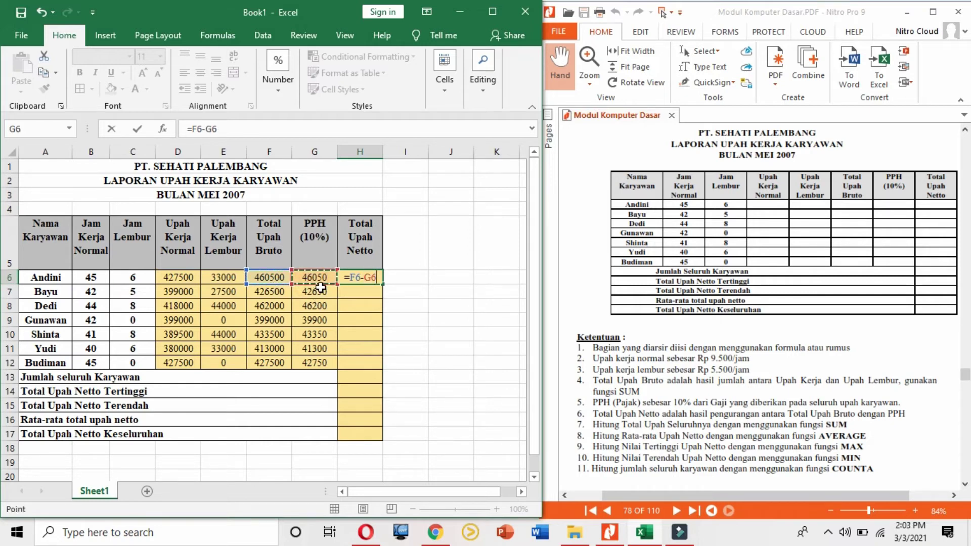
{"action": "key", "text": "Return"}
Fill the net wage formula from H6 down through H12, after checking the gross wage and tax cells in row 7
{"action": "left_click", "coordinate": [374, 274]}
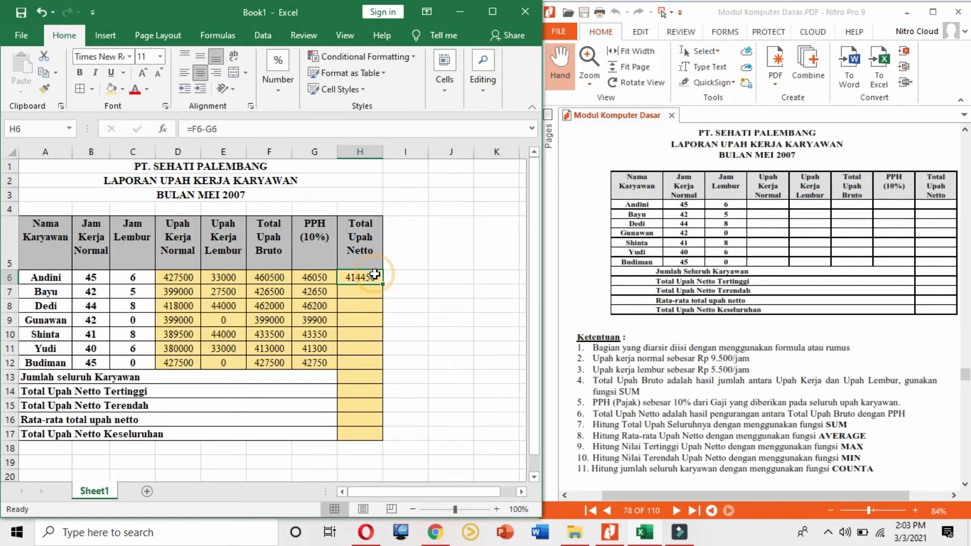
{"action": "left_click", "coordinate": [282, 294]}
{"action": "left_click", "coordinate": [309, 294]}
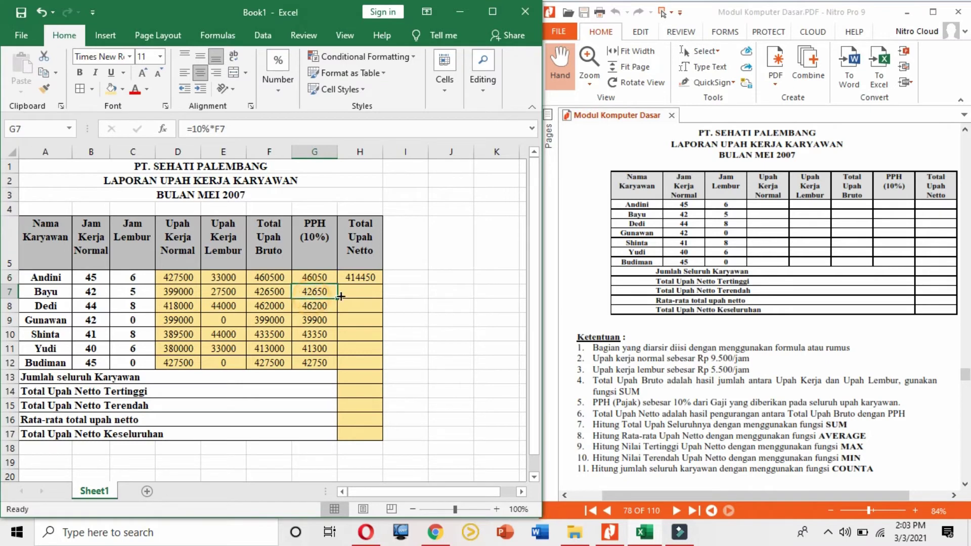
{"action": "left_click", "coordinate": [361, 278]}
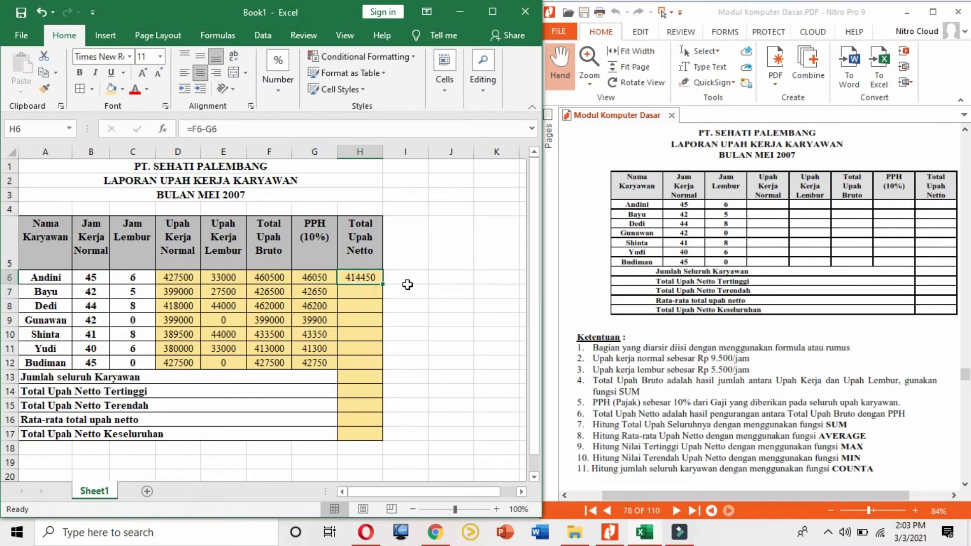
{"action": "left_click_drag", "start_coordinate": [376, 284], "coordinate": [376, 372]}
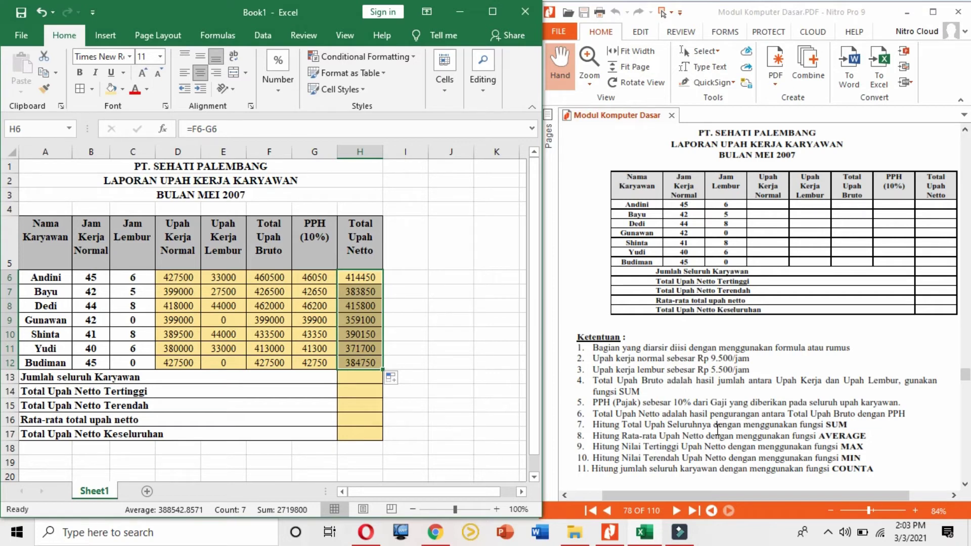
Total the net wages in H17 with =SUM(H6:H12) and widen column H slightly
{"action": "left_click", "coordinate": [363, 434]}
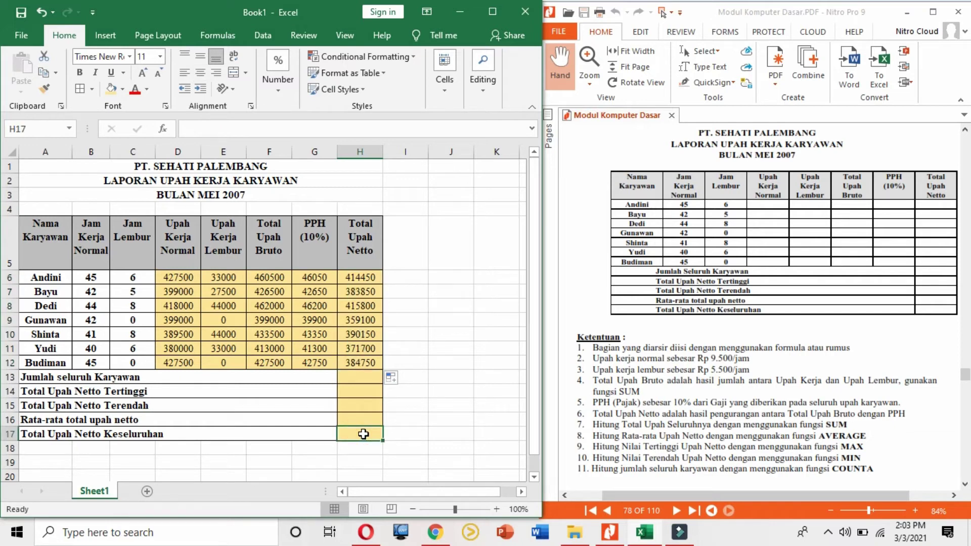
{"action": "type", "text": "="}
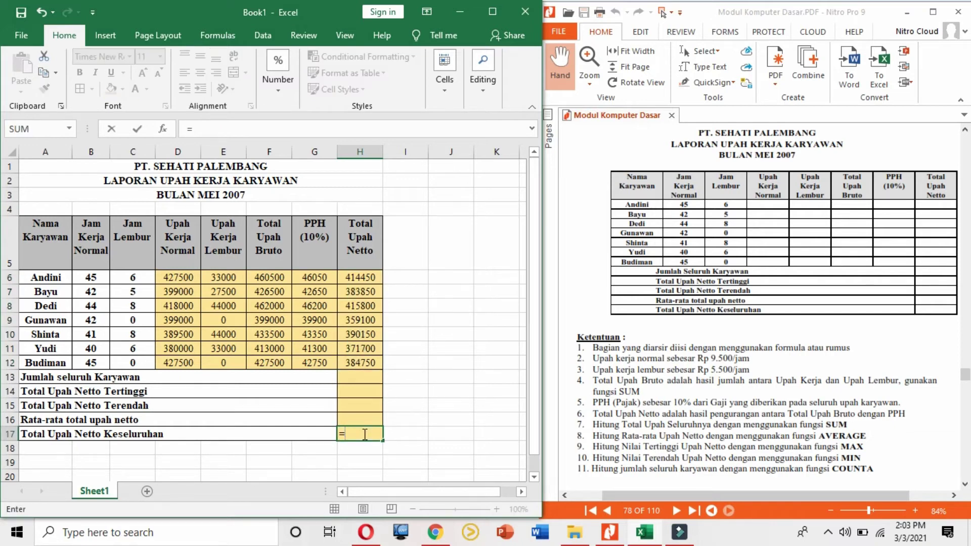
{"action": "type", "text": "sum"}
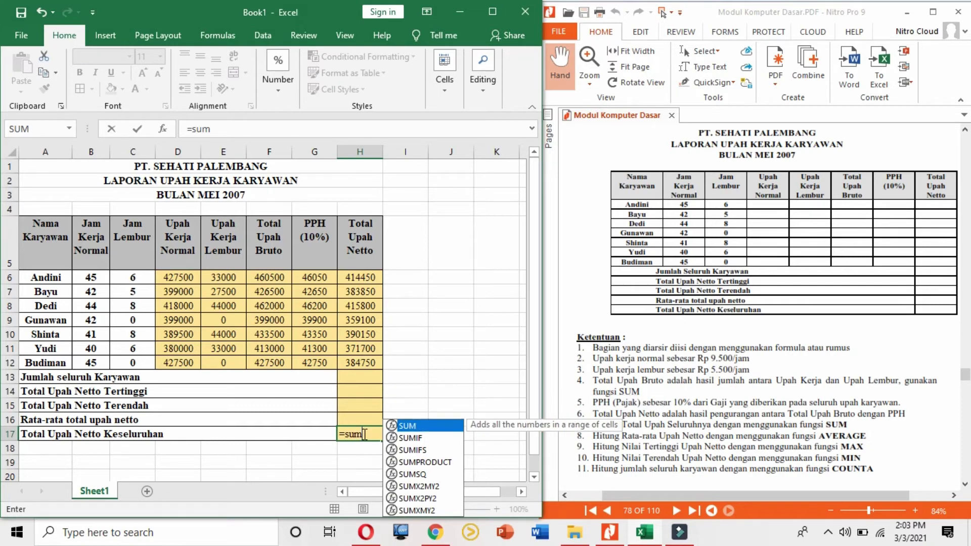
{"action": "type", "text": "("}
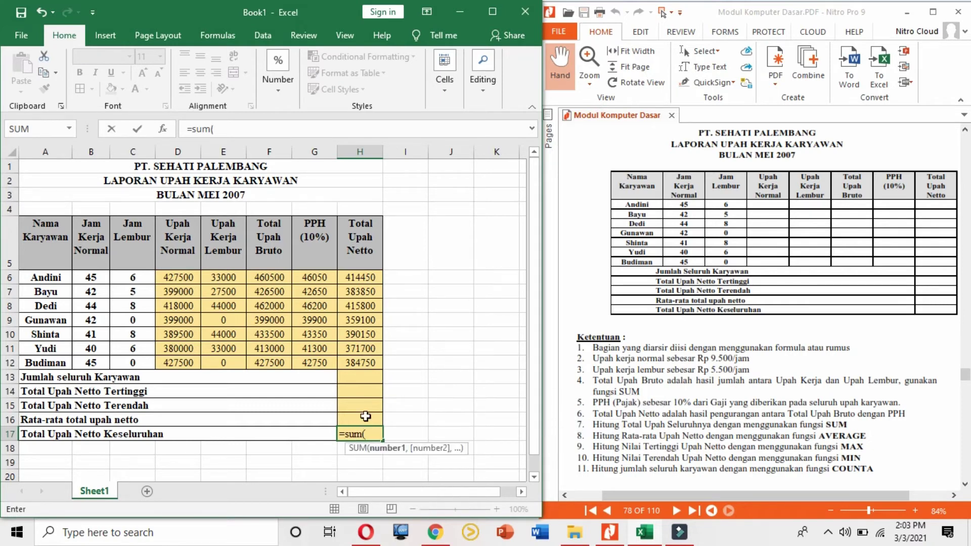
{"action": "left_click_drag", "start_coordinate": [365, 278], "coordinate": [361, 363]}
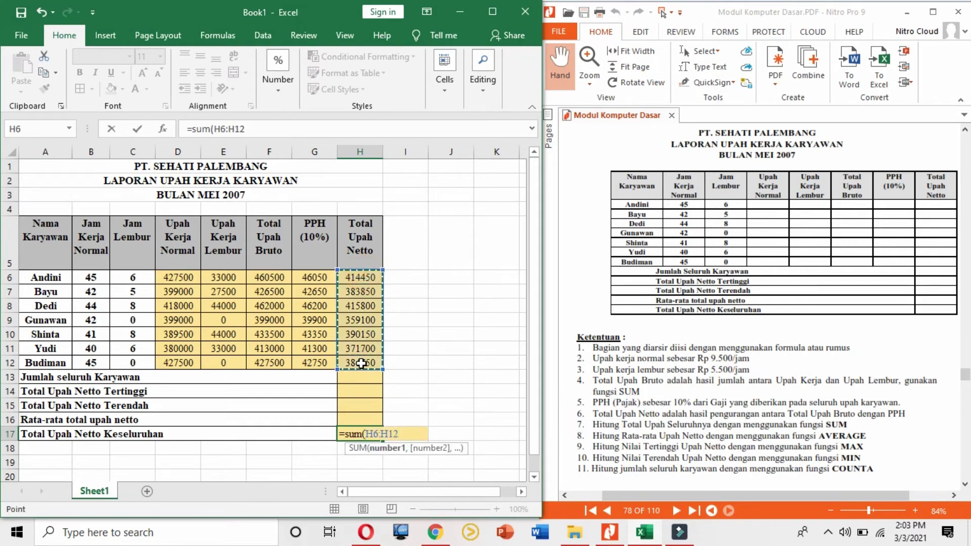
{"action": "type", "text": ")"}
{"action": "key", "text": "Return"}
{"action": "left_click_drag", "start_coordinate": [383, 152], "coordinate": [395, 151]}
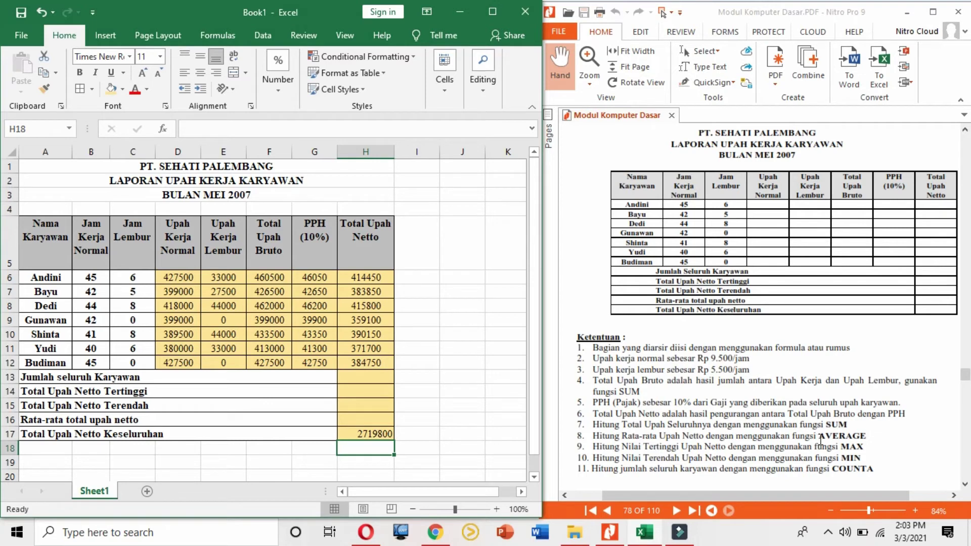
Enter =AVERAGE(H6:H12) in the Rata-rata total upah netto cell H16
{"action": "left_click", "coordinate": [376, 417]}
{"action": "type", "text": "="}
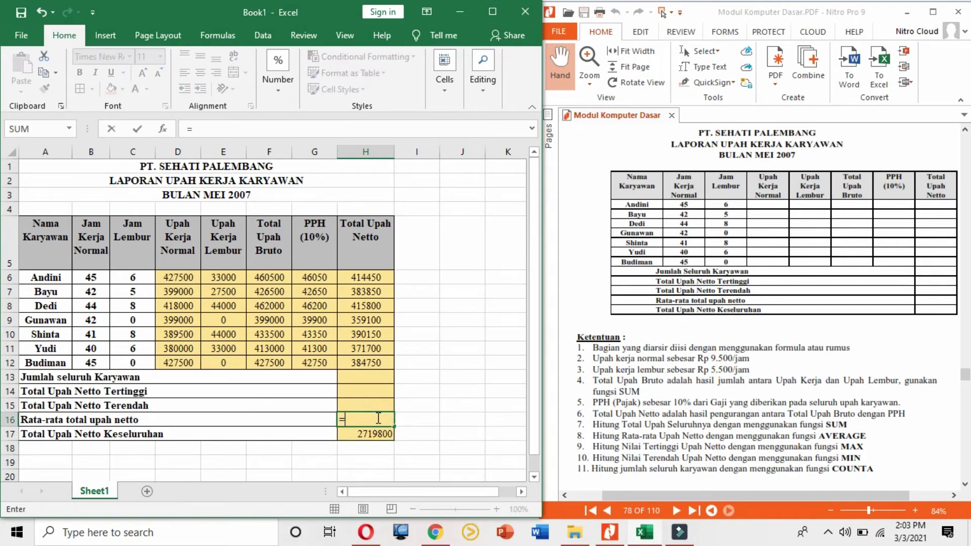
{"action": "type", "text": "aver"}
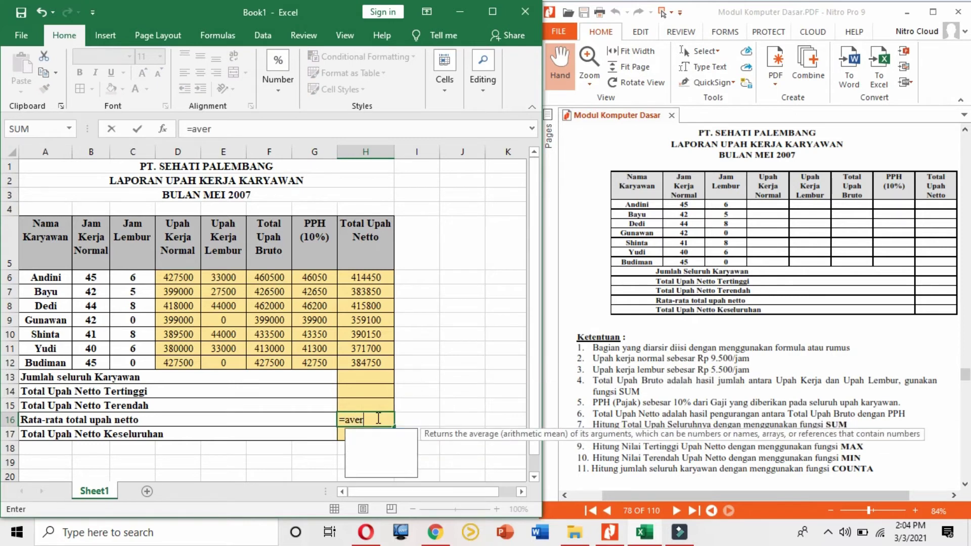
{"action": "type", "text": "age("}
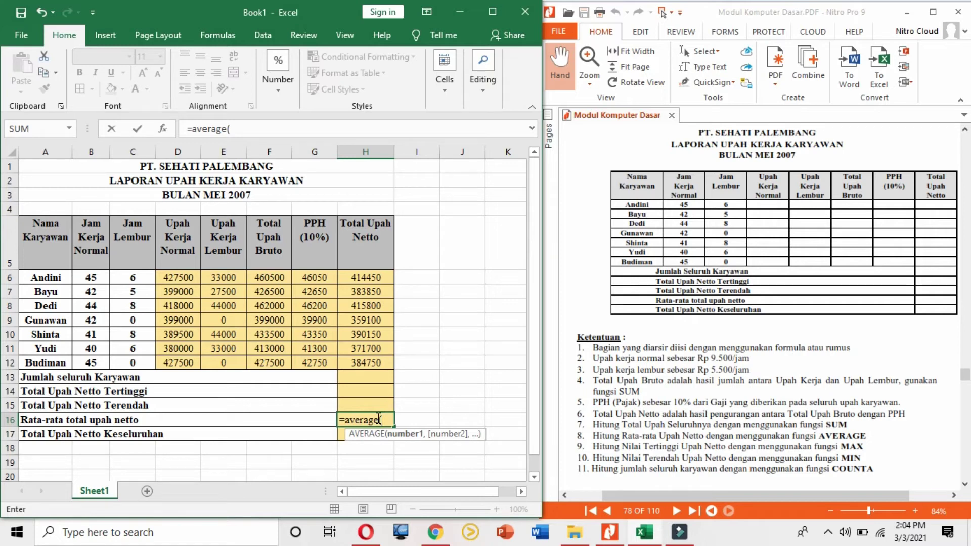
{"action": "left_click_drag", "start_coordinate": [377, 277], "coordinate": [379, 360]}
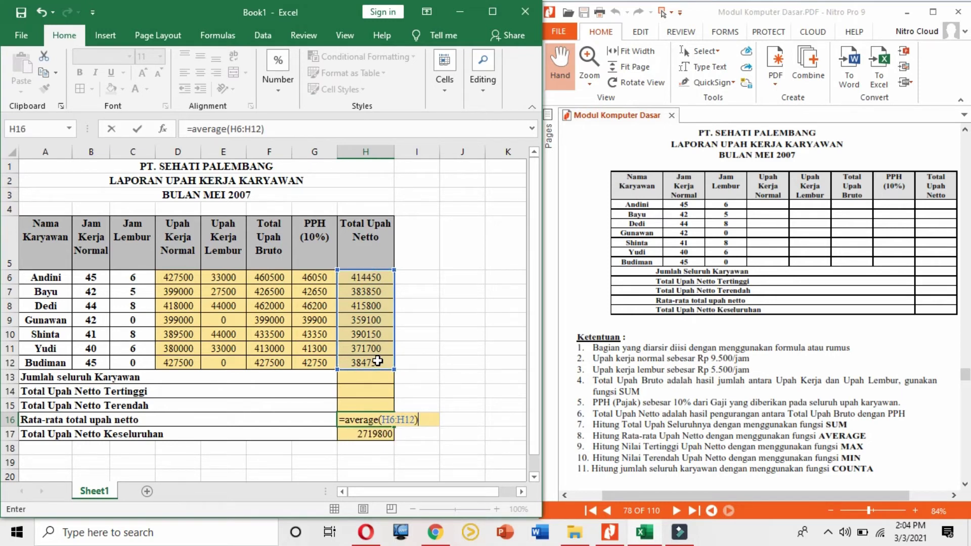
{"action": "key", "text": "Return"}
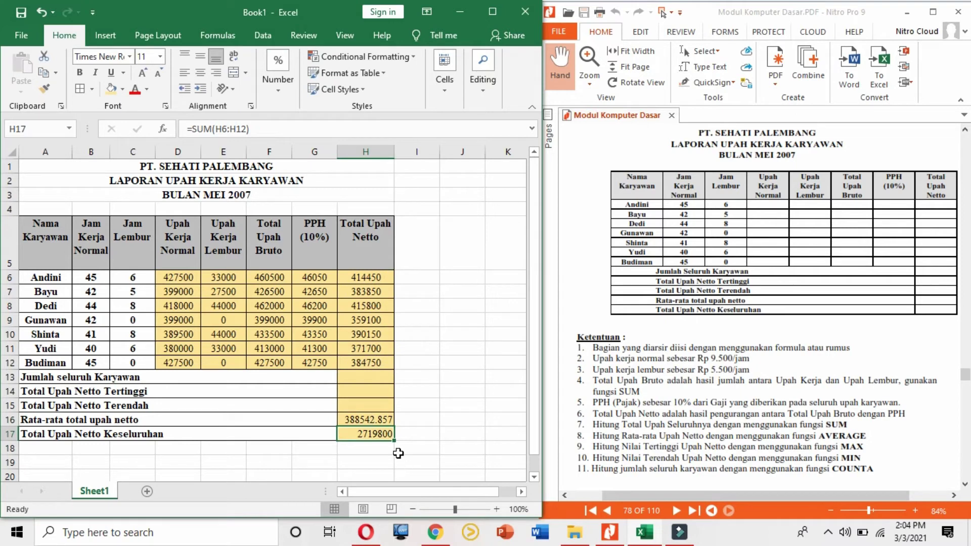
Enter =MAX(H6:H12) in the Total Upah Netto Tertinggi cell H14
{"action": "left_click", "coordinate": [362, 405]}
{"action": "left_click", "coordinate": [362, 405]}
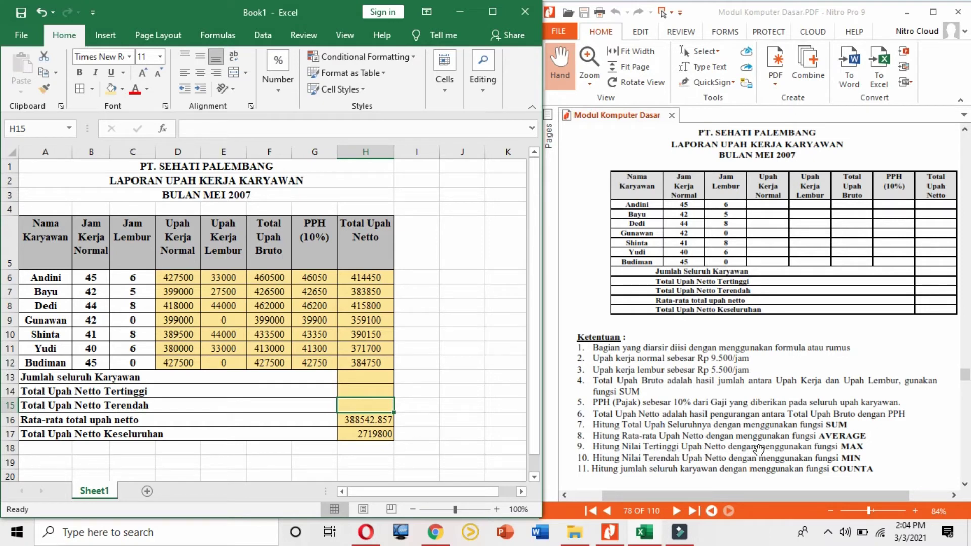
{"action": "left_click", "coordinate": [380, 390]}
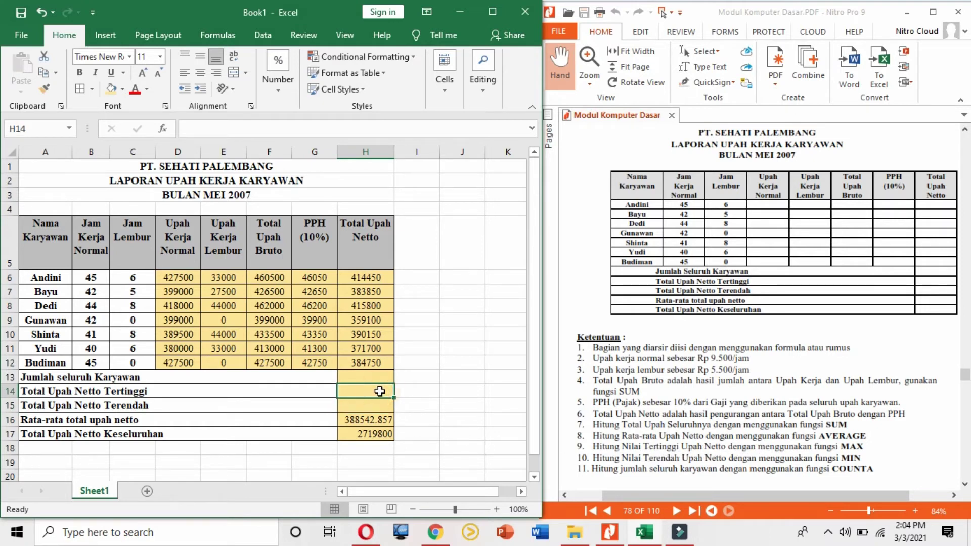
{"action": "type", "text": "=ma"}
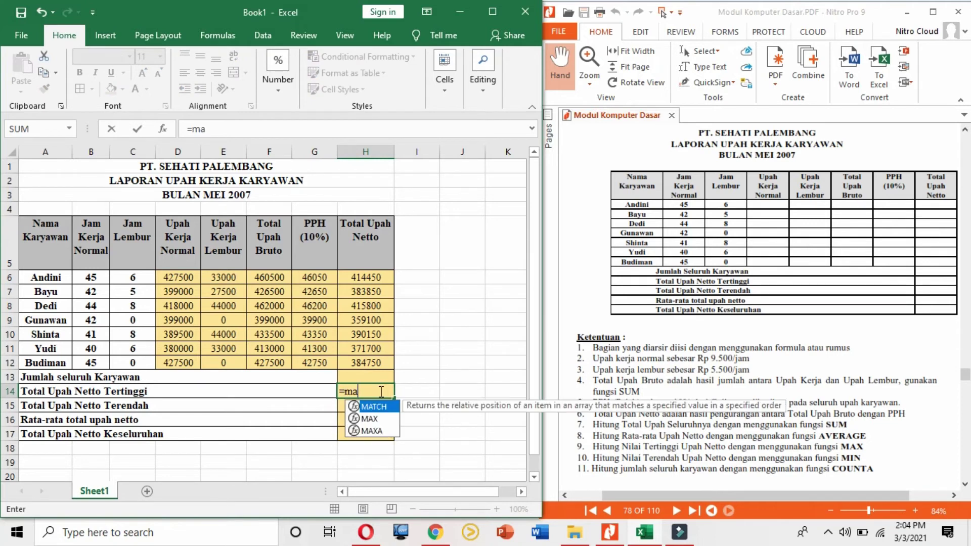
{"action": "type", "text": "x("}
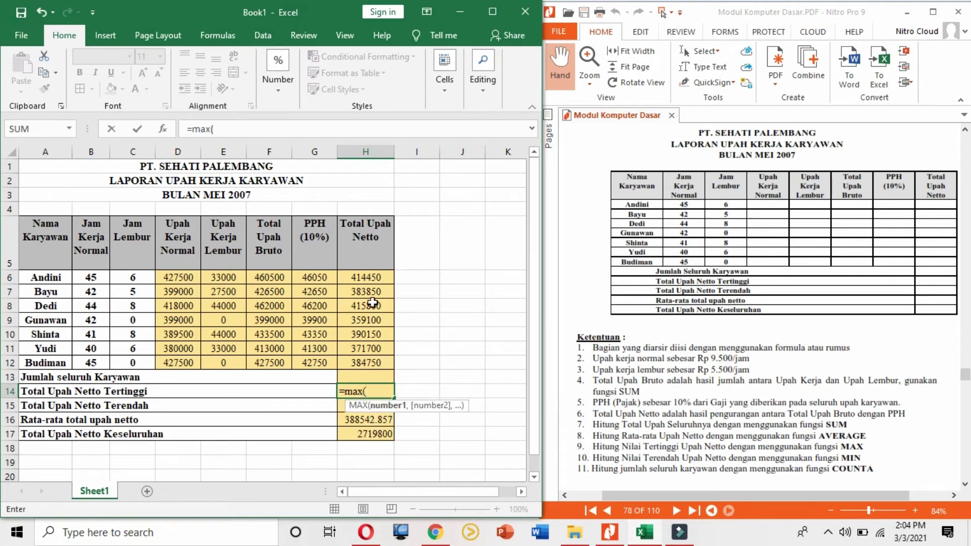
{"action": "left_click_drag", "start_coordinate": [366, 274], "coordinate": [365, 363]}
{"action": "type", "text": ")"}
{"action": "key", "text": "Return"}
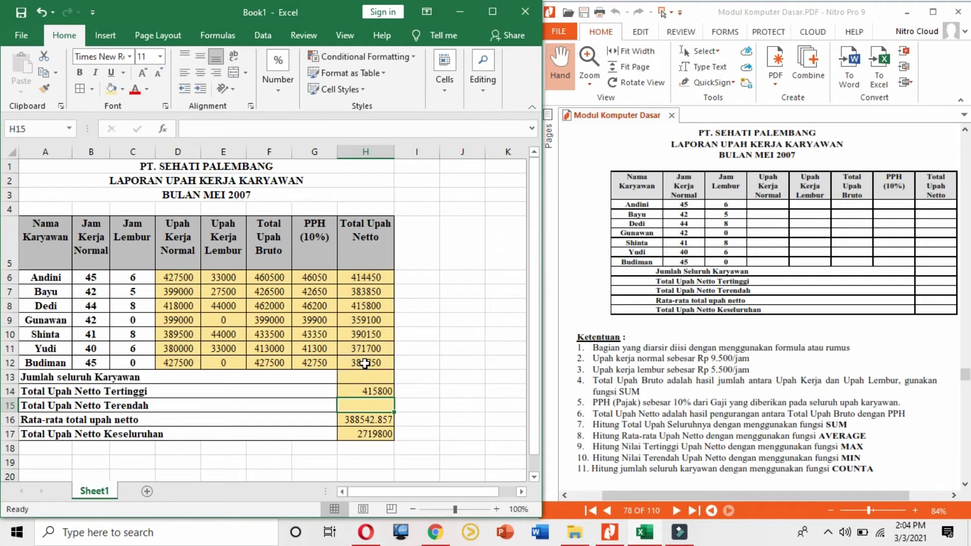
Enter =MIN(H6:H12) in the Total Upah Netto Terendah cell H15
{"action": "type", "text": "="}
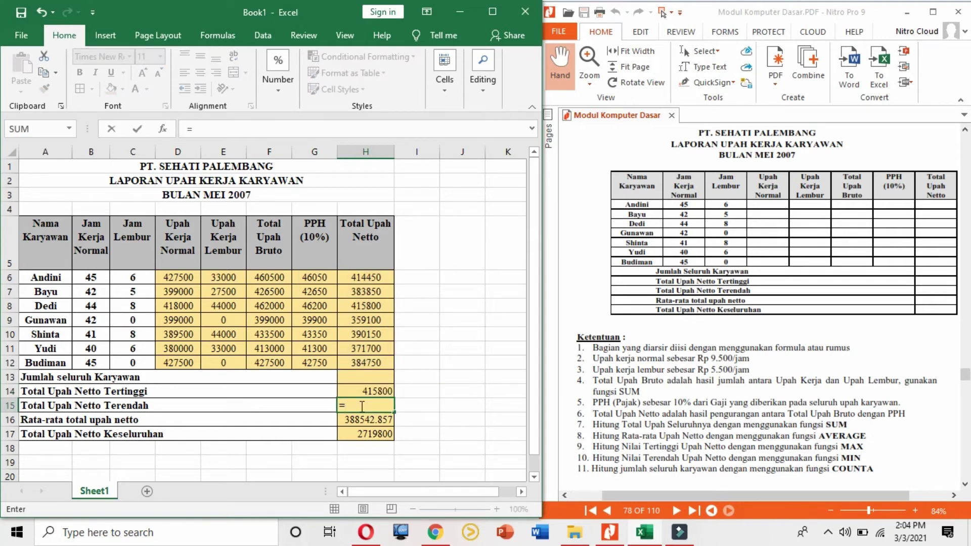
{"action": "type", "text": "min("}
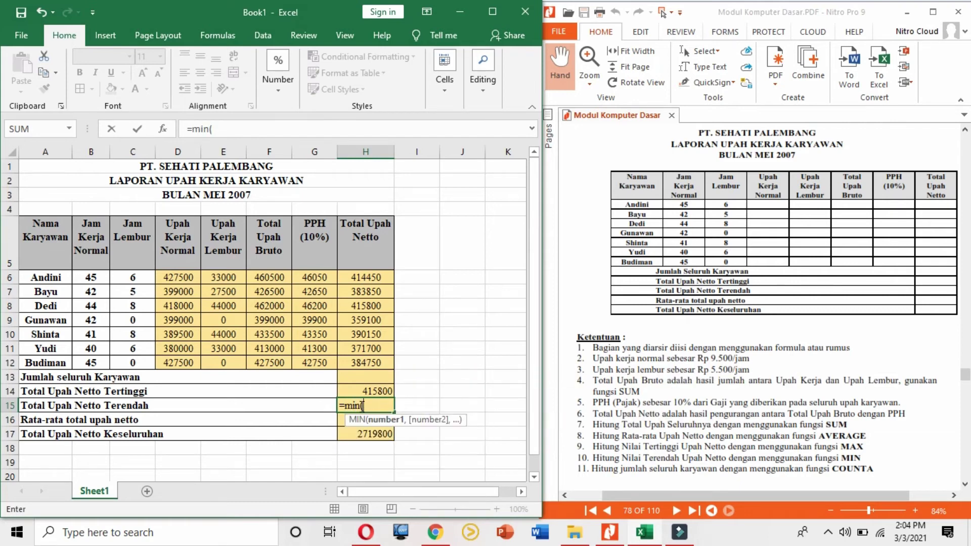
{"action": "left_click_drag", "start_coordinate": [368, 278], "coordinate": [374, 362]}
{"action": "key", "text": "Return"}
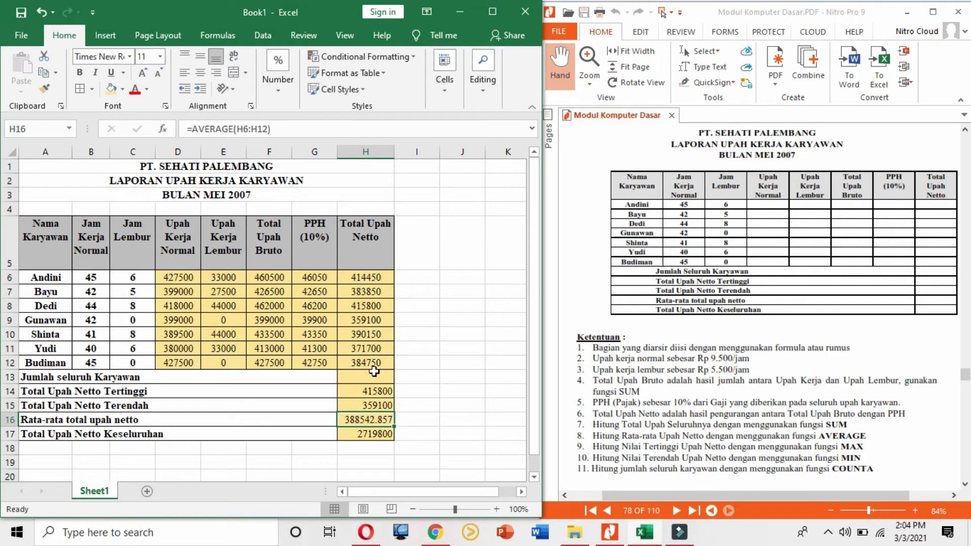
Enter =COUNTA(H6:H11) in the Jumlah seluruh Karyawan cell H13
{"action": "left_click", "coordinate": [373, 377]}
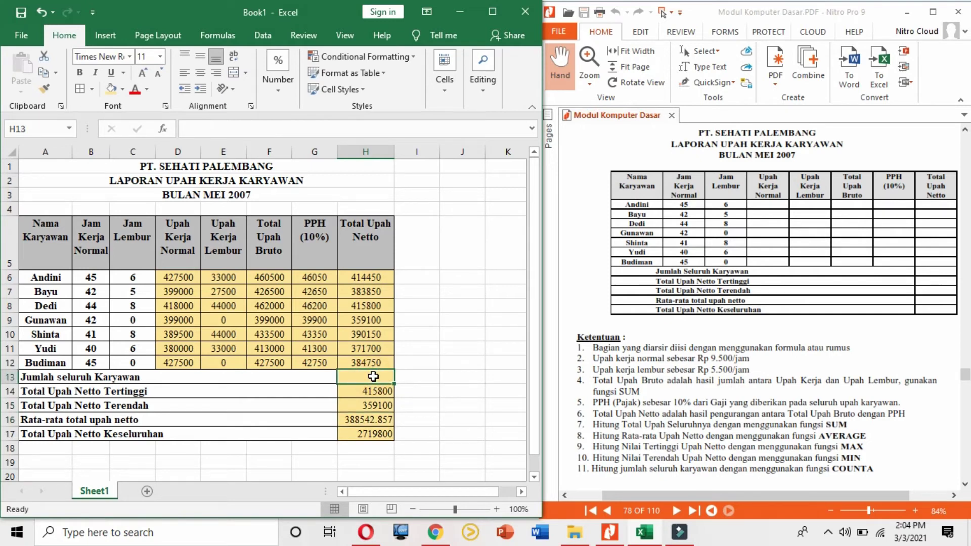
{"action": "type", "text": "="}
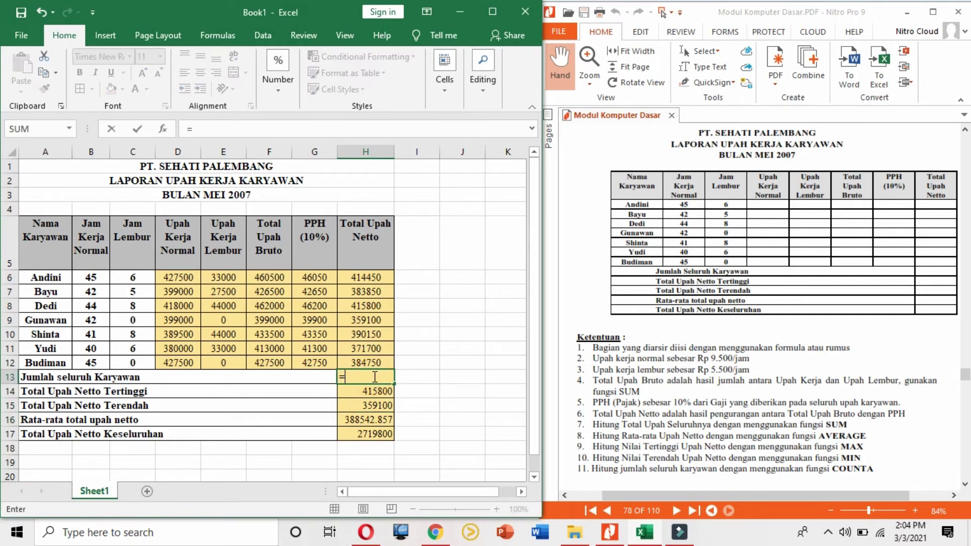
{"action": "type", "text": "C"}
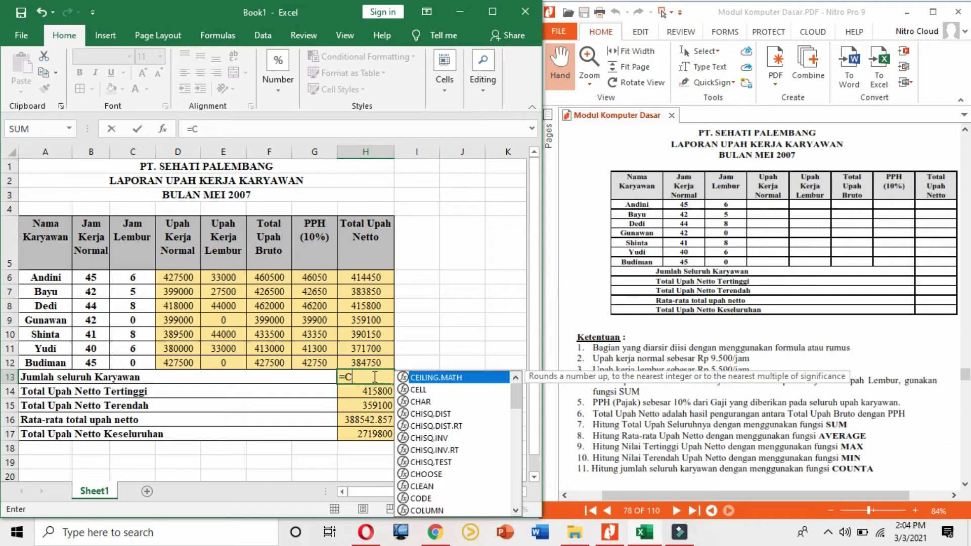
{"action": "key", "text": "BackSpace"}
{"action": "type", "text": "counta"}
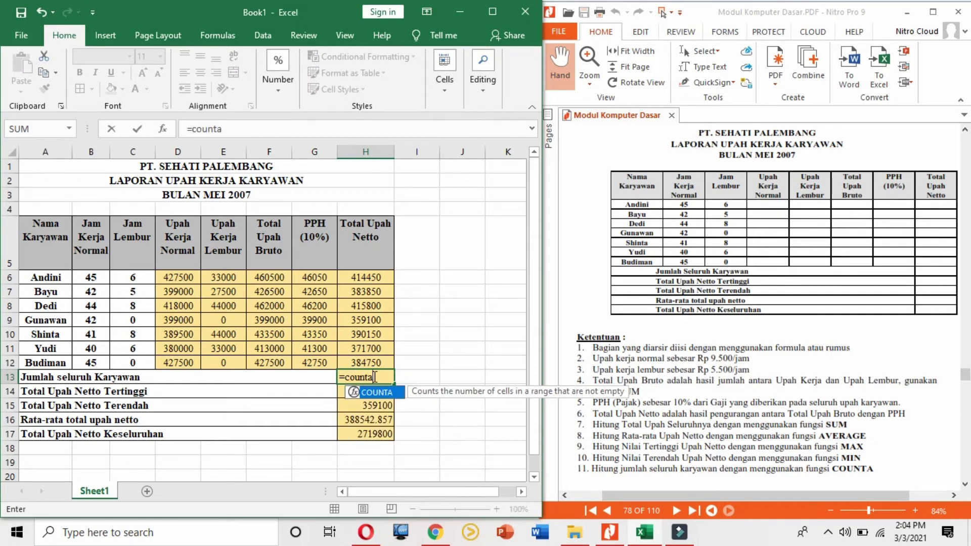
{"action": "type", "text": "("}
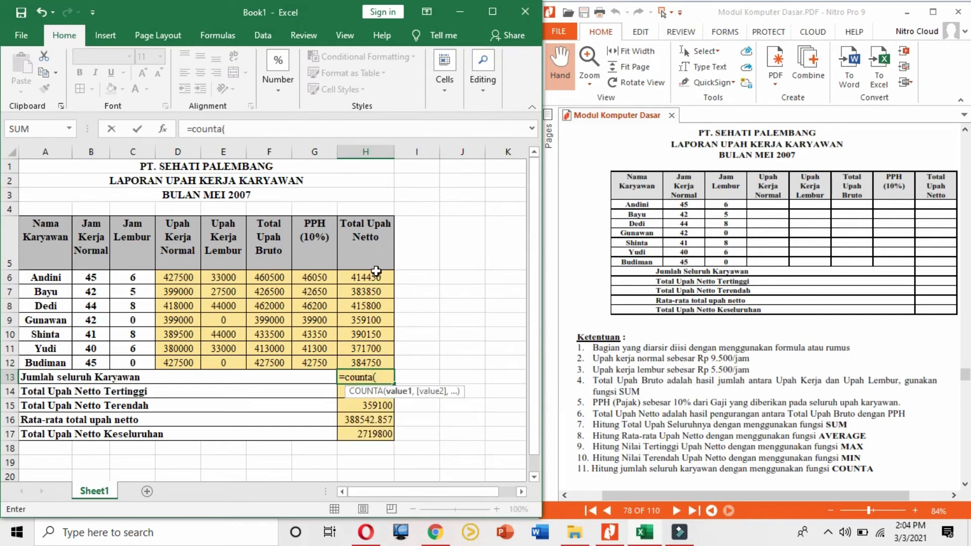
{"action": "left_click_drag", "start_coordinate": [375, 275], "coordinate": [367, 355]}
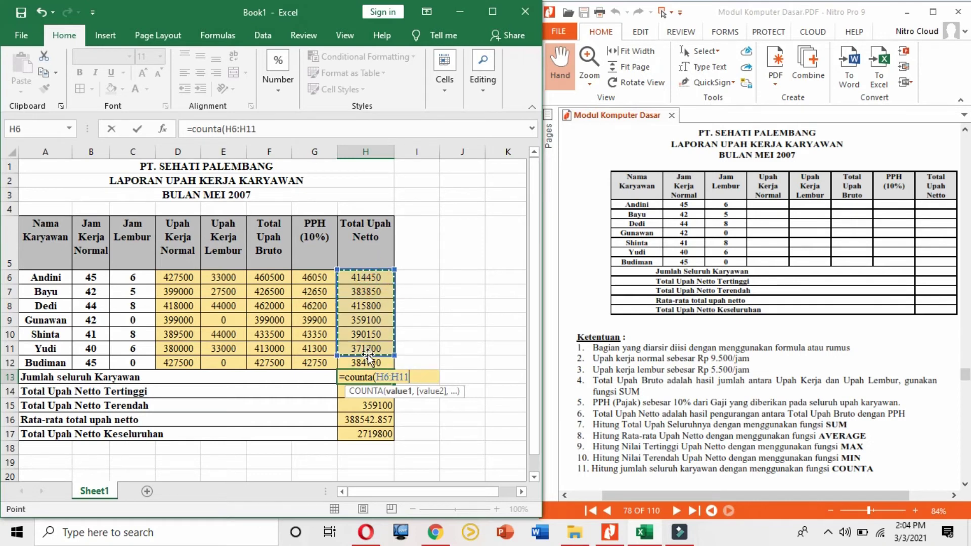
{"action": "type", "text": ")"}
{"action": "key", "text": "Return"}
Maximize the workbook window and examine the calculated wage cells D6:H12, including the overtime and gross wage formulas in row 6
{"action": "left_click_drag", "start_coordinate": [180, 275], "coordinate": [372, 362]}
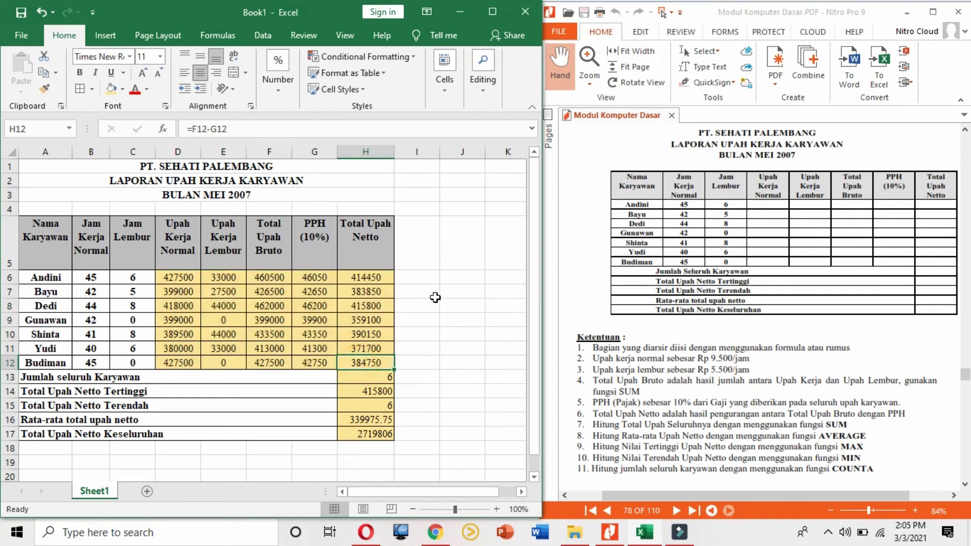
{"action": "left_click", "coordinate": [496, 11]}
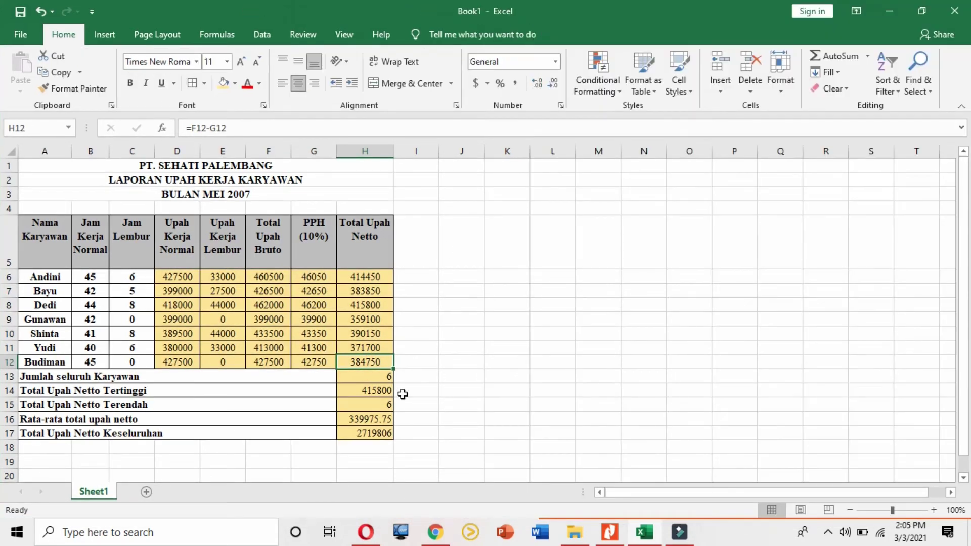
{"action": "left_click", "coordinate": [403, 392]}
{"action": "left_click_drag", "start_coordinate": [187, 278], "coordinate": [364, 361]}
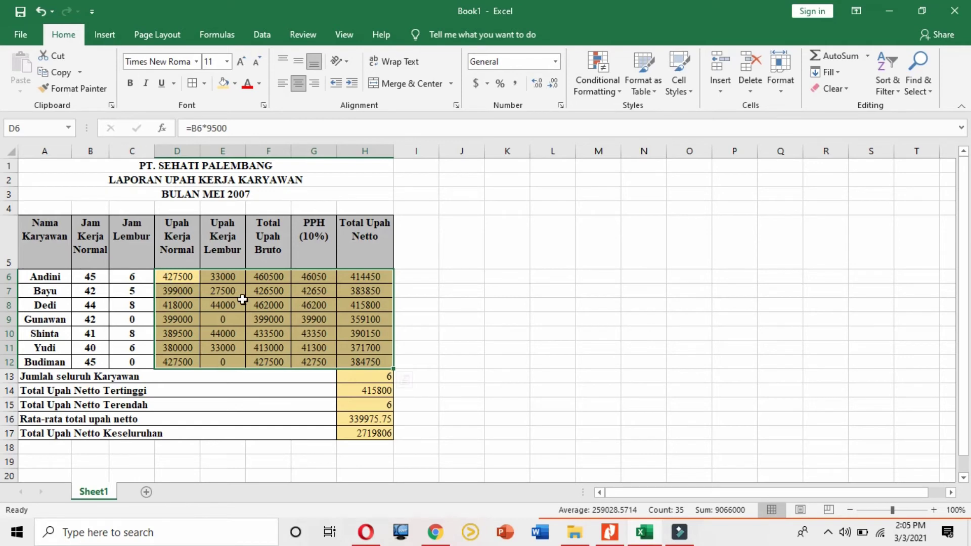
{"action": "left_click", "coordinate": [218, 276]}
{"action": "left_click", "coordinate": [264, 277]}
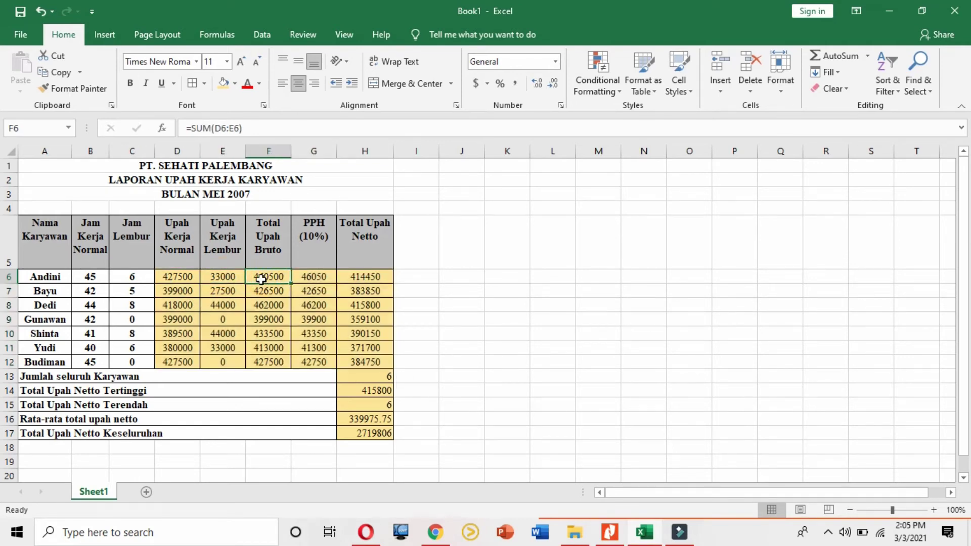
Apply the Currency number format to the wage cells D6:H10
{"action": "left_click_drag", "start_coordinate": [173, 274], "coordinate": [385, 335]}
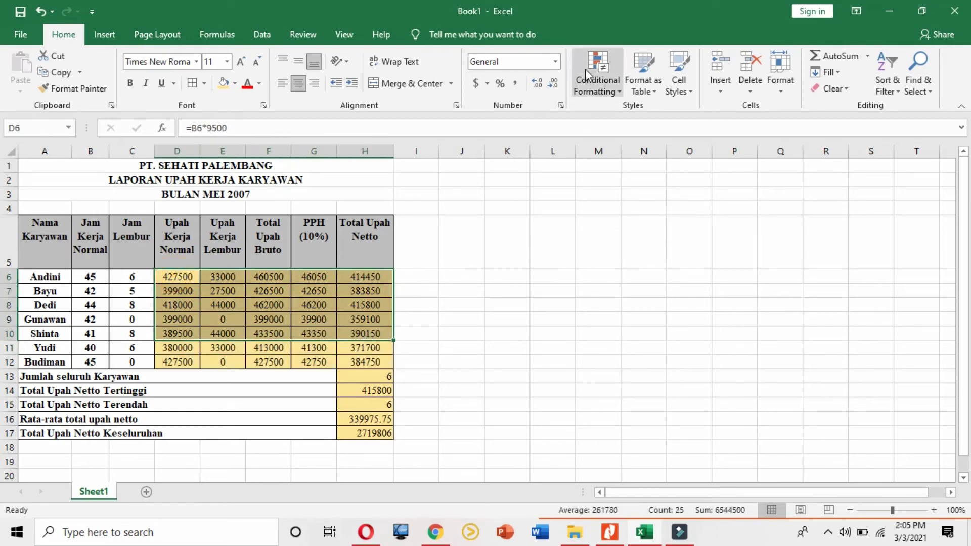
{"action": "left_click", "coordinate": [556, 64]}
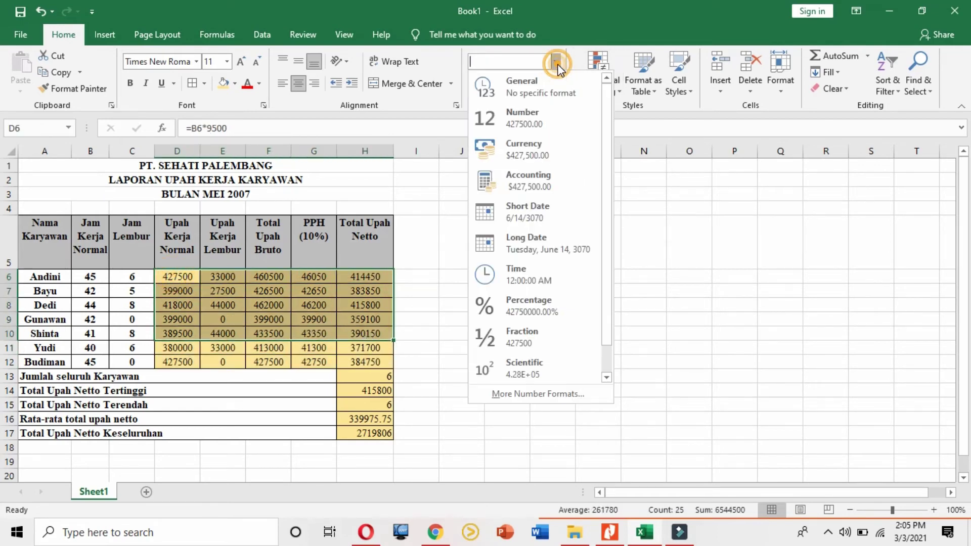
{"action": "left_click", "coordinate": [570, 153]}
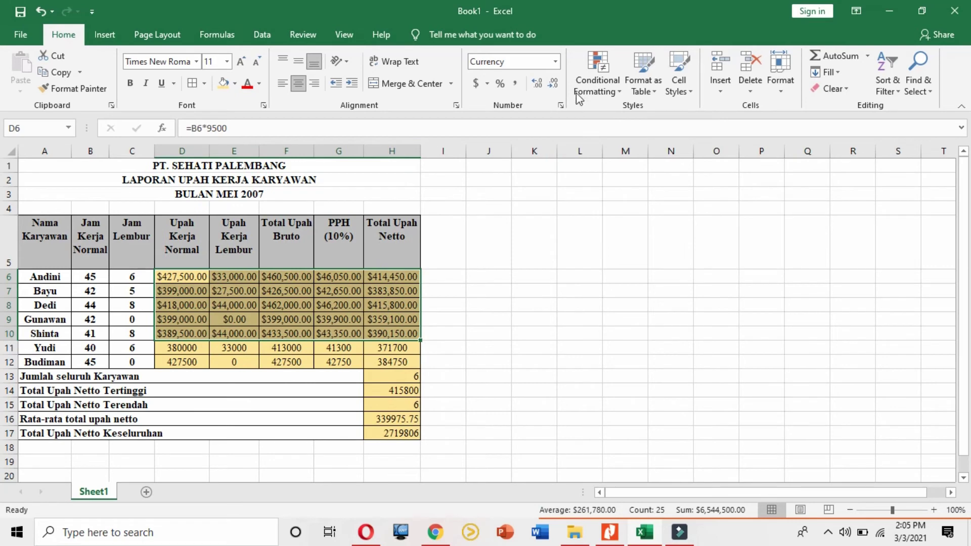
Switch the wage cells D6:H10 to the Accounting format with the Rp Indonesian symbol
{"action": "left_click", "coordinate": [488, 84]}
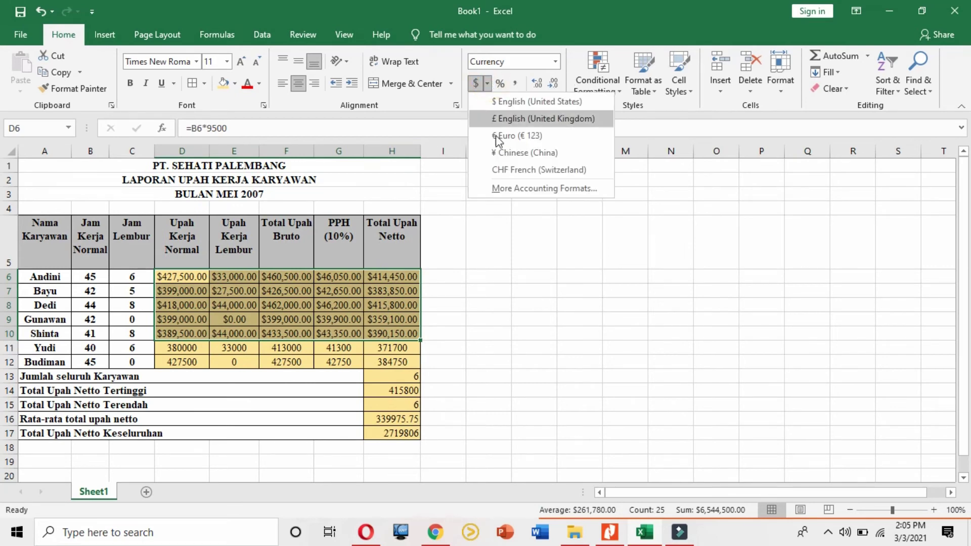
{"action": "left_click", "coordinate": [506, 191]}
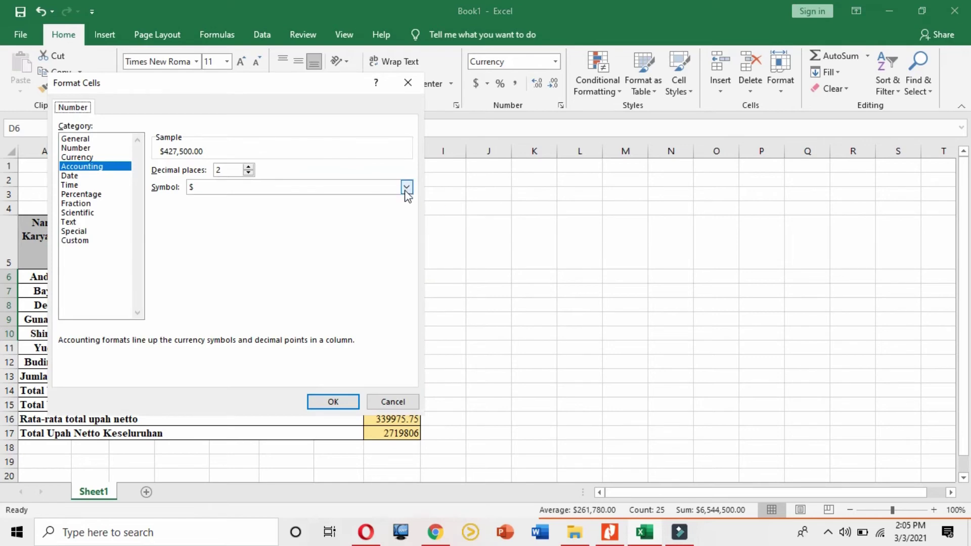
{"action": "left_click", "coordinate": [406, 187]}
{"action": "left_click", "coordinate": [408, 226]}
{"action": "left_click_drag", "start_coordinate": [407, 228], "coordinate": [409, 274]}
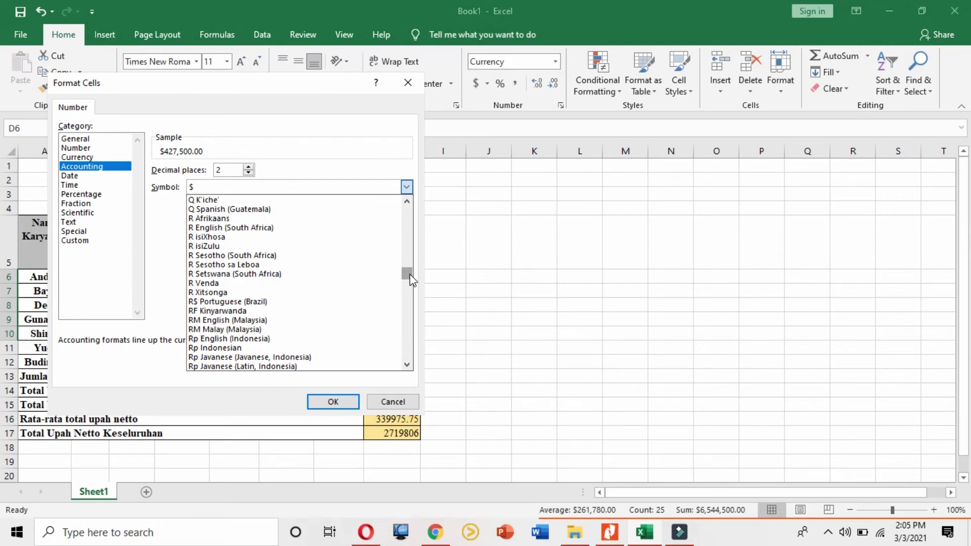
{"action": "left_click", "coordinate": [216, 348]}
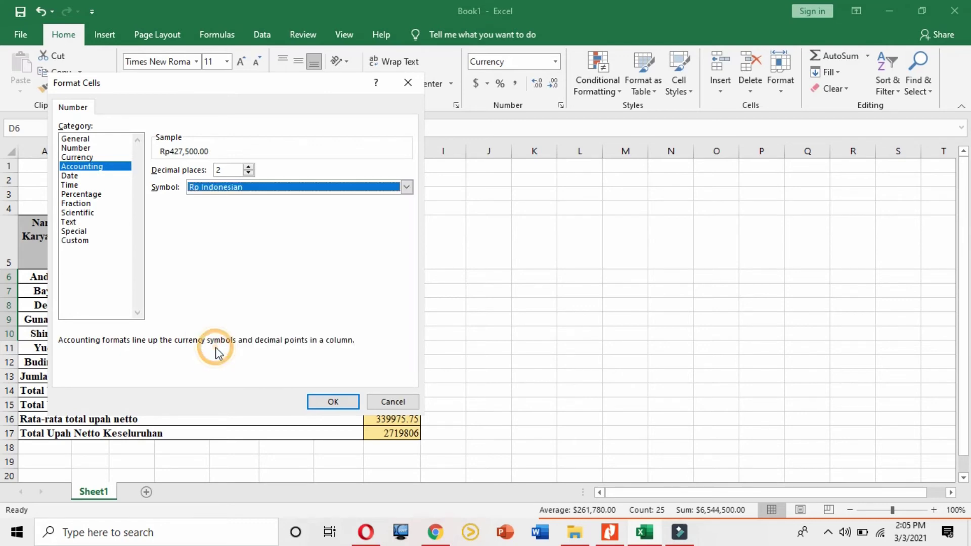
{"action": "left_click", "coordinate": [349, 406]}
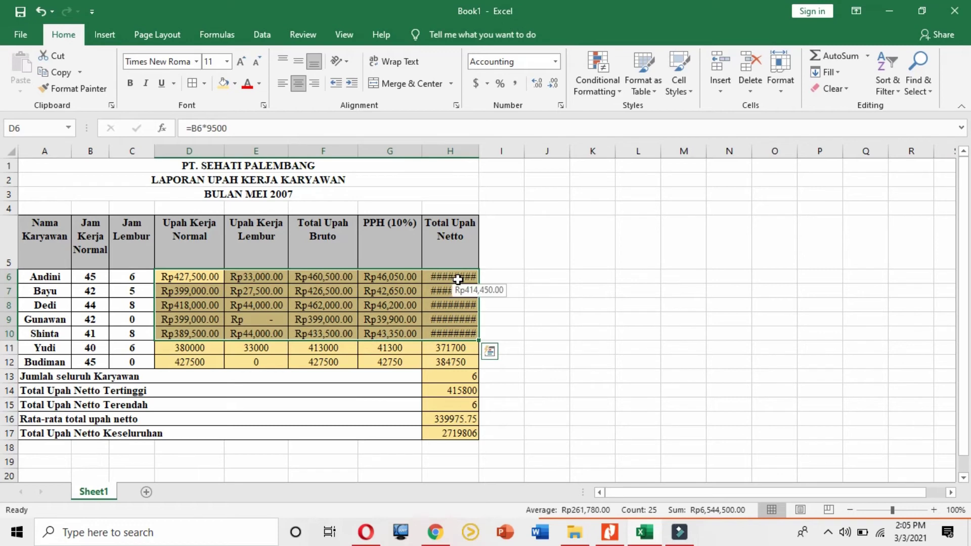
Widen column H to fit the Rupiah amounts and recheck the exercise instructions in the Nitro Pro PDF before returning to Excel
{"action": "left_click", "coordinate": [451, 305]}
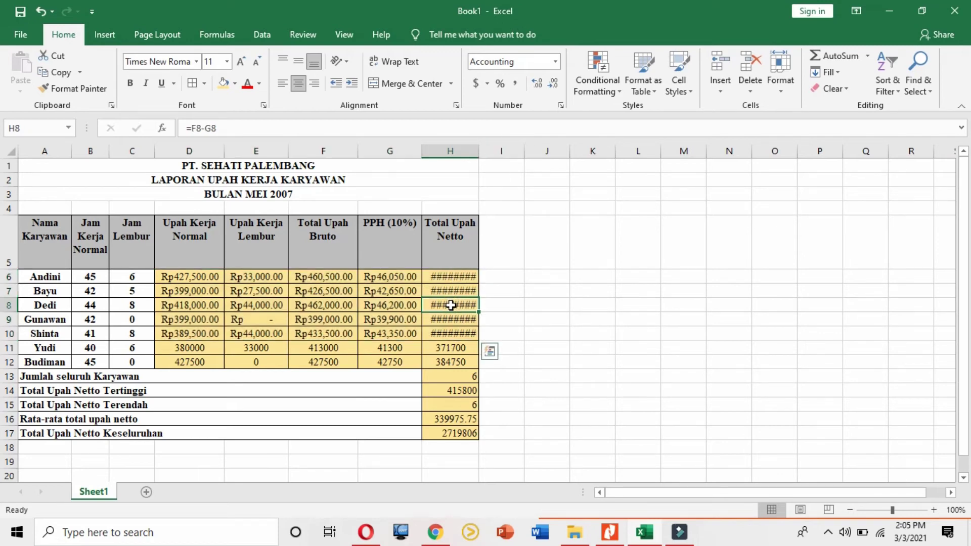
{"action": "left_click_drag", "start_coordinate": [479, 152], "coordinate": [499, 153]}
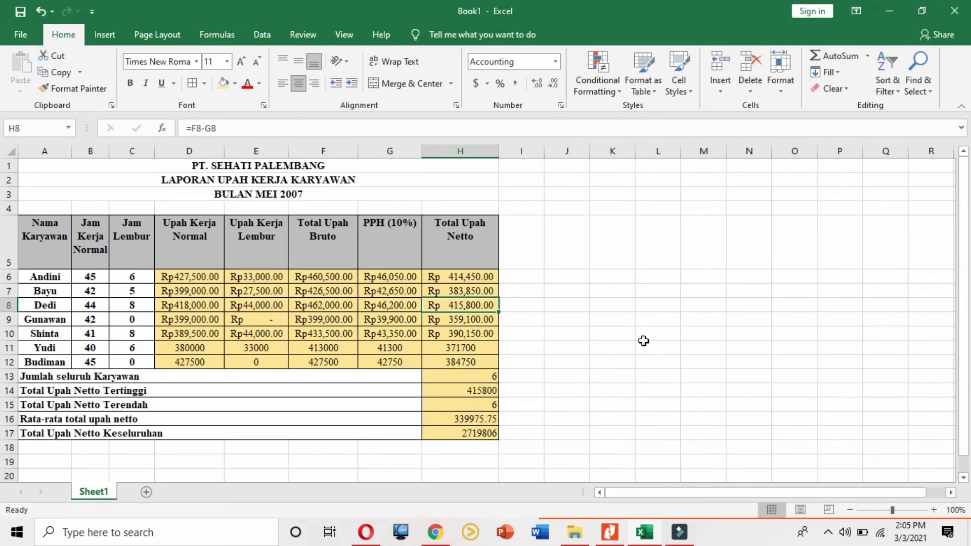
{"action": "left_click", "coordinate": [610, 531]}
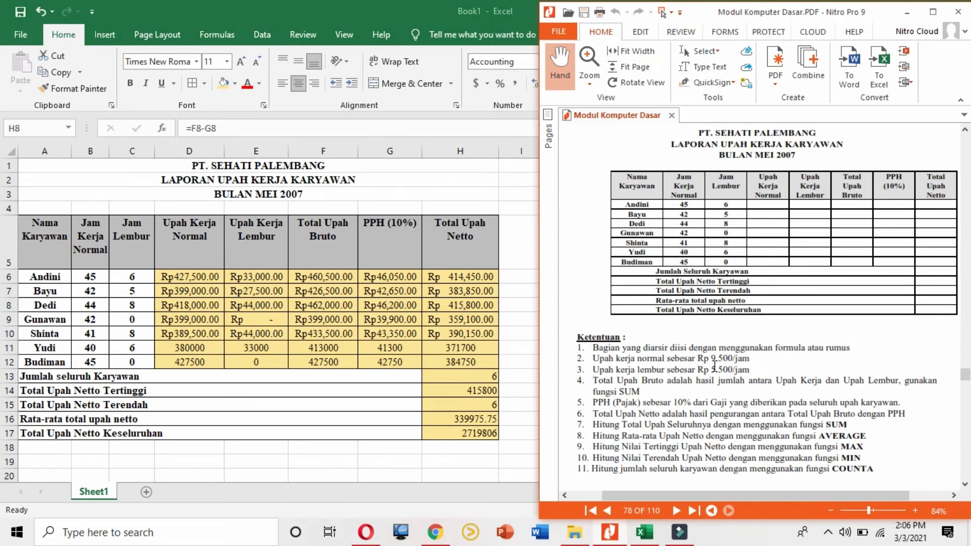
{"action": "left_click", "coordinate": [286, 279]}
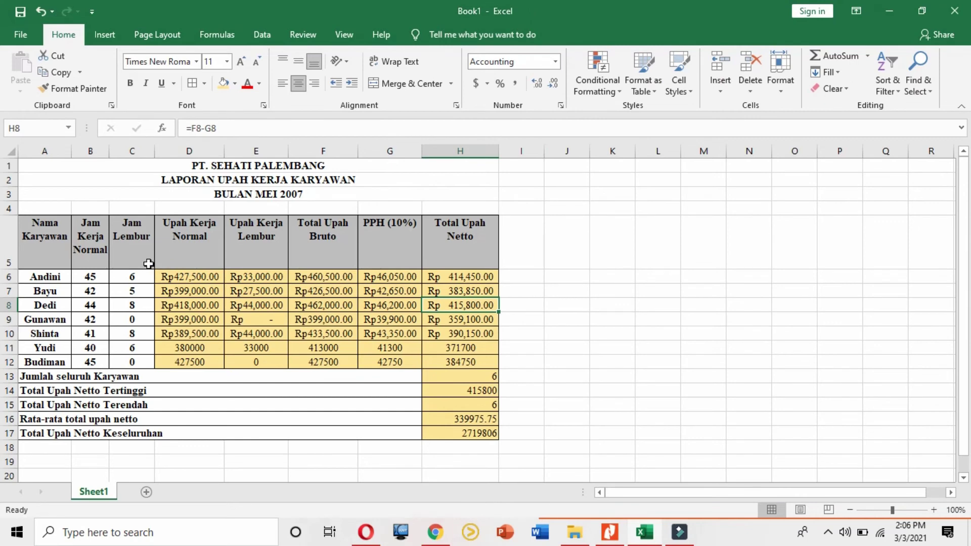
{"action": "left_click", "coordinate": [25, 39]}
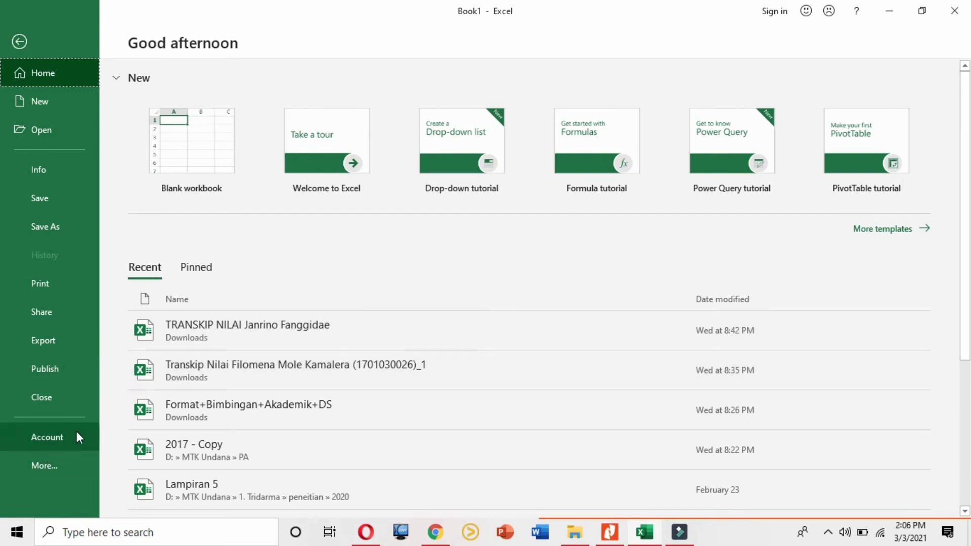
{"action": "left_click", "coordinate": [55, 458]}
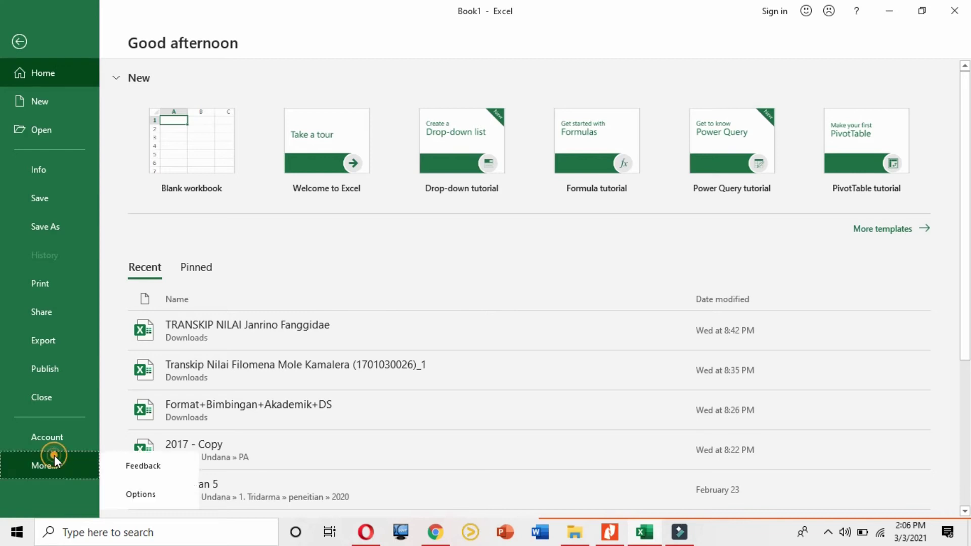
{"action": "left_click", "coordinate": [79, 440]}
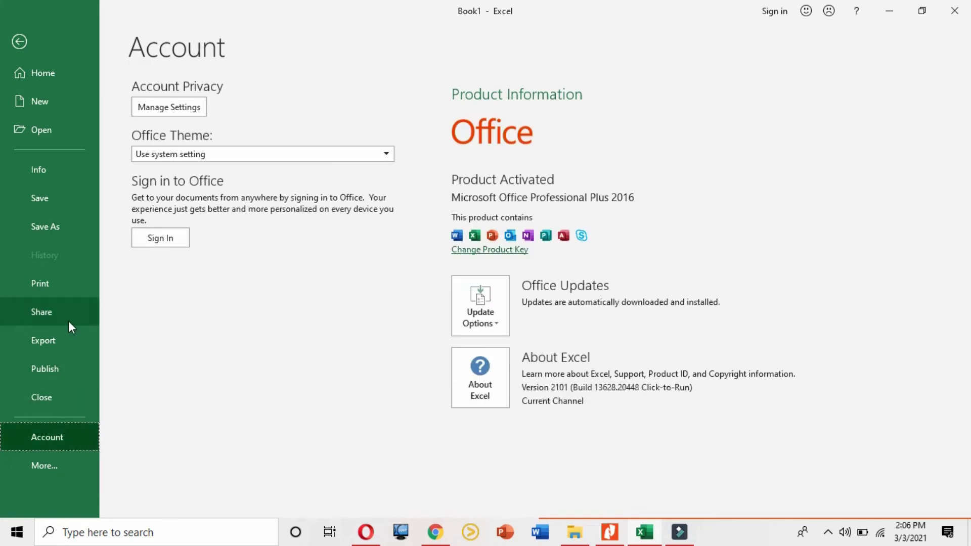
{"action": "left_click", "coordinate": [49, 170]}
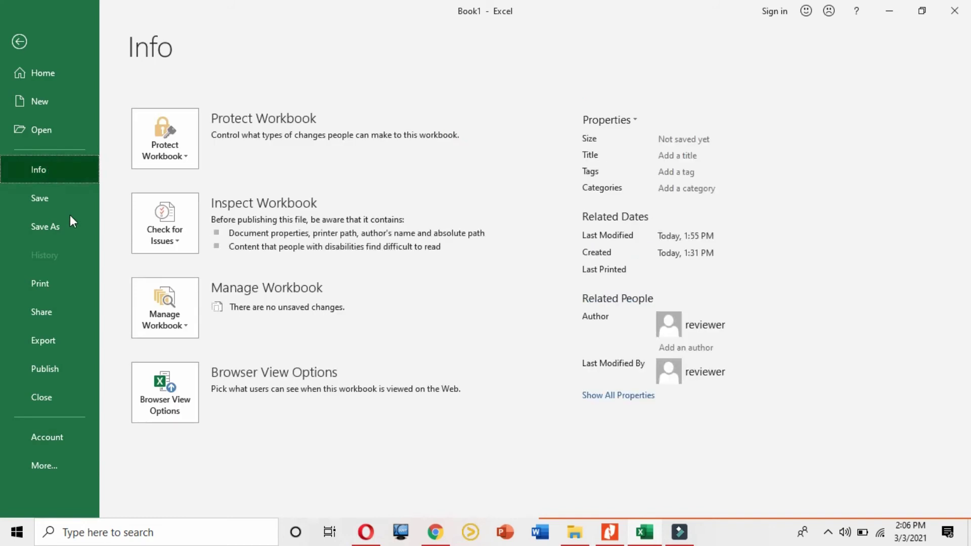
{"action": "left_click", "coordinate": [39, 472]}
{"action": "left_click", "coordinate": [54, 417]}
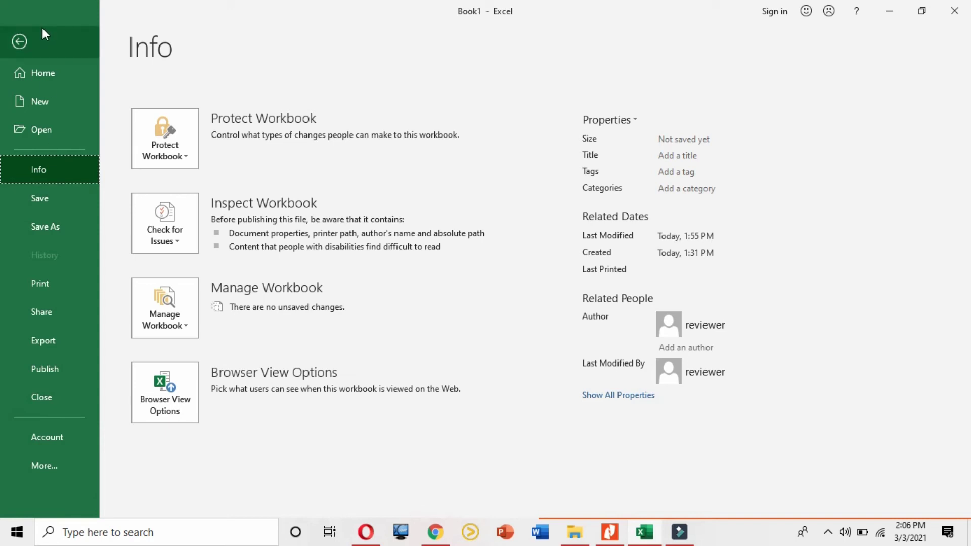
Open the Excel options and look through the General, Formulas, Proofing, Save, Language and Ease of Access settings for the number separators
{"action": "left_click", "coordinate": [51, 469]}
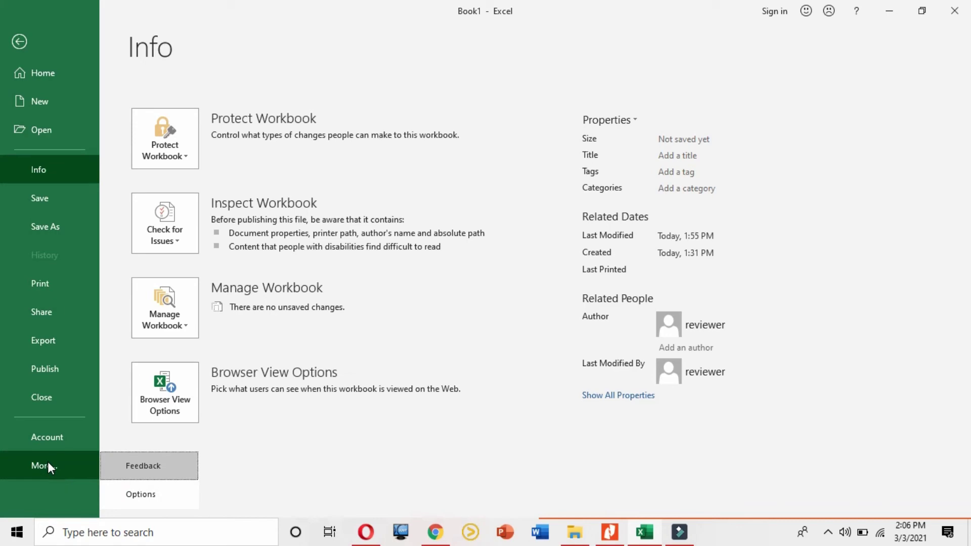
{"action": "left_click", "coordinate": [137, 494]}
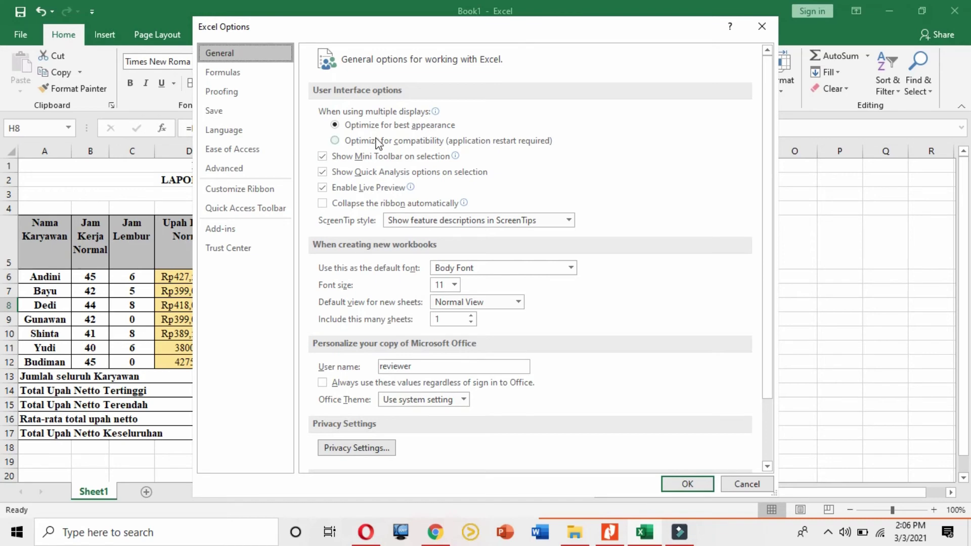
{"action": "left_click", "coordinate": [215, 76]}
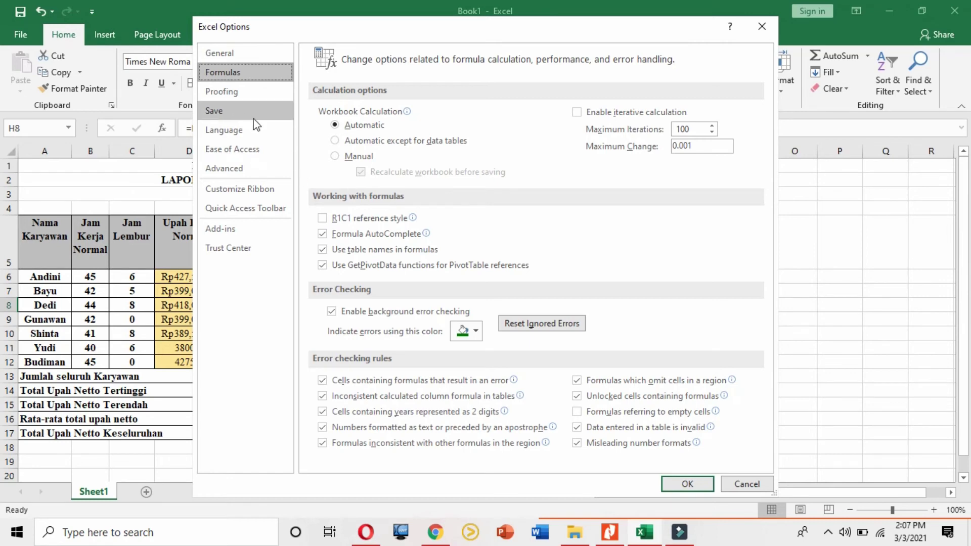
{"action": "left_click", "coordinate": [235, 93]}
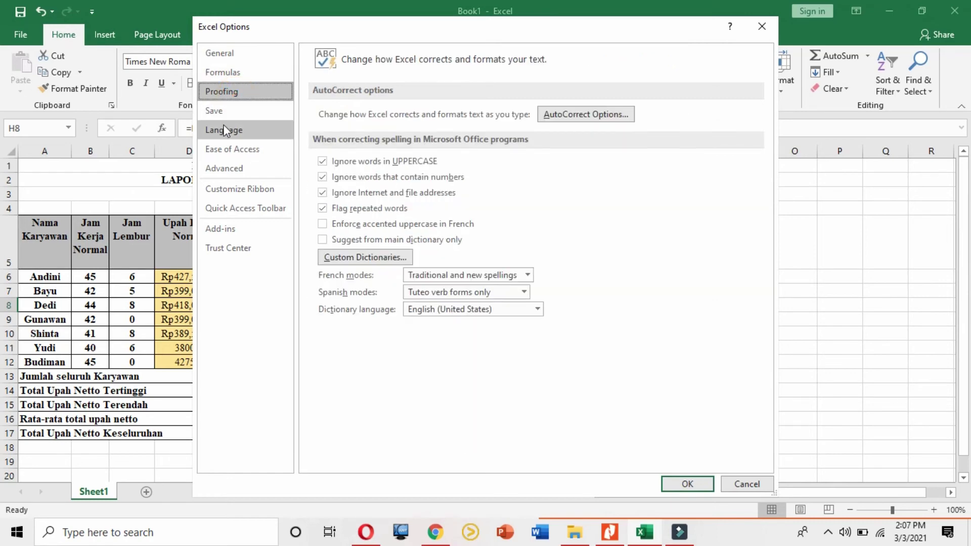
{"action": "left_click", "coordinate": [219, 54]}
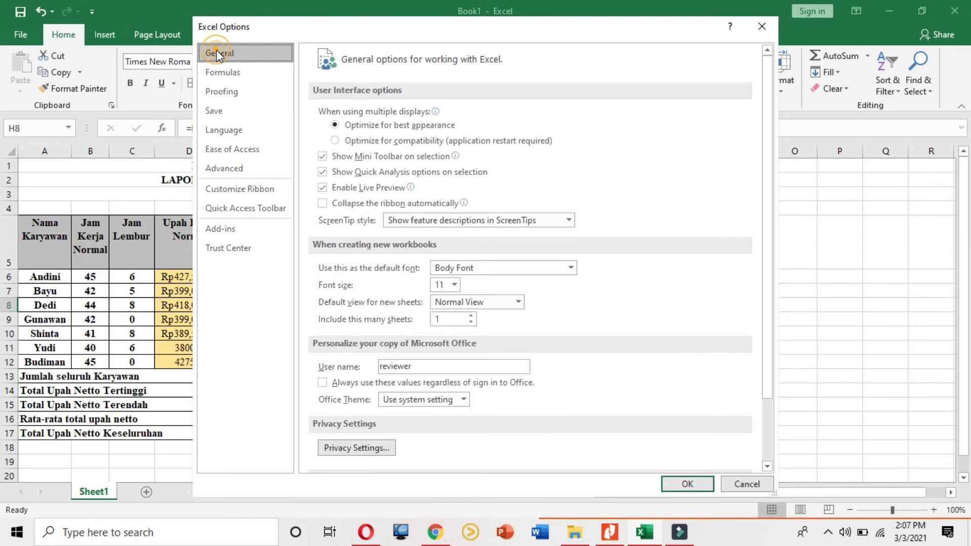
{"action": "left_click_drag", "start_coordinate": [770, 247], "coordinate": [769, 194]}
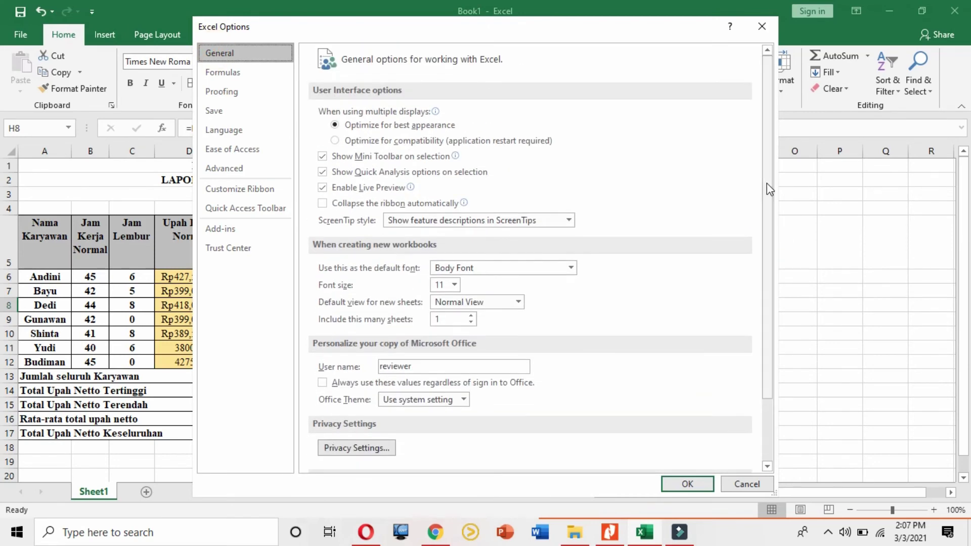
{"action": "left_click", "coordinate": [246, 85]}
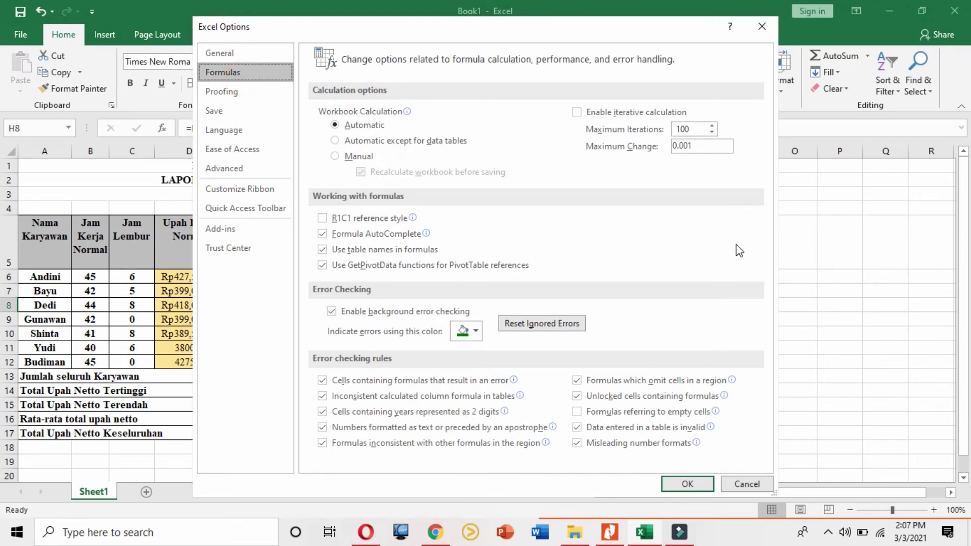
{"action": "left_click", "coordinate": [219, 95]}
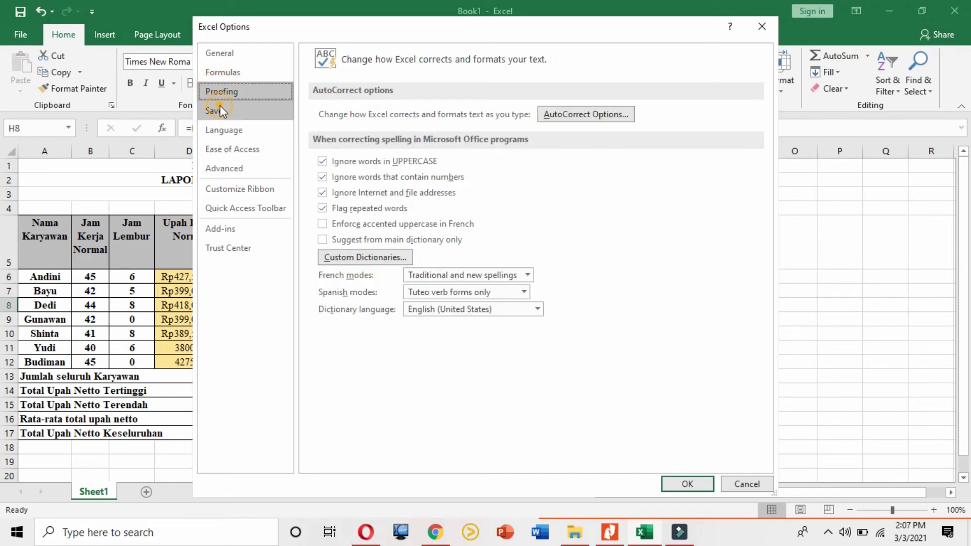
{"action": "left_click", "coordinate": [220, 106]}
{"action": "left_click", "coordinate": [224, 129]}
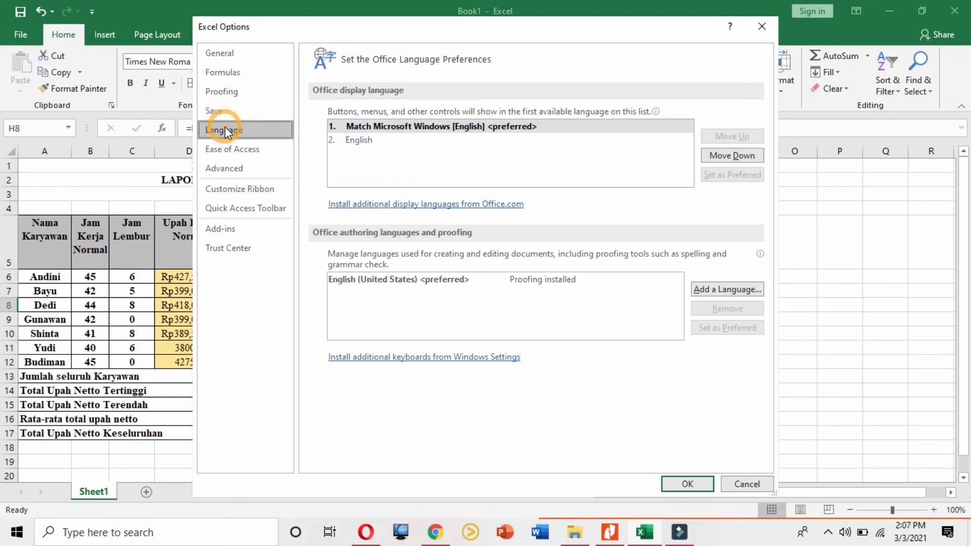
{"action": "left_click", "coordinate": [229, 150]}
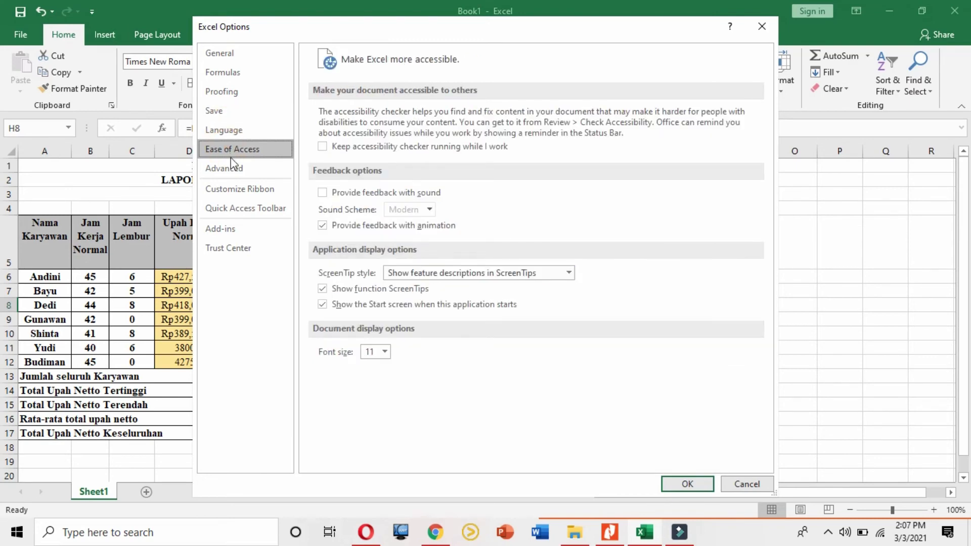
Turn off the system separators in the advanced options, using a comma as decimal separator and a period as thousands separator
{"action": "left_click", "coordinate": [231, 170]}
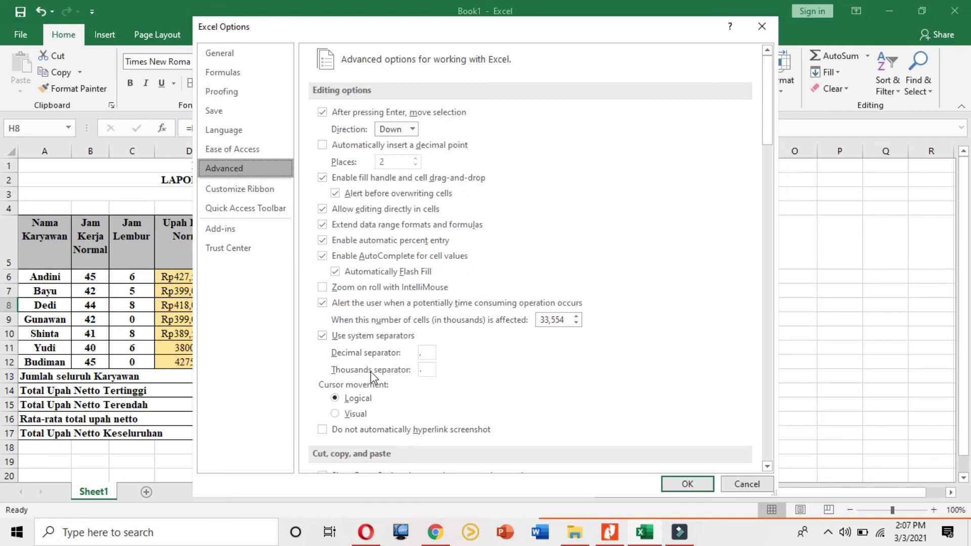
{"action": "left_click", "coordinate": [322, 336]}
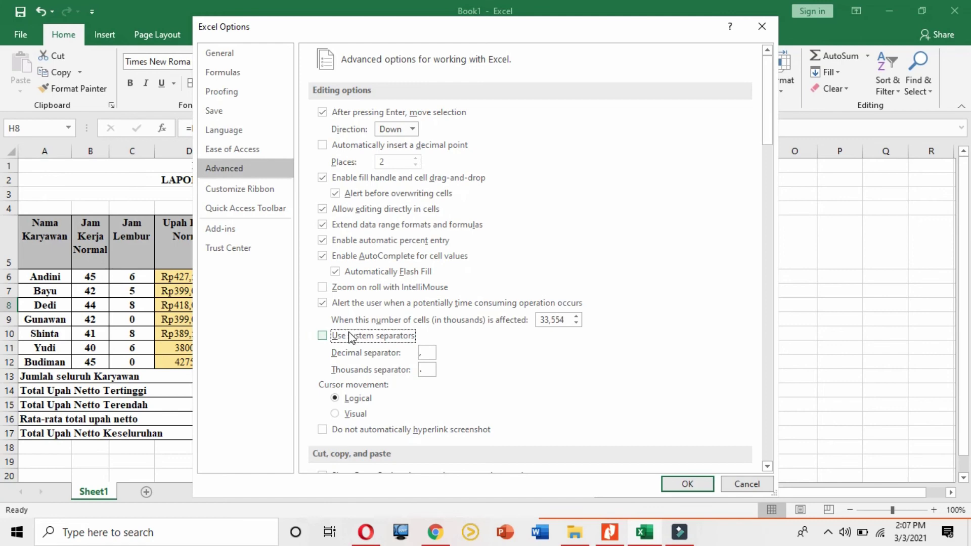
{"action": "left_click", "coordinate": [425, 354]}
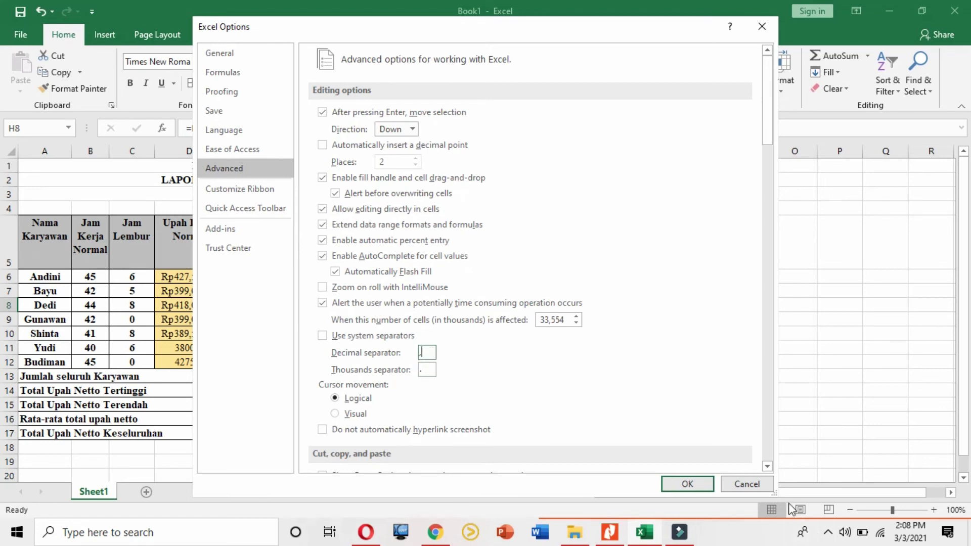
{"action": "left_click", "coordinate": [692, 482]}
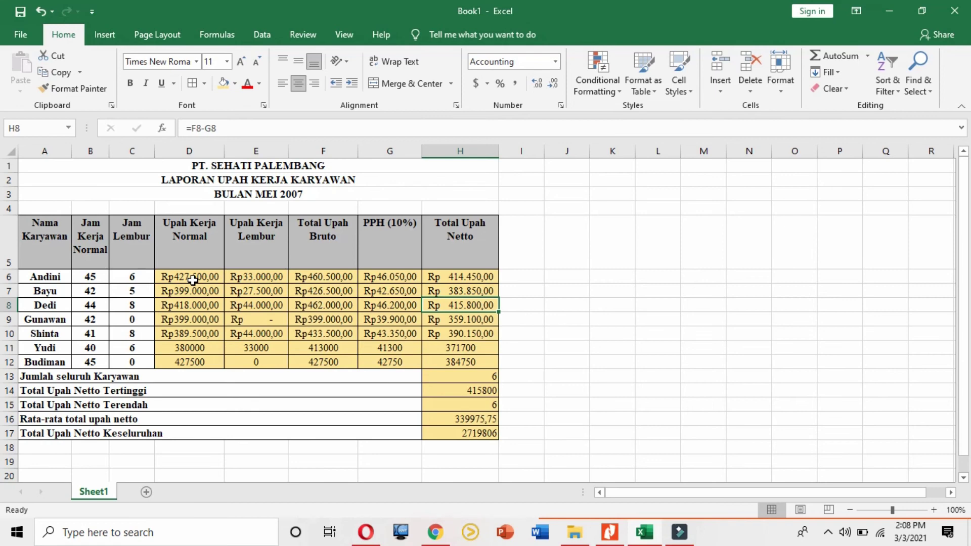
Reopen the advanced Excel options, review the decimal and thousands separators, and cancel the dialog
{"action": "left_click", "coordinate": [207, 324]}
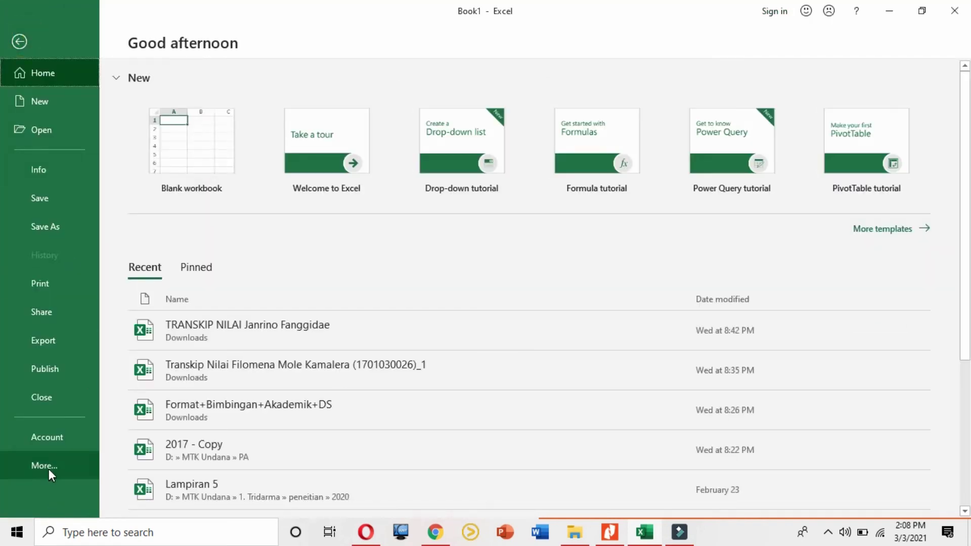
{"action": "left_click", "coordinate": [49, 468]}
{"action": "left_click", "coordinate": [147, 493]}
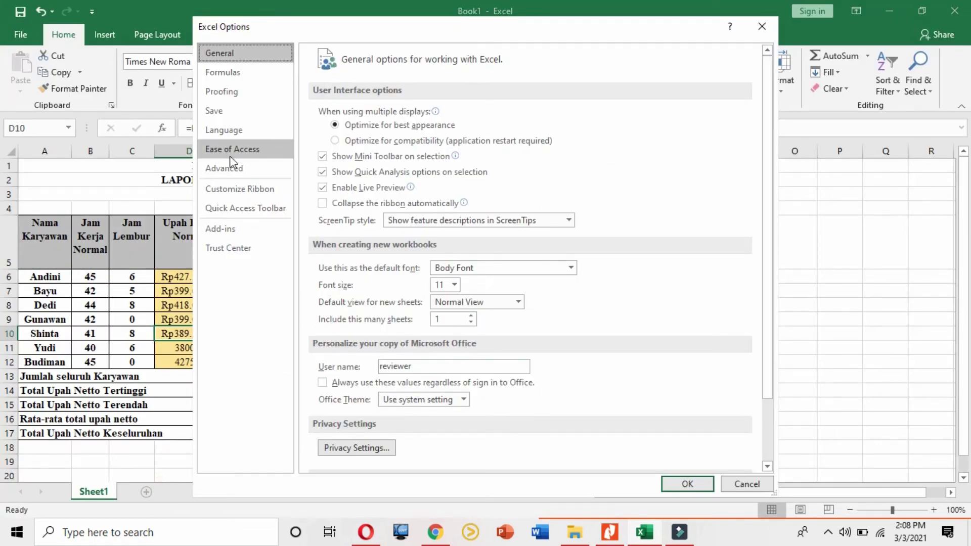
{"action": "left_click", "coordinate": [224, 168]}
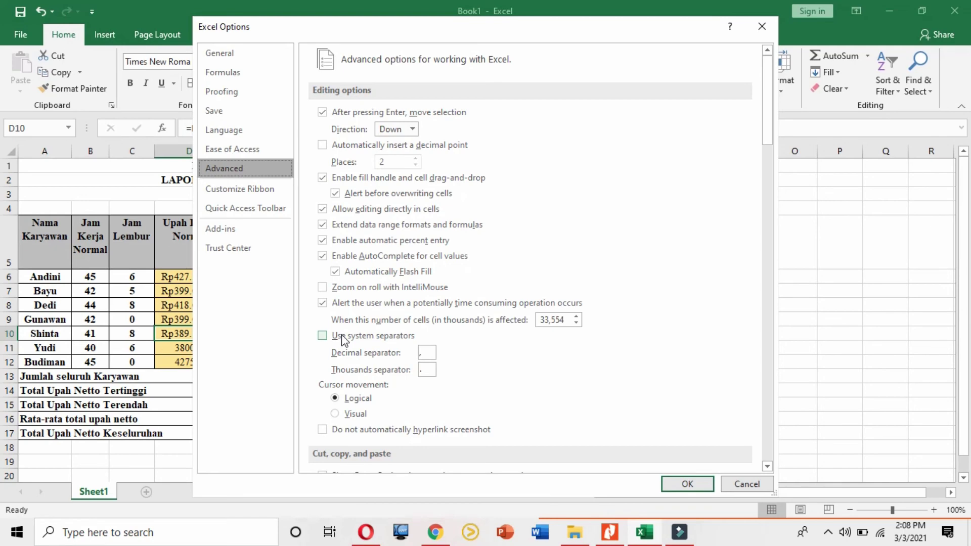
{"action": "left_click", "coordinate": [758, 490]}
Copy the Rupiah Accounting format from D10 to the wage cells D11:H12 with Format Painter
{"action": "left_click", "coordinate": [252, 362]}
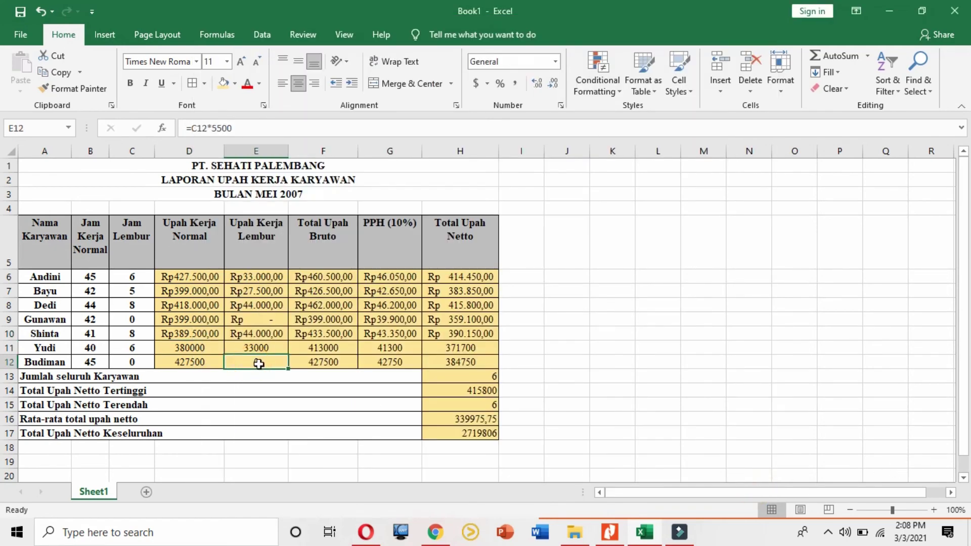
{"action": "left_click", "coordinate": [342, 391]}
{"action": "left_click", "coordinate": [187, 337]}
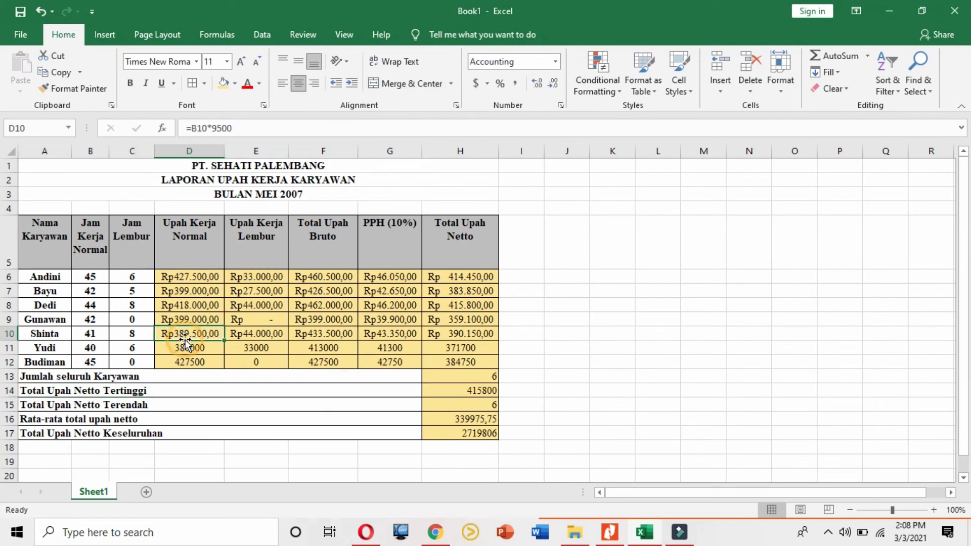
{"action": "left_click_drag", "start_coordinate": [197, 351], "coordinate": [466, 364]}
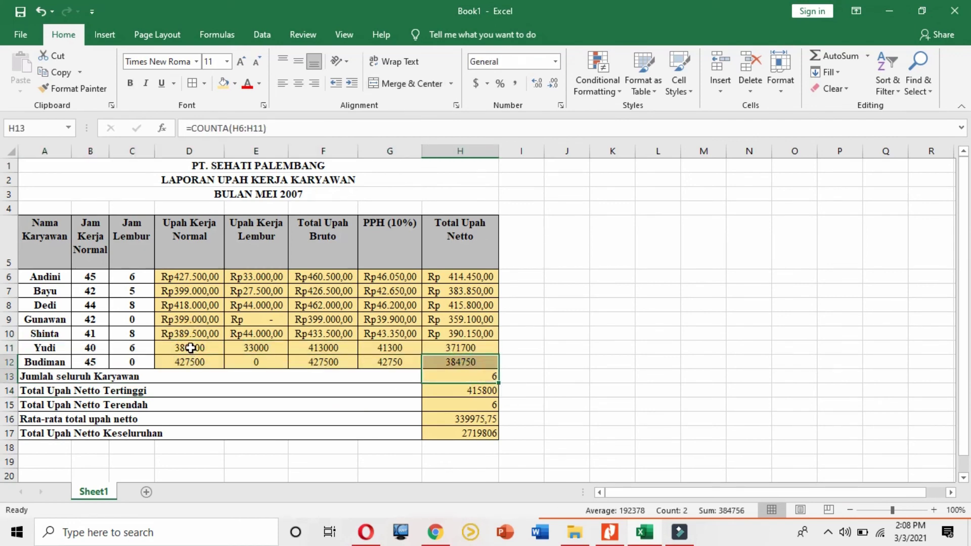
{"action": "left_click_drag", "start_coordinate": [190, 348], "coordinate": [467, 362]}
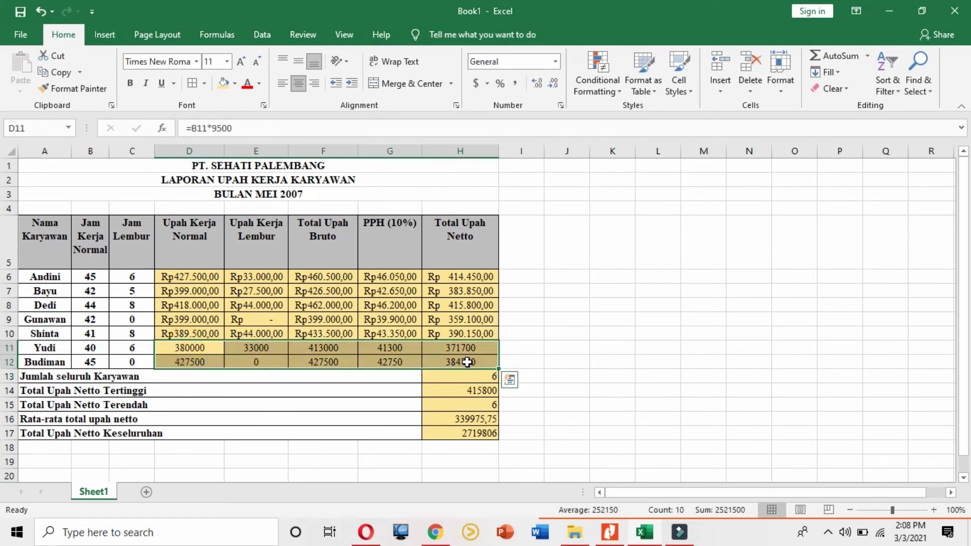
{"action": "left_click", "coordinate": [187, 335]}
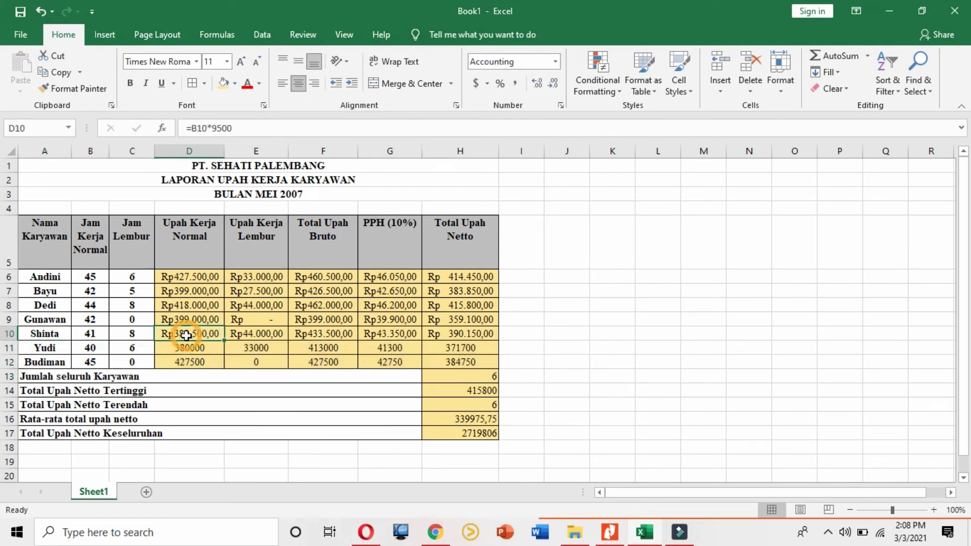
{"action": "left_click", "coordinate": [74, 88]}
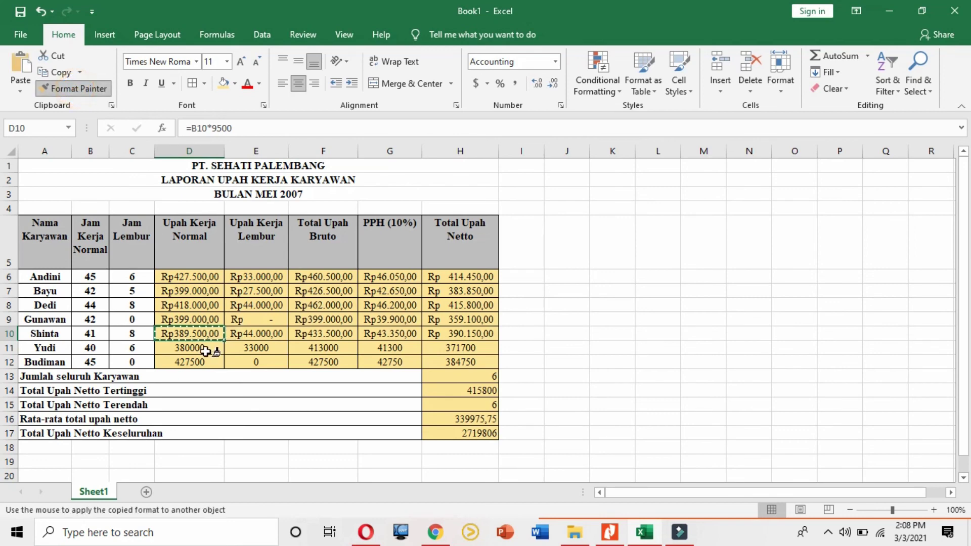
{"action": "mouse_move", "coordinate": [183, 347]}
{"action": "left_mouse_down"}
{"action": "mouse_move", "coordinate": [449, 362]}
{"action": "mouse_move", "coordinate": [435, 372]}
{"action": "mouse_move", "coordinate": [444, 347]}
{"action": "mouse_move", "coordinate": [429, 362]}
{"action": "left_mouse_up"}
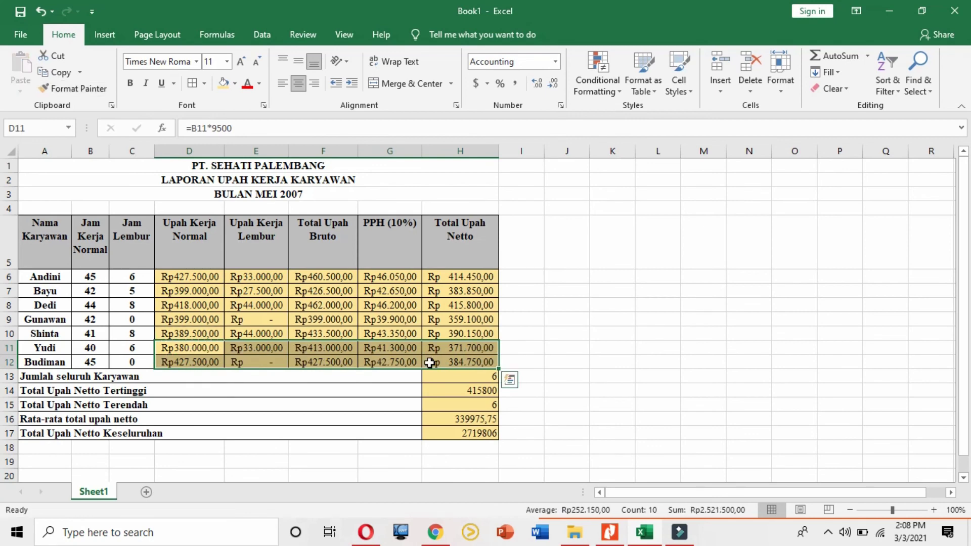
Copy the Rupiah Accounting format from D11:H12 to the summary cells H14:H17 with Format Painter
{"action": "left_click", "coordinate": [72, 89]}
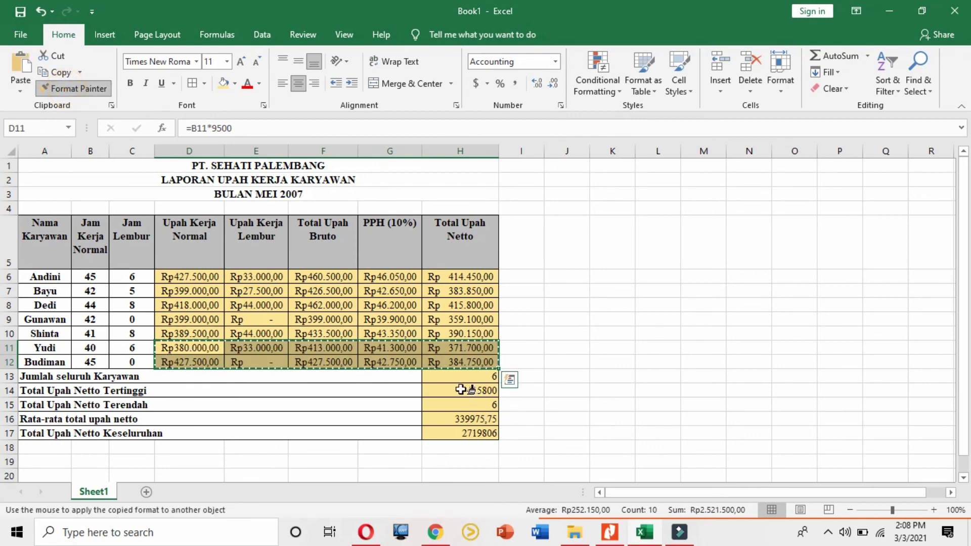
{"action": "left_click_drag", "start_coordinate": [460, 389], "coordinate": [466, 429]}
{"action": "left_click", "coordinate": [550, 414]}
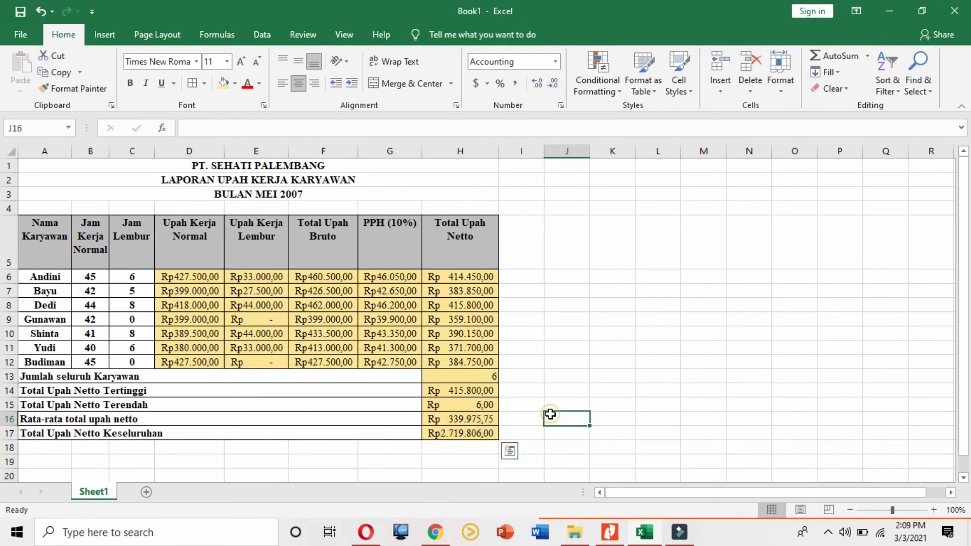
Correct the lowest net wage formula in H15 to =MIN(H6:H12) and check the summary cells H14 and H13
{"action": "left_click", "coordinate": [463, 401]}
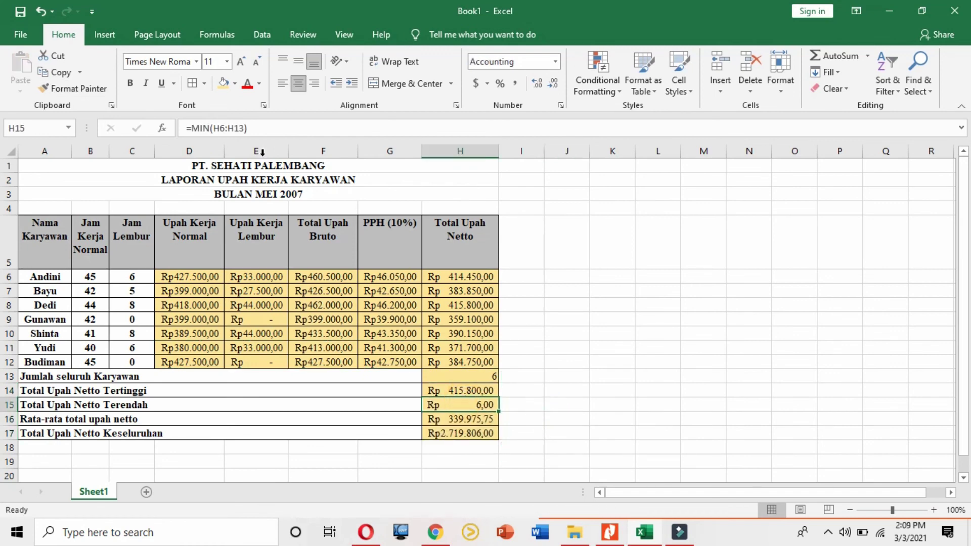
{"action": "left_click", "coordinate": [260, 127]}
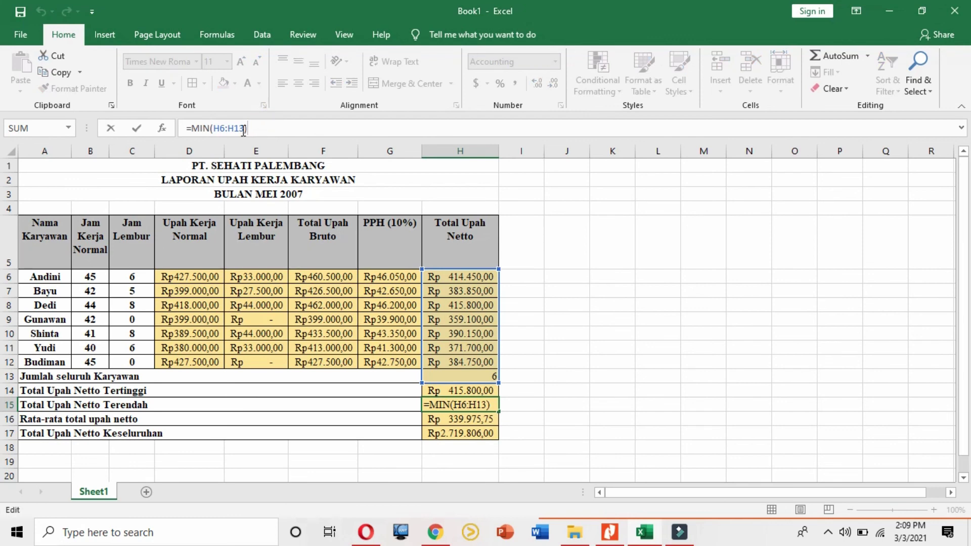
{"action": "left_click", "coordinate": [243, 130]}
{"action": "key", "text": "BackSpace"}
{"action": "type", "text": "2"}
{"action": "key", "text": "Return"}
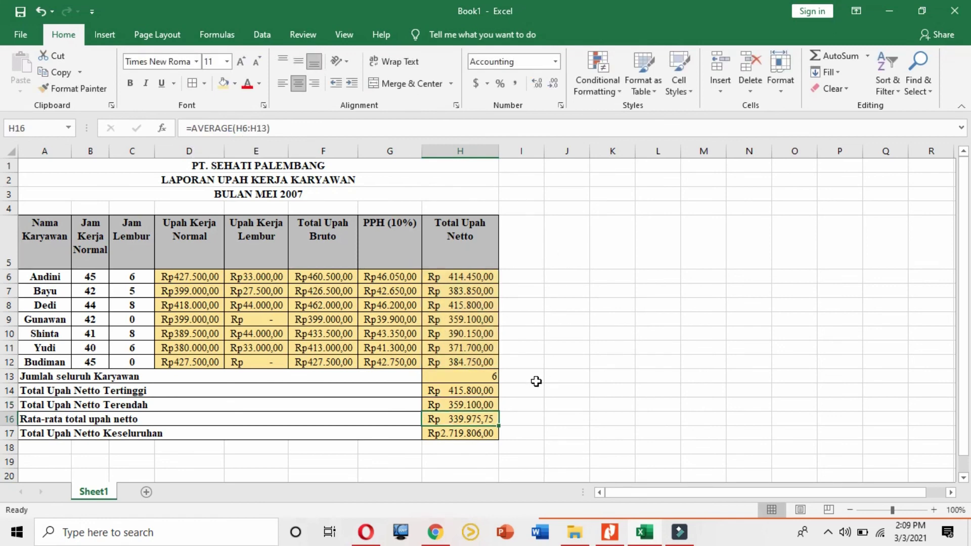
{"action": "left_click", "coordinate": [536, 380]}
{"action": "left_click", "coordinate": [482, 391]}
{"action": "left_click", "coordinate": [475, 376]}
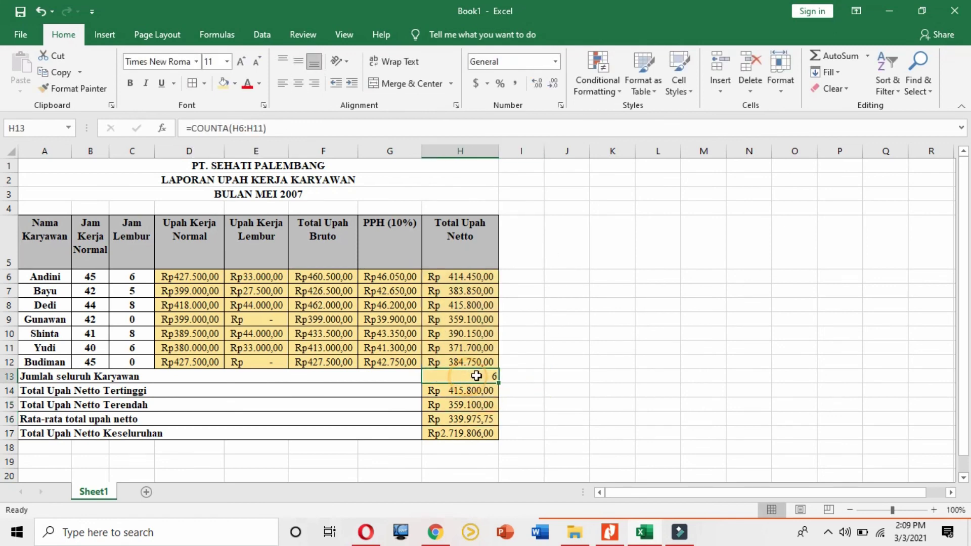
{"action": "left_click", "coordinate": [566, 305]}
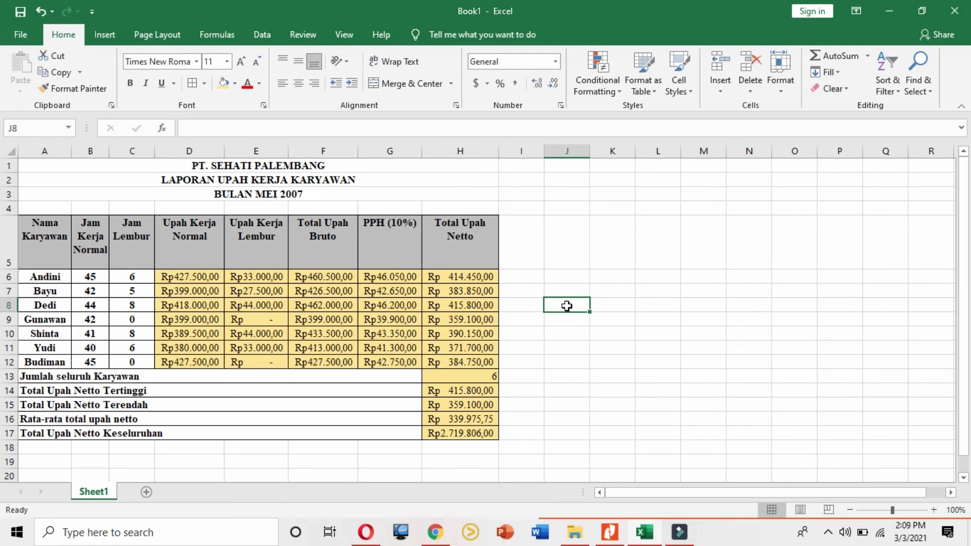
Start saving the workbook in the Komputer folder and create a new subfolder there named Belajar excel
{"action": "key", "text": "ctrl+s"}
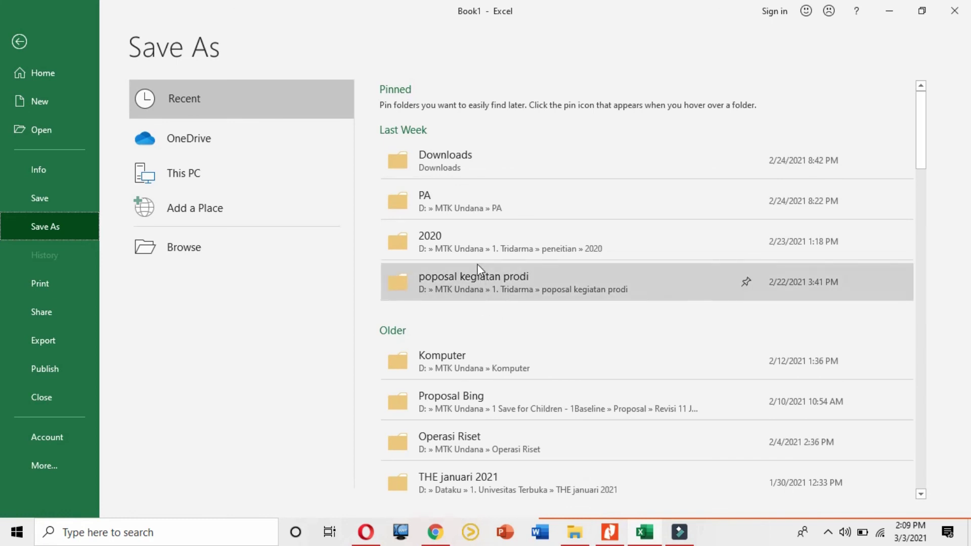
{"action": "left_click", "coordinate": [465, 350]}
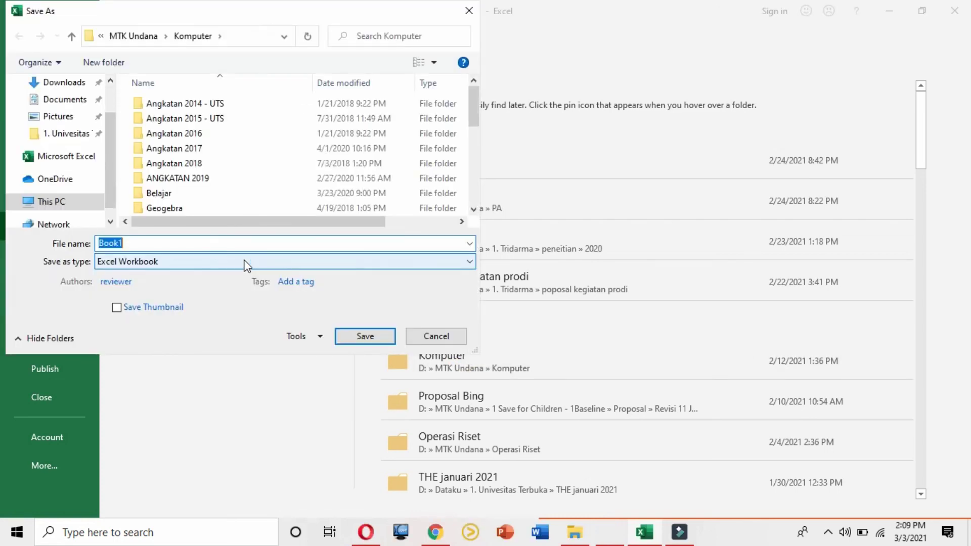
{"action": "left_click", "coordinate": [103, 61]}
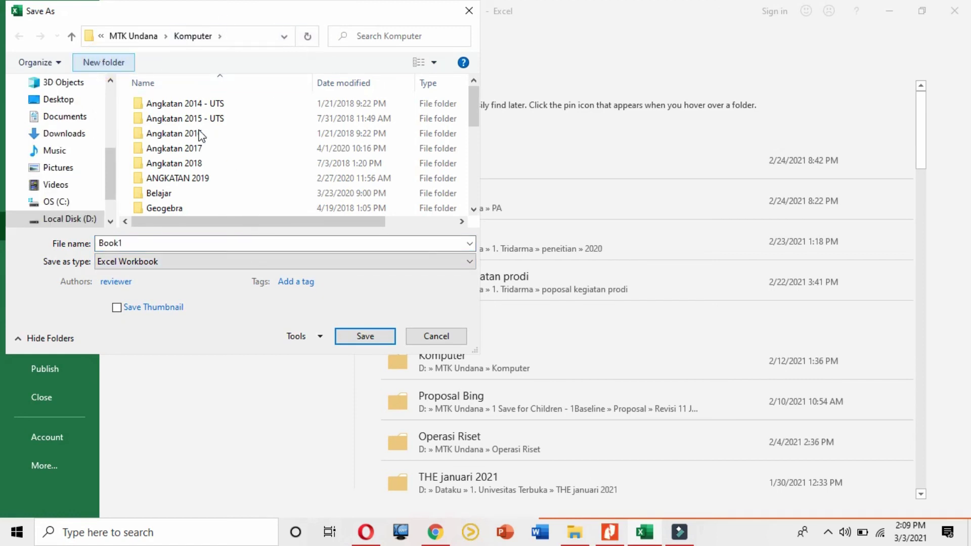
{"action": "left_click", "coordinate": [100, 62]}
{"action": "left_click_drag", "start_coordinate": [475, 118], "coordinate": [476, 193]}
{"action": "scroll", "coordinate": [244, 201], "scroll_direction": "down", "scroll_amount": 3}
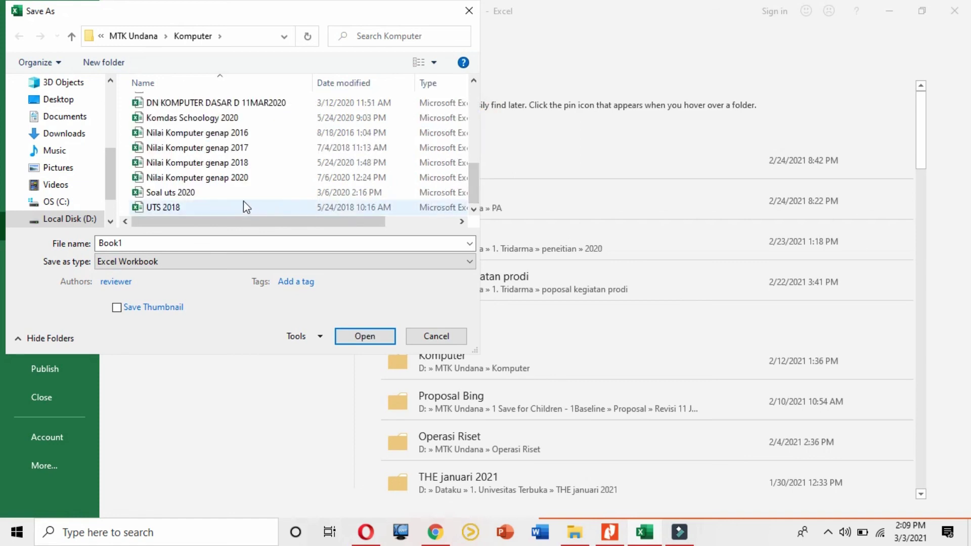
{"action": "left_click_drag", "start_coordinate": [471, 179], "coordinate": [469, 137]}
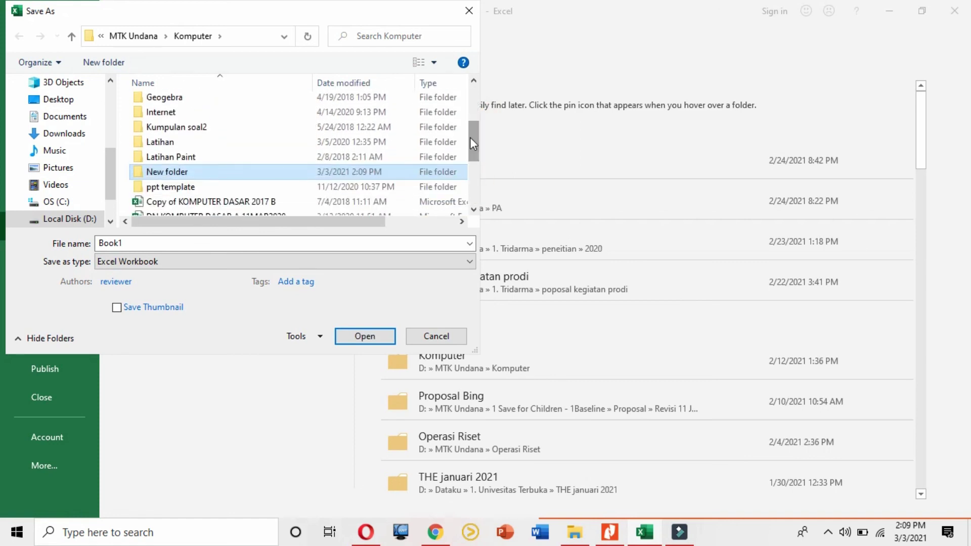
{"action": "left_click", "coordinate": [177, 171]}
{"action": "type", "text": "Belajar excel"}
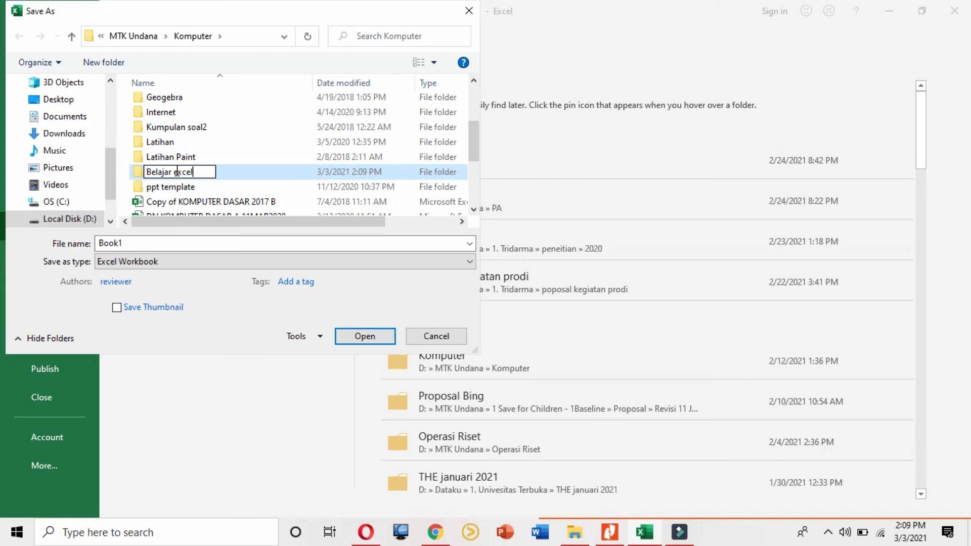
{"action": "left_click", "coordinate": [237, 173]}
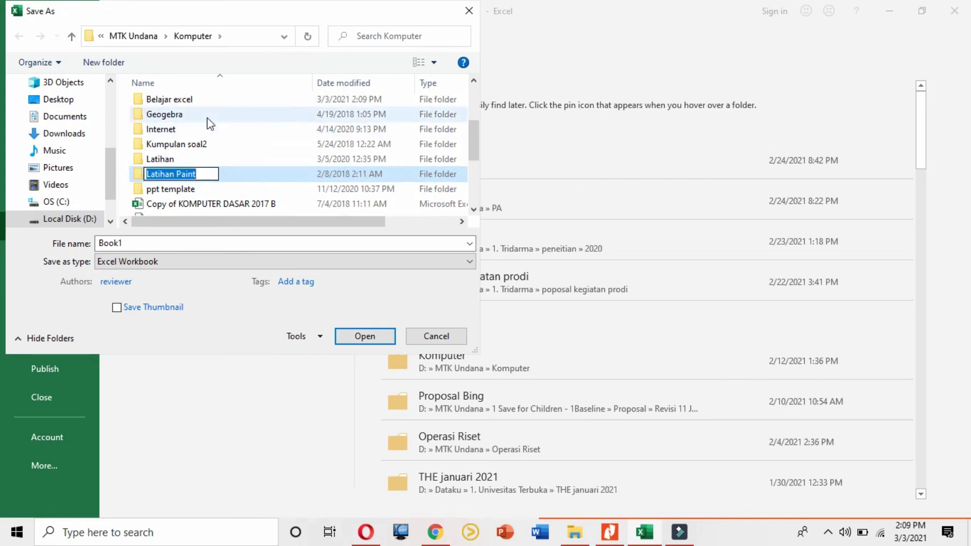
Save the workbook in the Belajar excel folder under the file name latihan1
{"action": "left_click", "coordinate": [207, 102]}
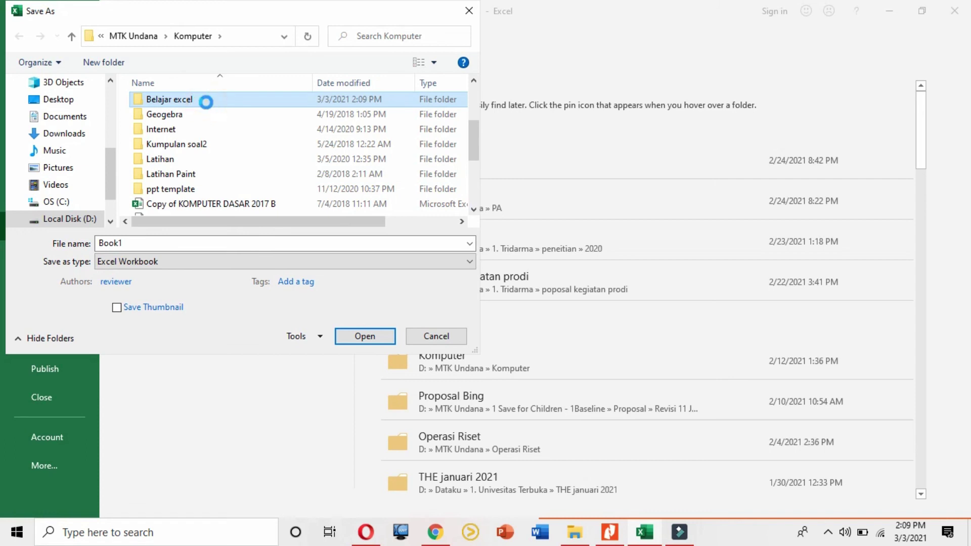
{"action": "double_click", "coordinate": [206, 102]}
{"action": "left_click", "coordinate": [141, 243]}
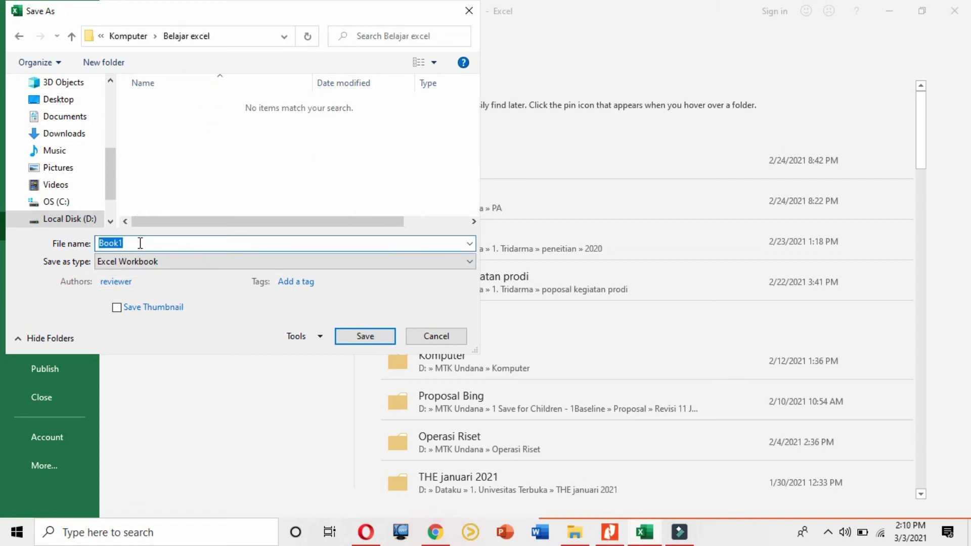
{"action": "type", "text": "latihan1"}
{"action": "key", "text": "Return"}
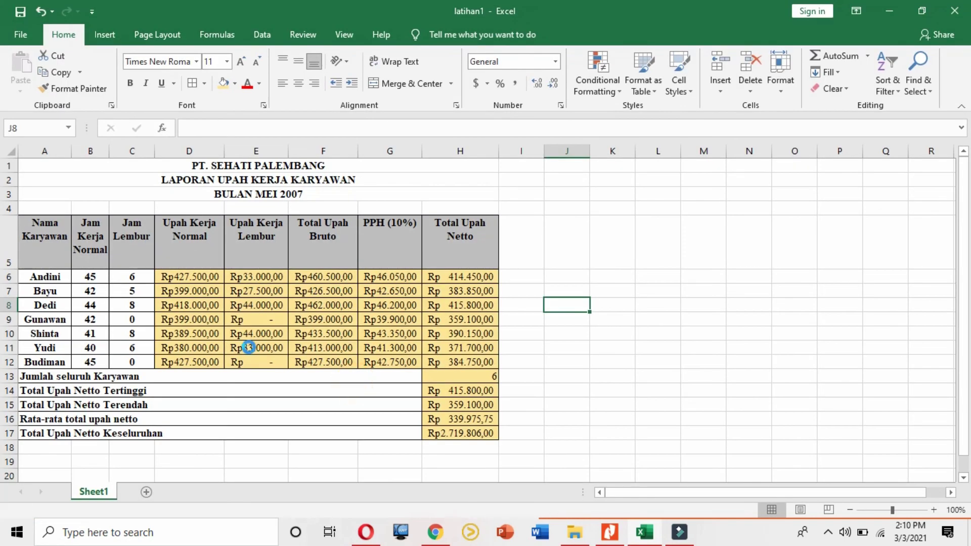
Check the print preview of the wage report and return to the worksheet
{"action": "left_click", "coordinate": [248, 376]}
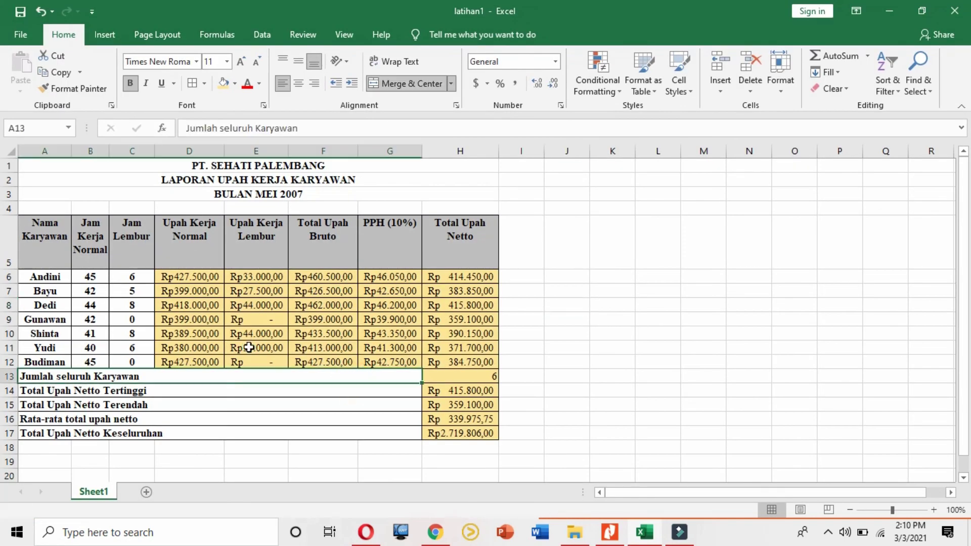
{"action": "left_click", "coordinate": [19, 35]}
{"action": "left_click", "coordinate": [71, 290]}
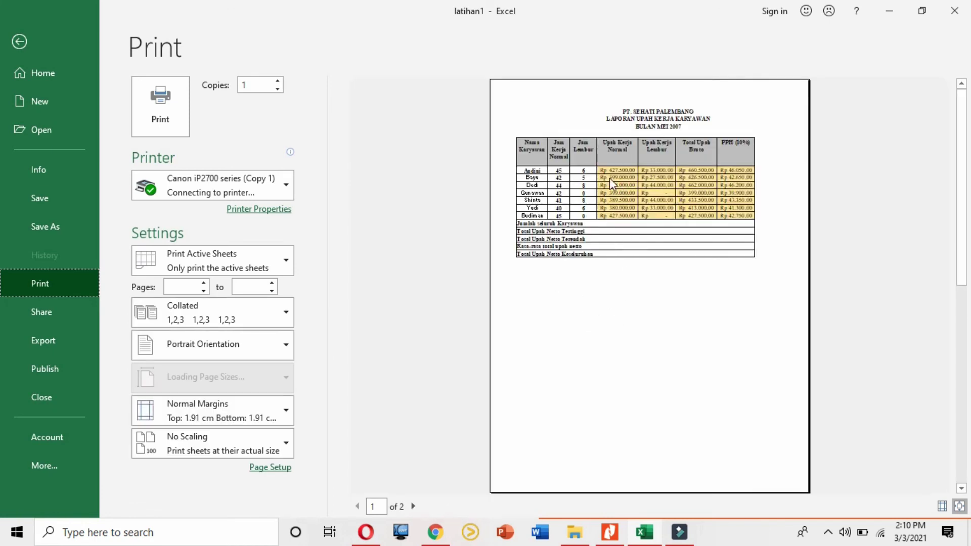
{"action": "left_click", "coordinate": [19, 50]}
{"action": "left_click", "coordinate": [263, 262]}
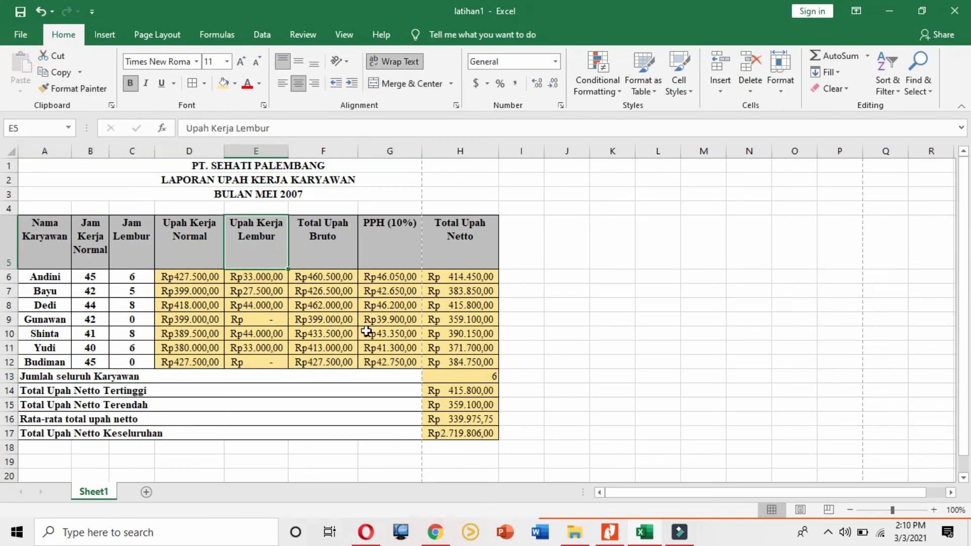